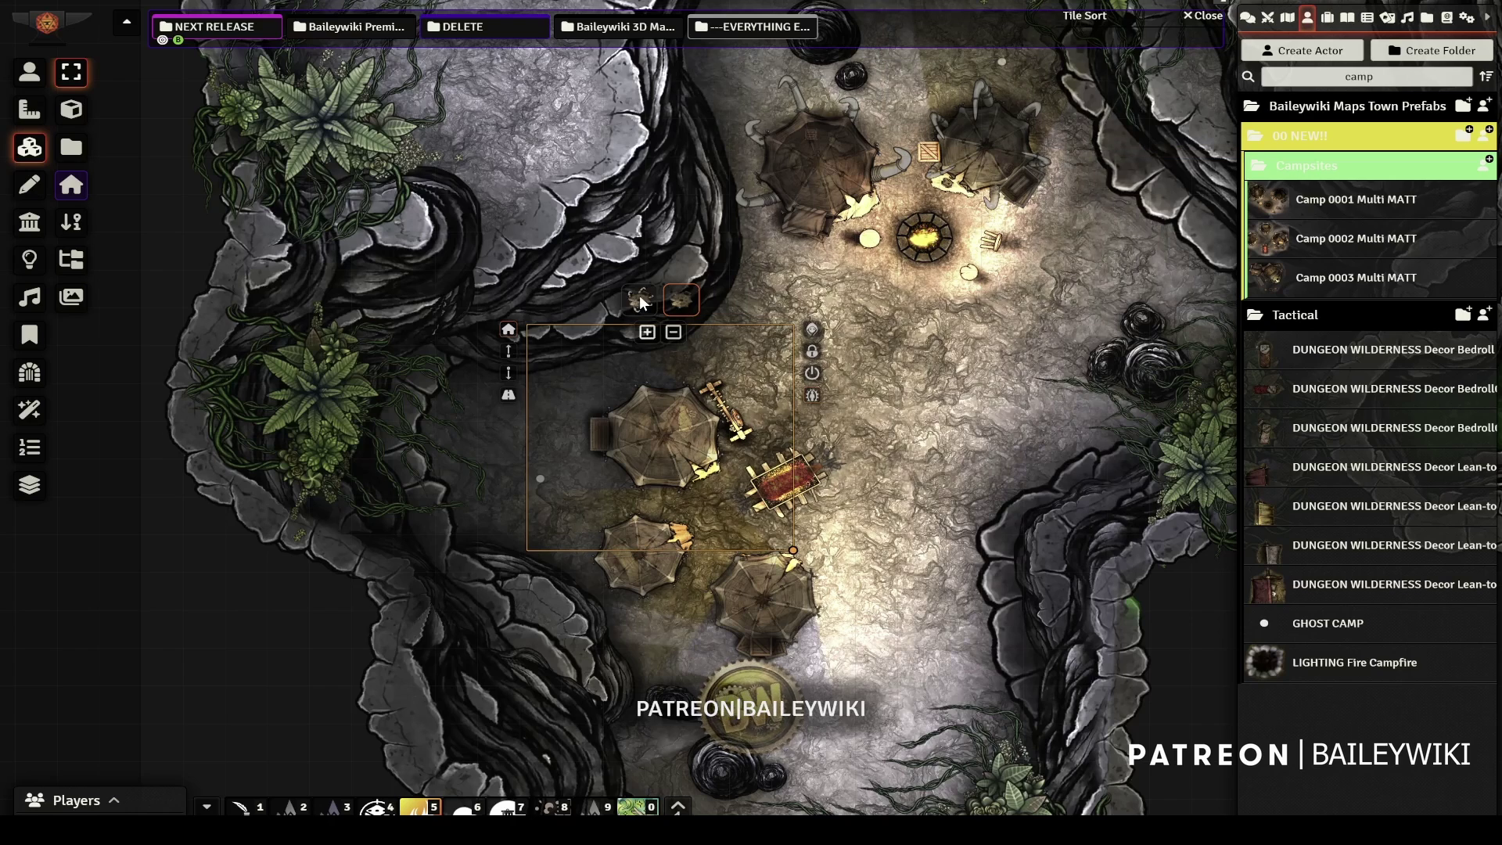
- Switch the tents of the lower camp, including the two smaller ones, to their horned image variant
right_click(630, 566)
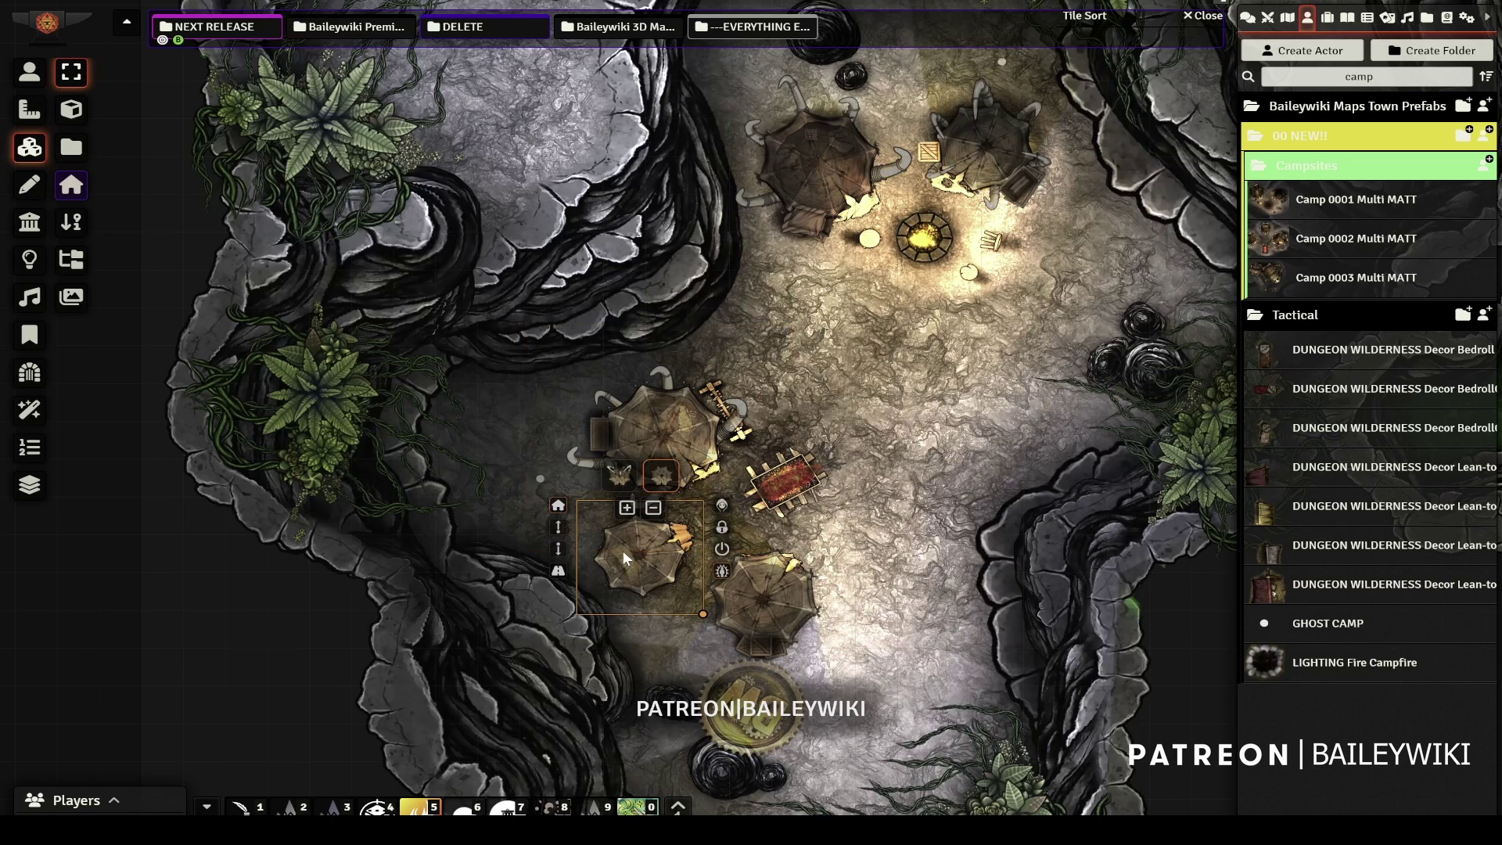
right_click(767, 604)
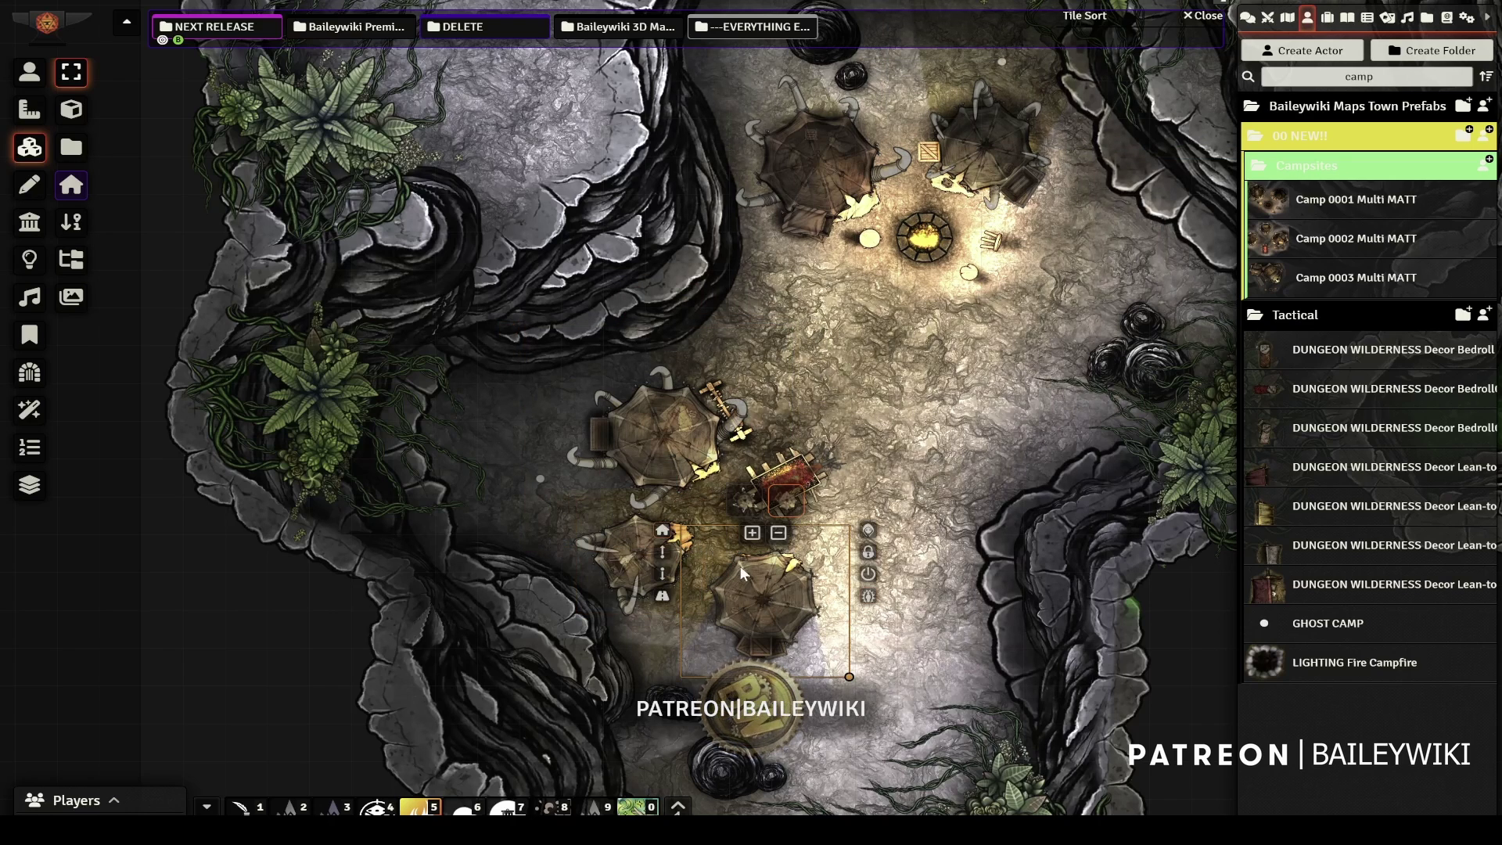
click(26, 76)
- Delete both purple crystal clusters from the eastern alcove beside the green river
scroll(830, 350, down, 5)
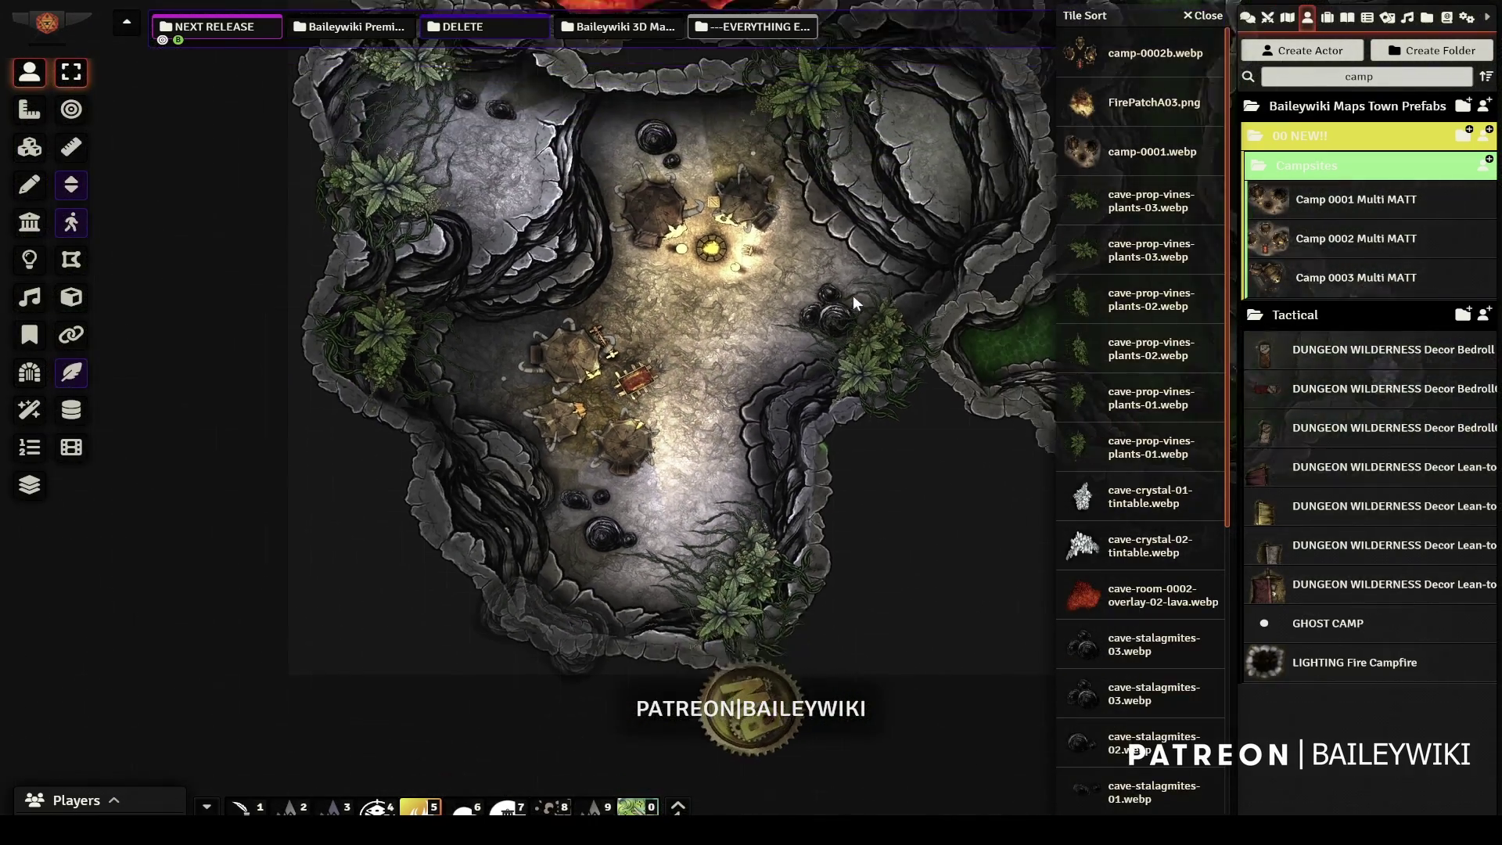
drag(853, 295, 377, 485)
drag(750, 590, 636, 438)
scroll(637, 438, up, 6)
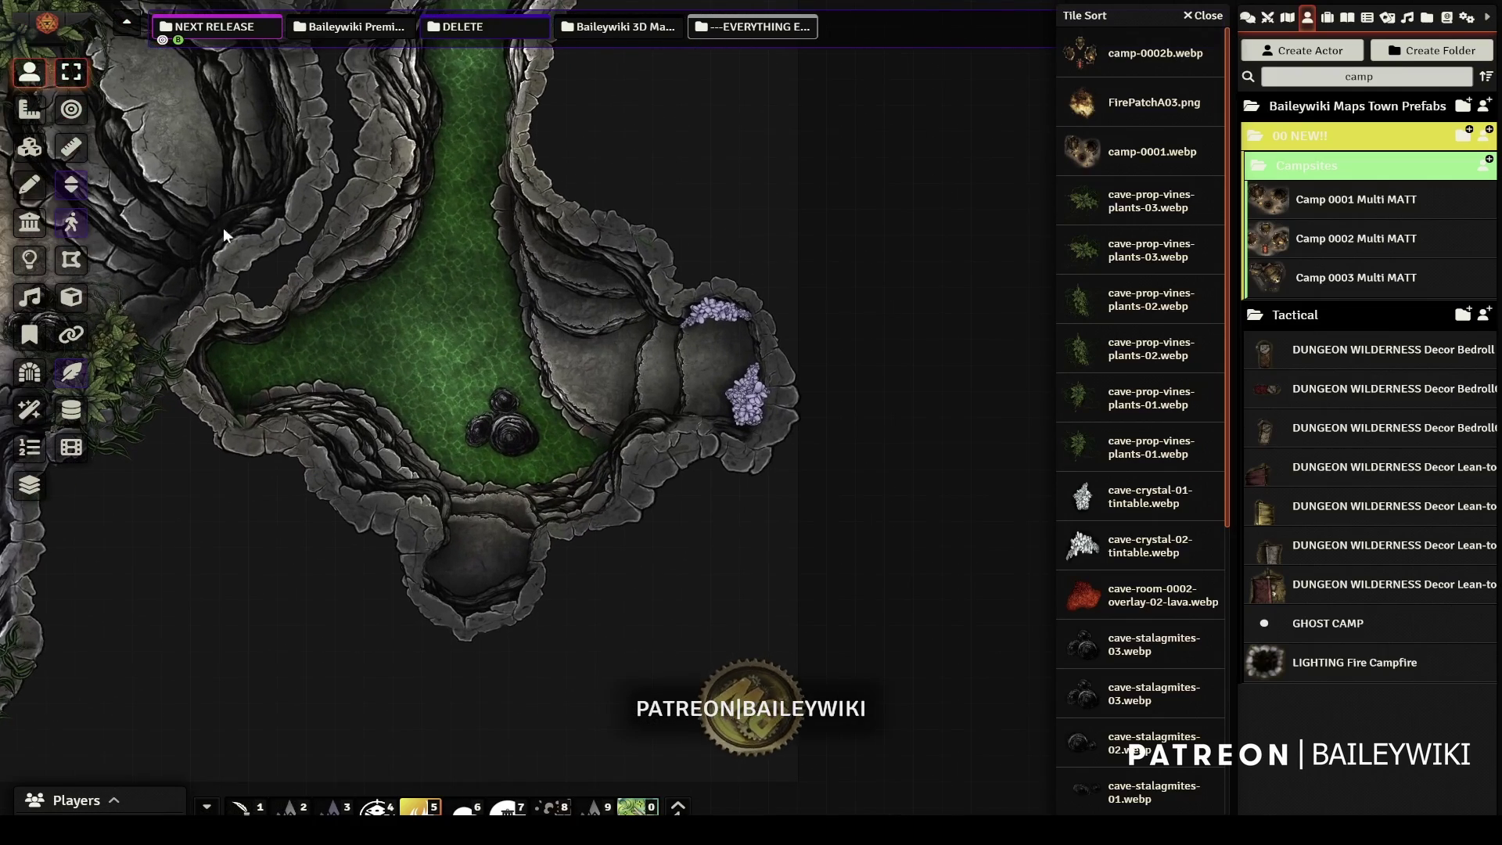
click(30, 149)
click(726, 314)
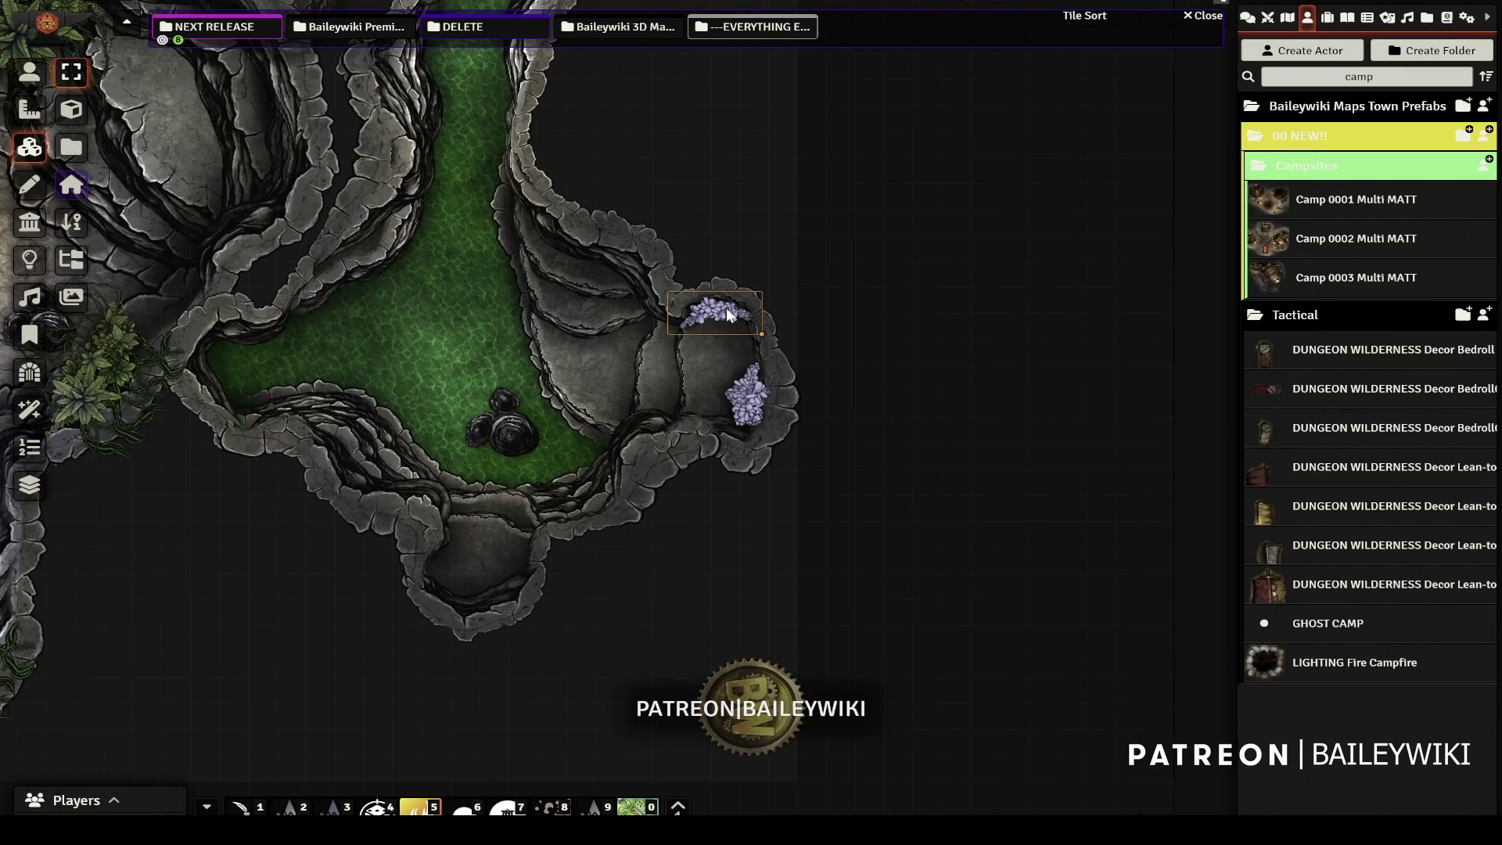
key(Delete)
click(753, 399)
key(Delete)
- Place the red DUNGEON WILDERNESS Decor Lean-to prefab in the eastern alcove, fit it against the wall and hide its token
click(30, 72)
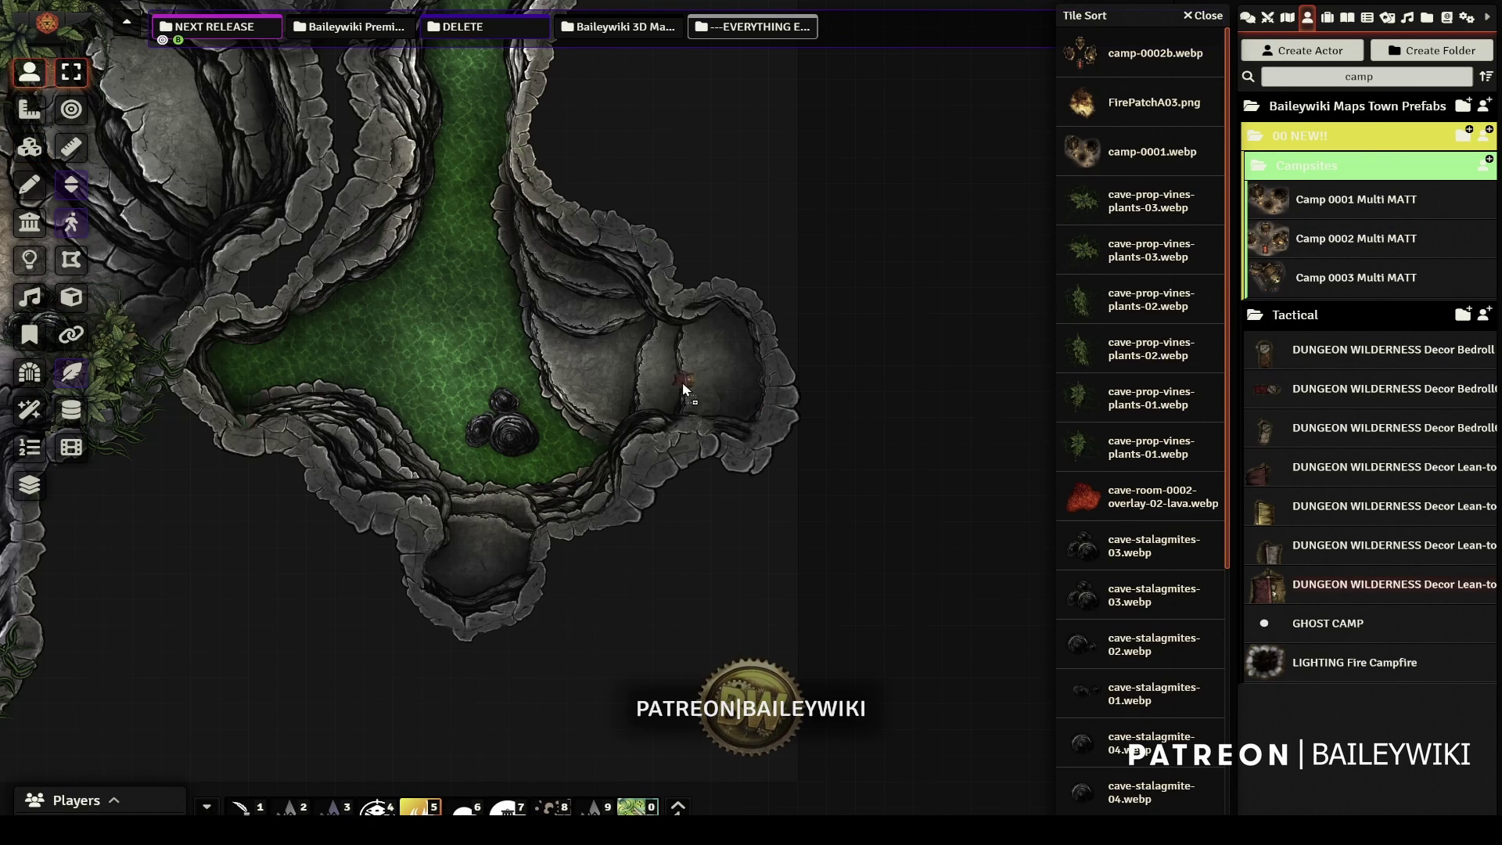
key(ctrl+v)
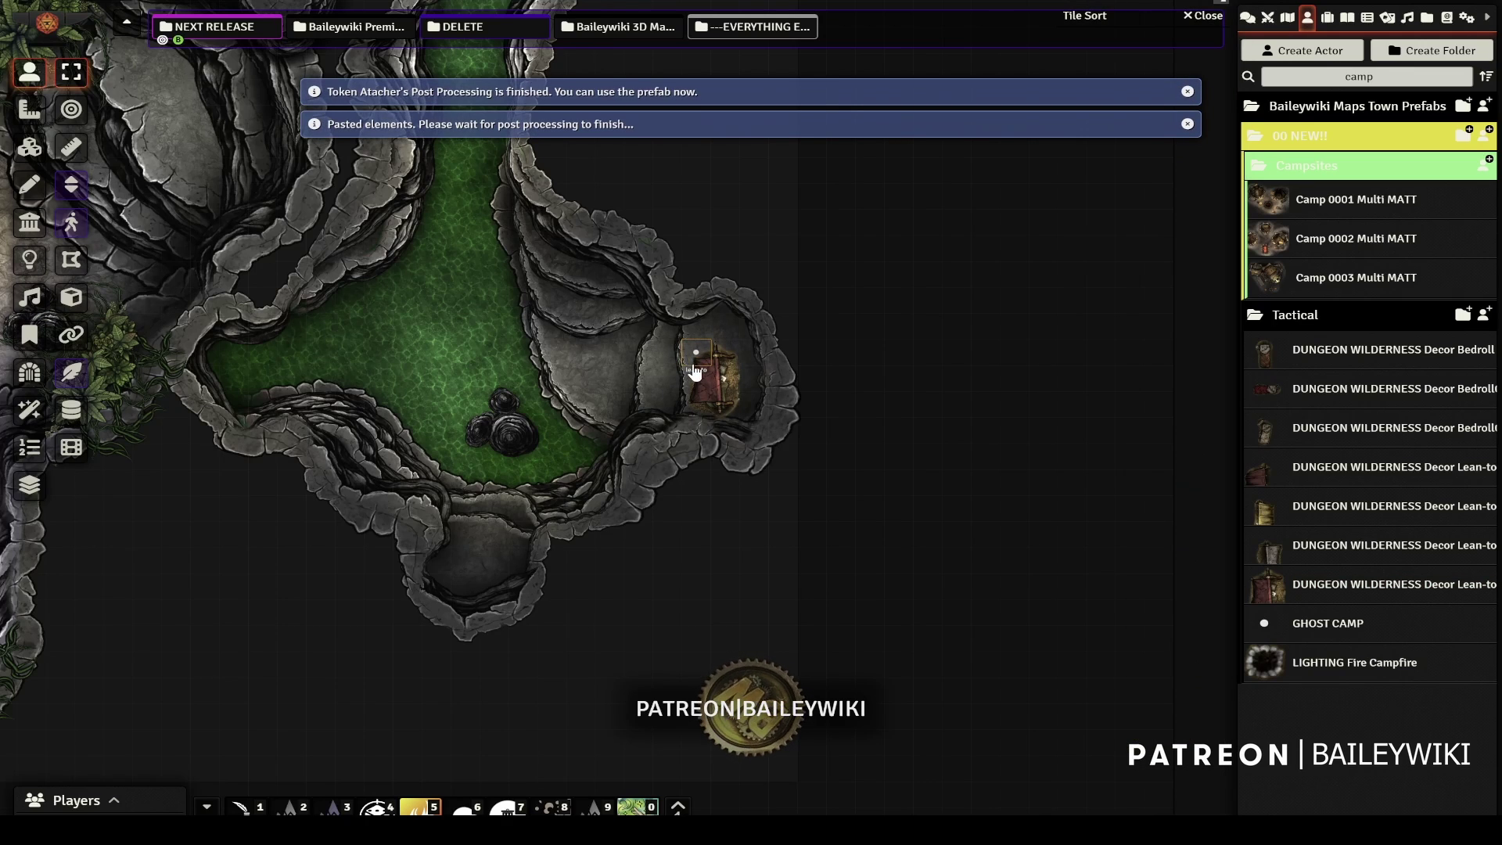
scroll(694, 370, up, 2)
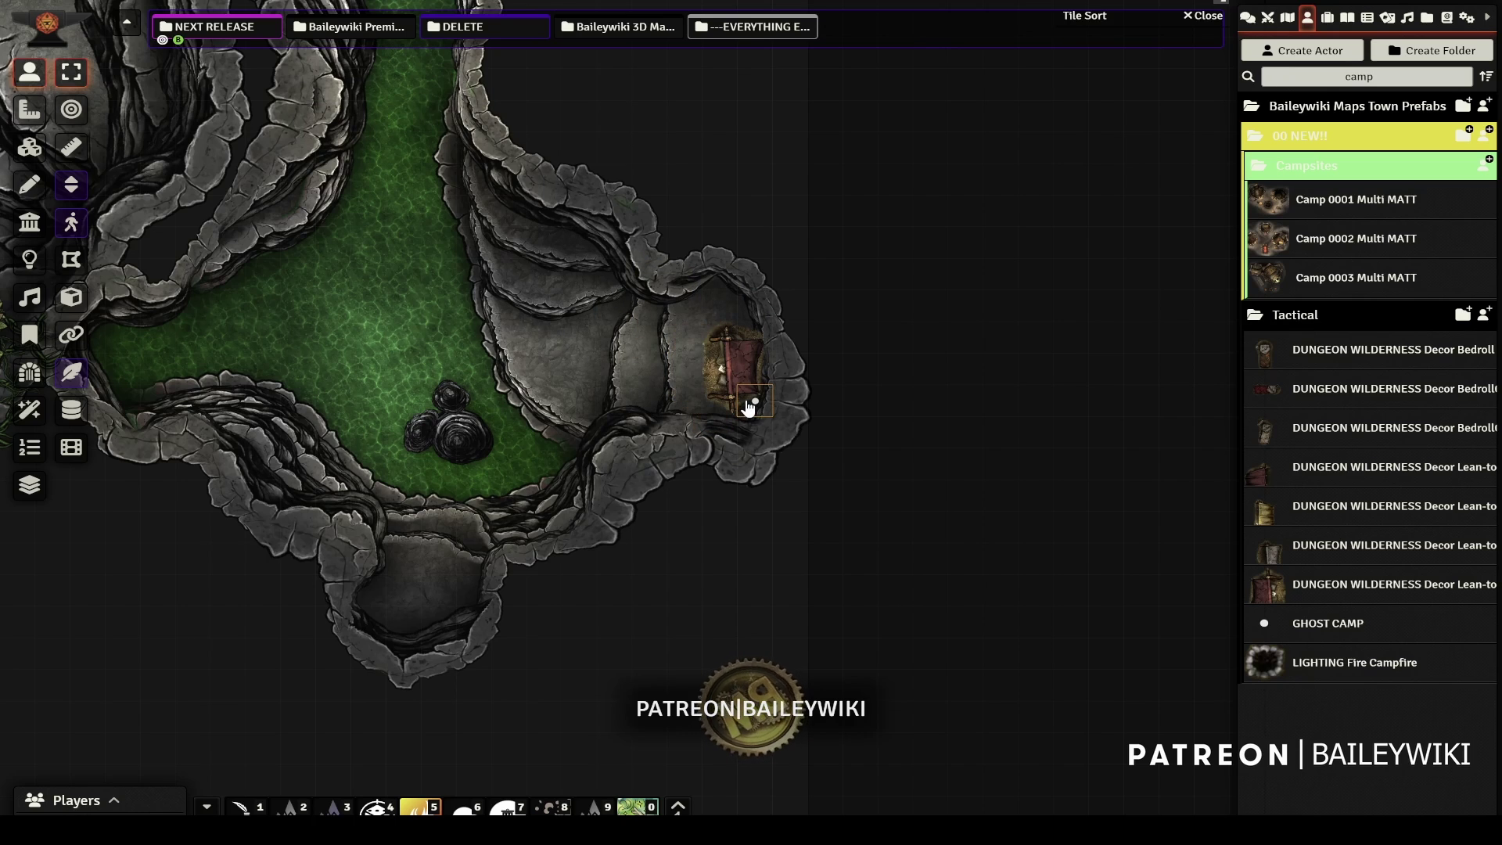
drag(567, 479, 604, 435)
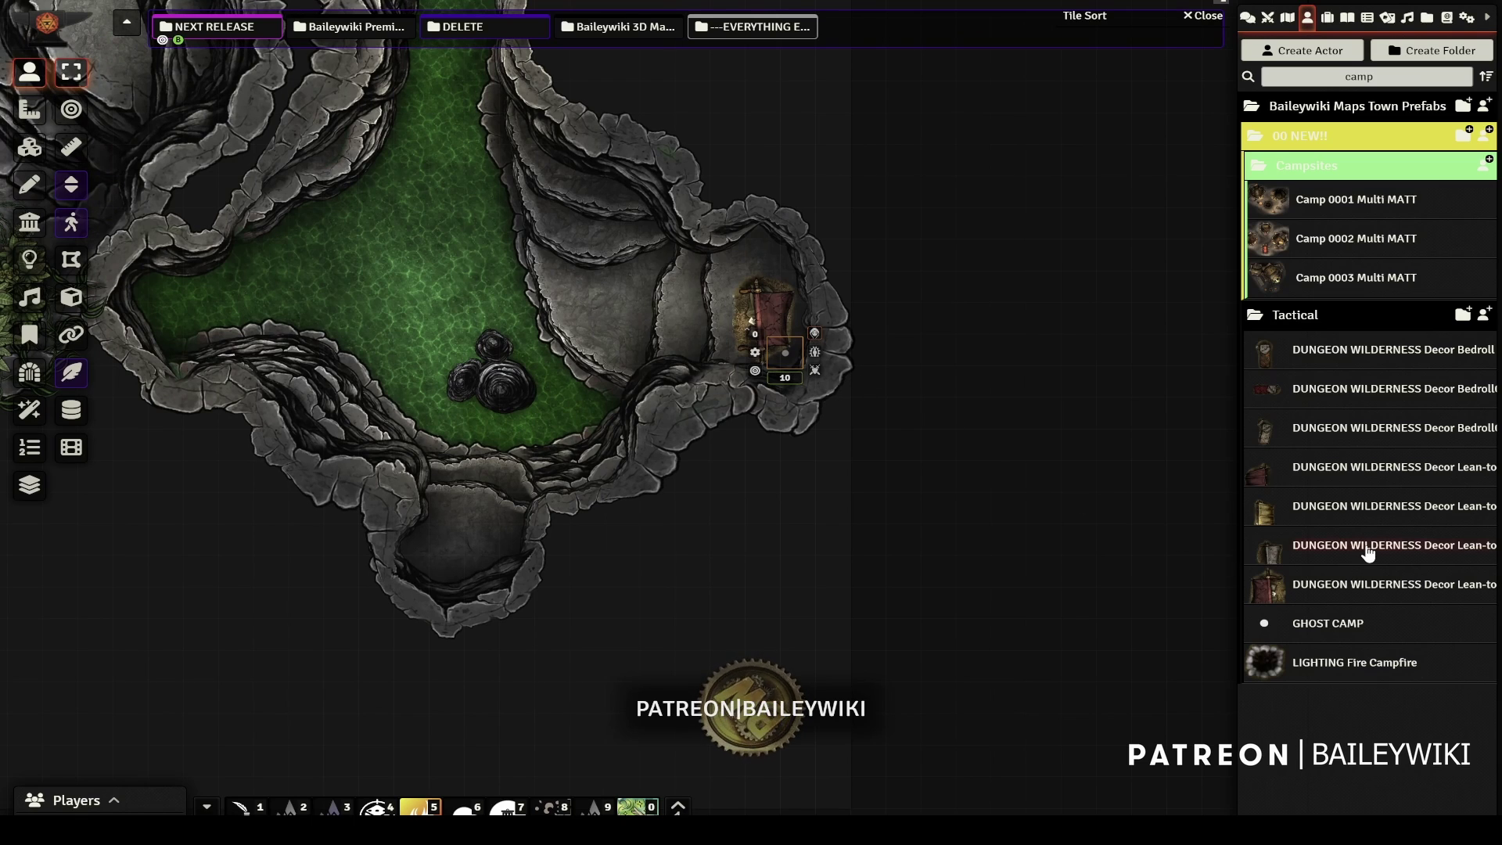
- Place the grey lean-to prefab in the southern alcove, rotate it to fit the ledge and hide its token
key(ctrl+v)
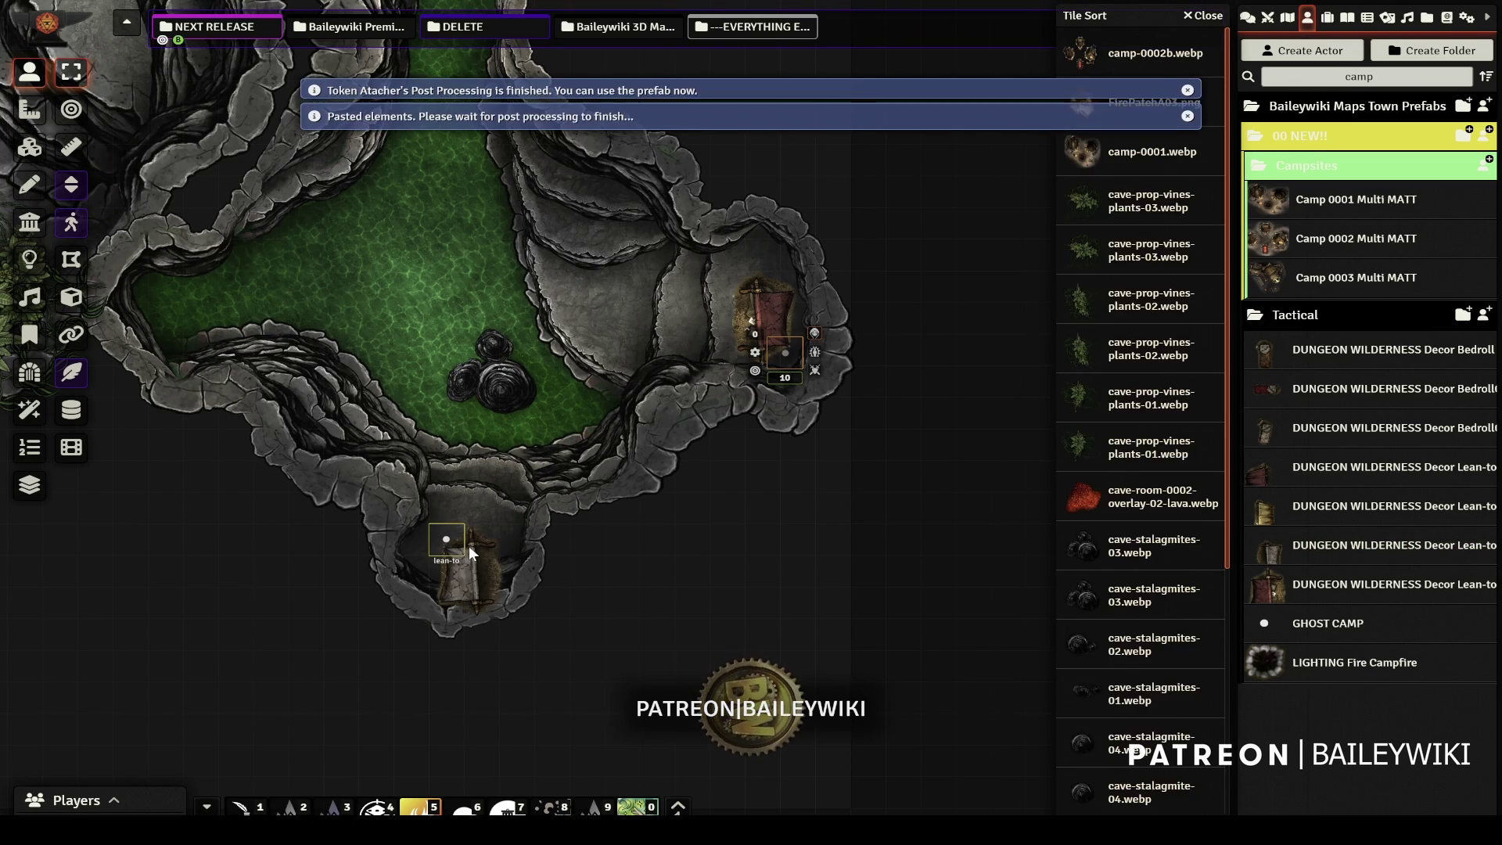
scroll(446, 546, up, 2)
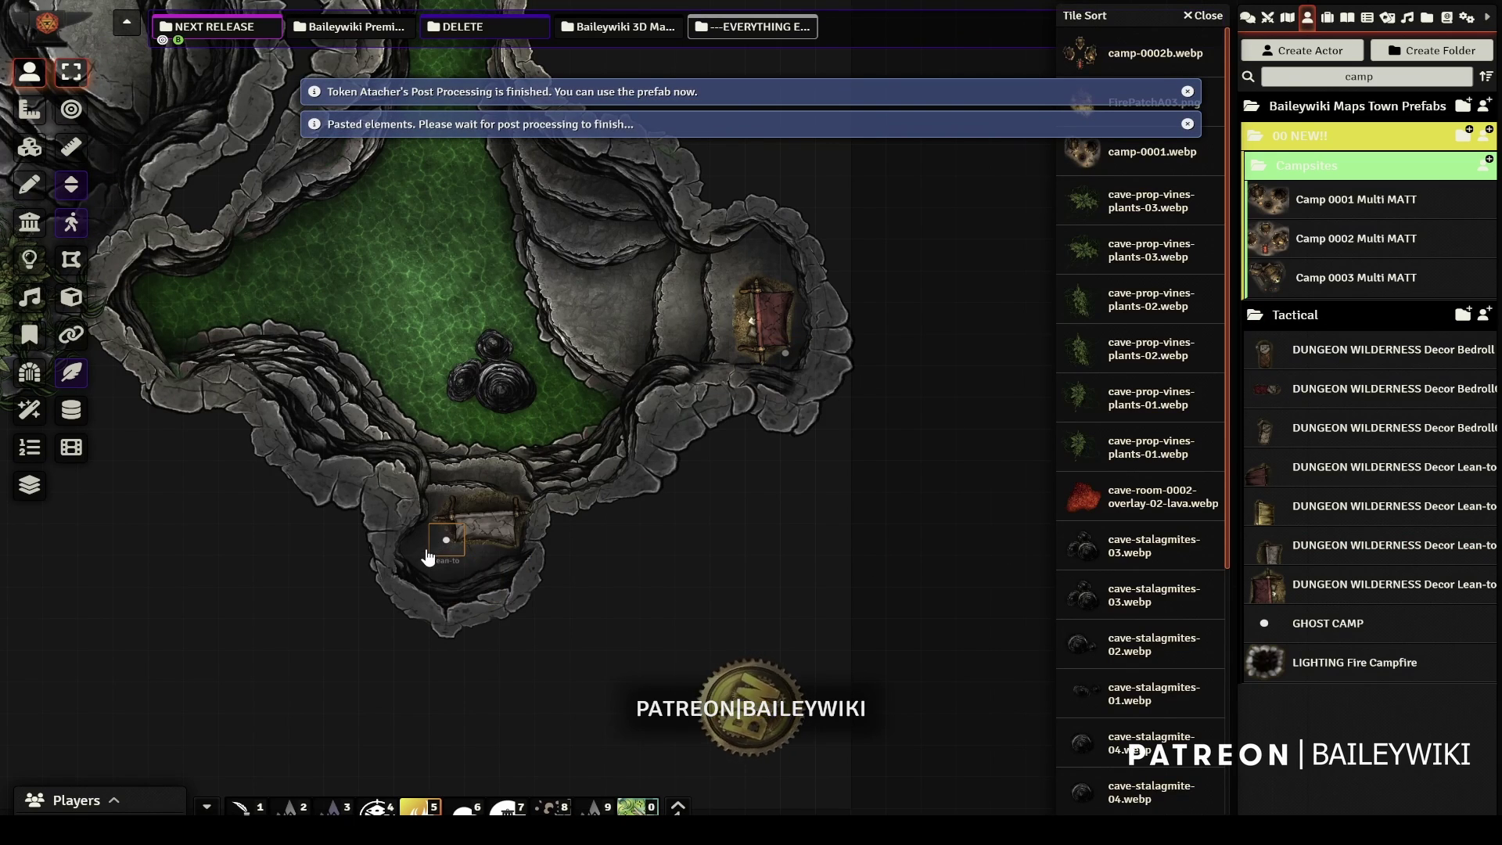
drag(420, 560, 415, 568)
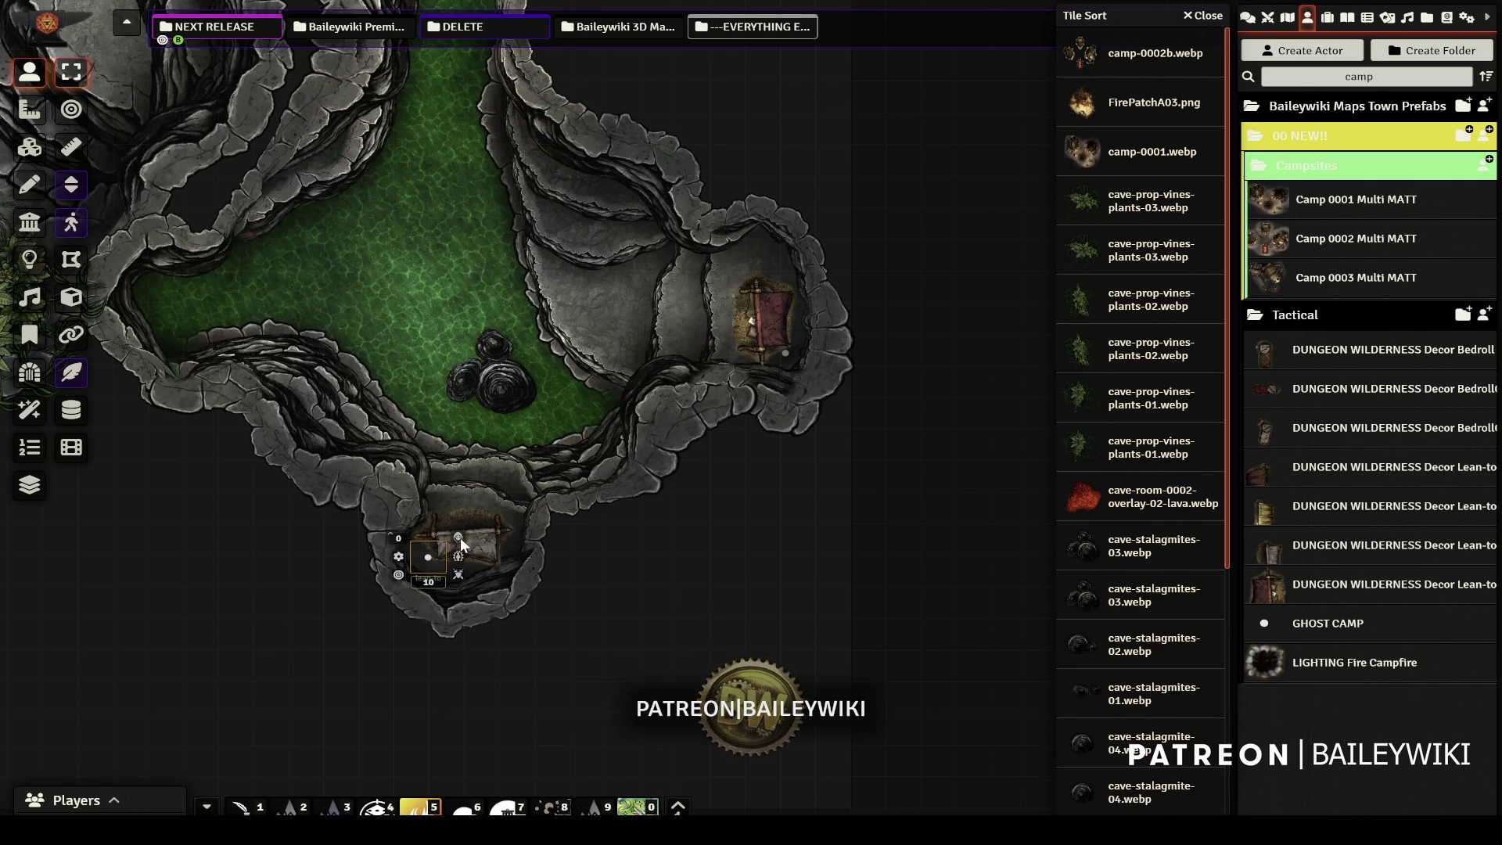
click(33, 304)
scroll(635, 372, up, 3)
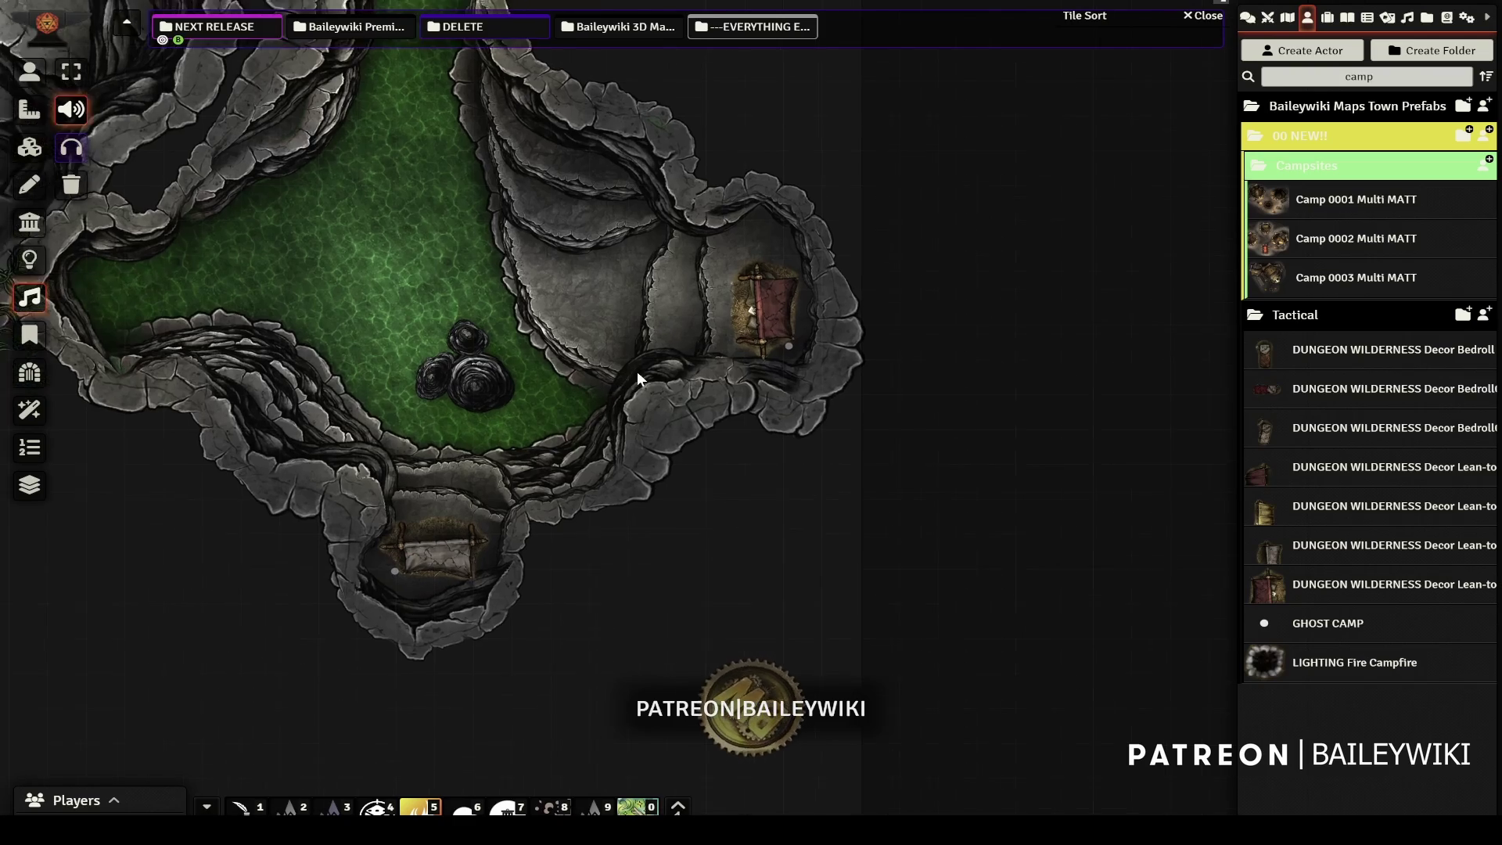
click(22, 259)
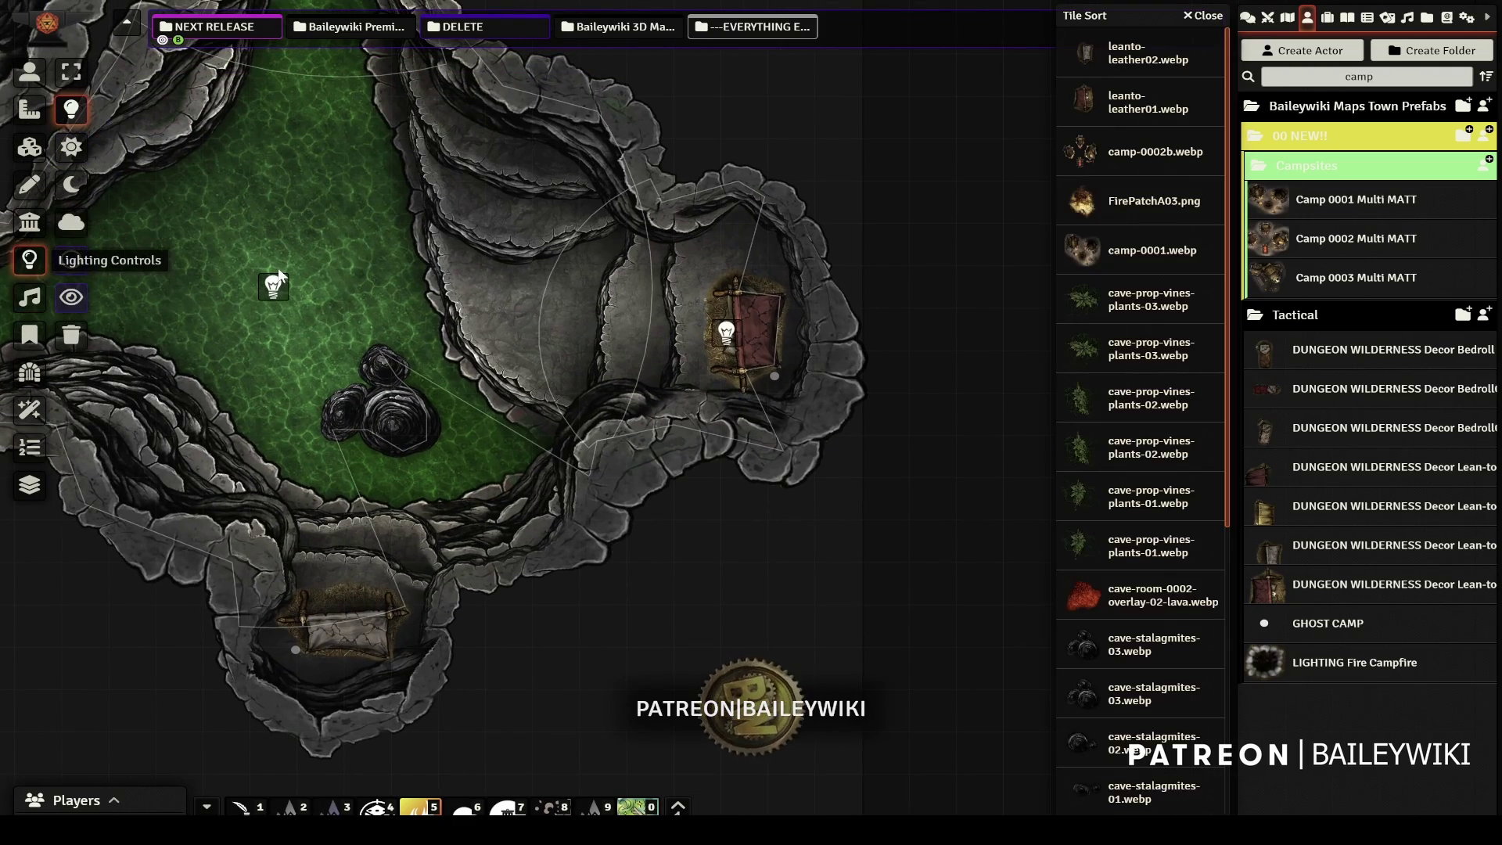
- Search the actors for "boat" and place the VEHICLE Row Boat prefab in the green river
scroll(279, 270, down, 5)
drag(331, 299, 357, 411)
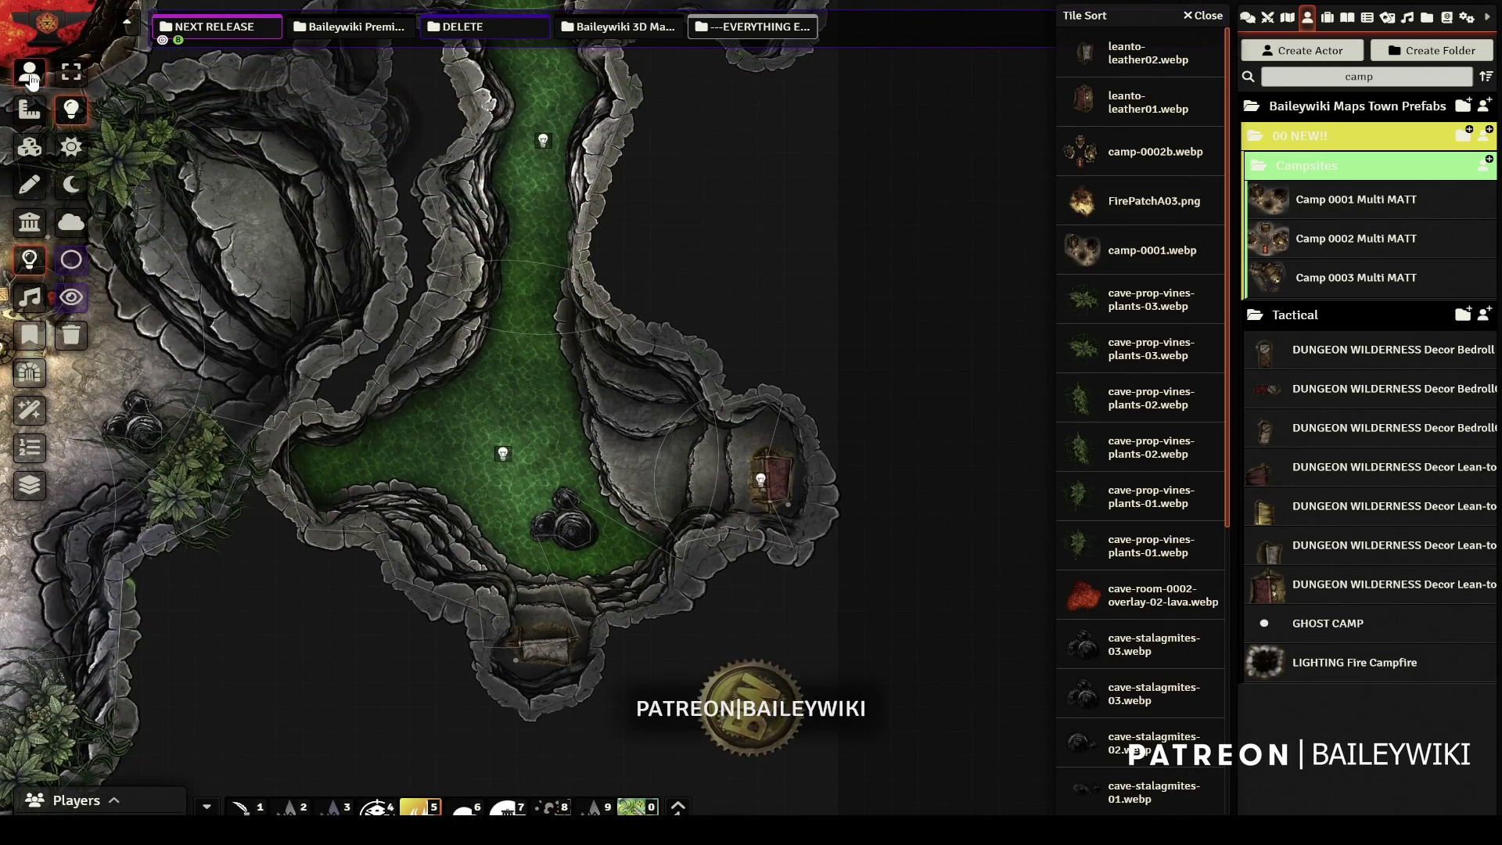
click(30, 74)
click(1323, 72)
text(boat)
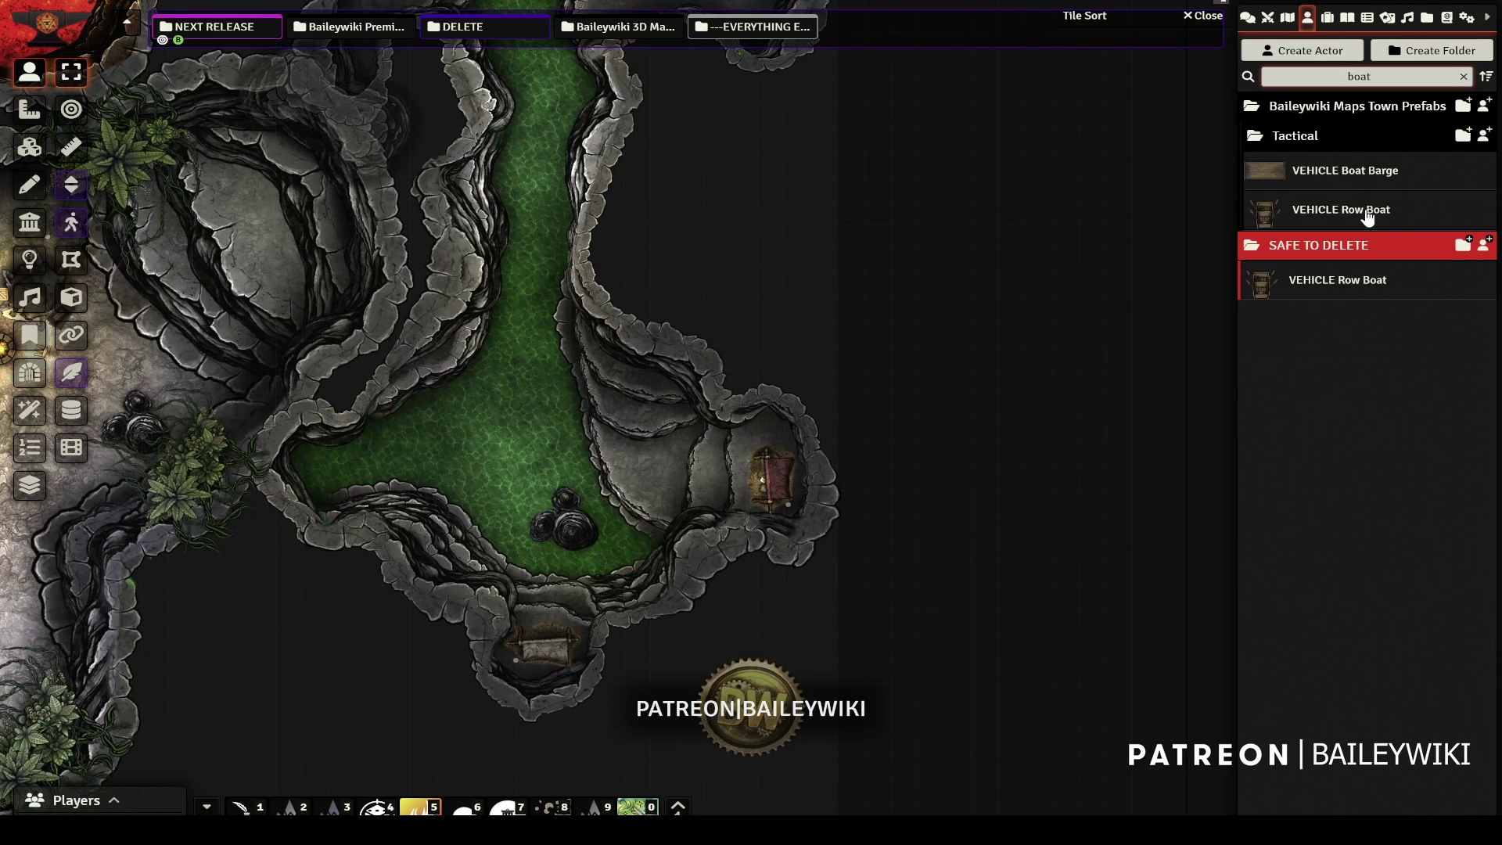
drag(581, 226, 560, 238)
drag(661, 166, 666, 383)
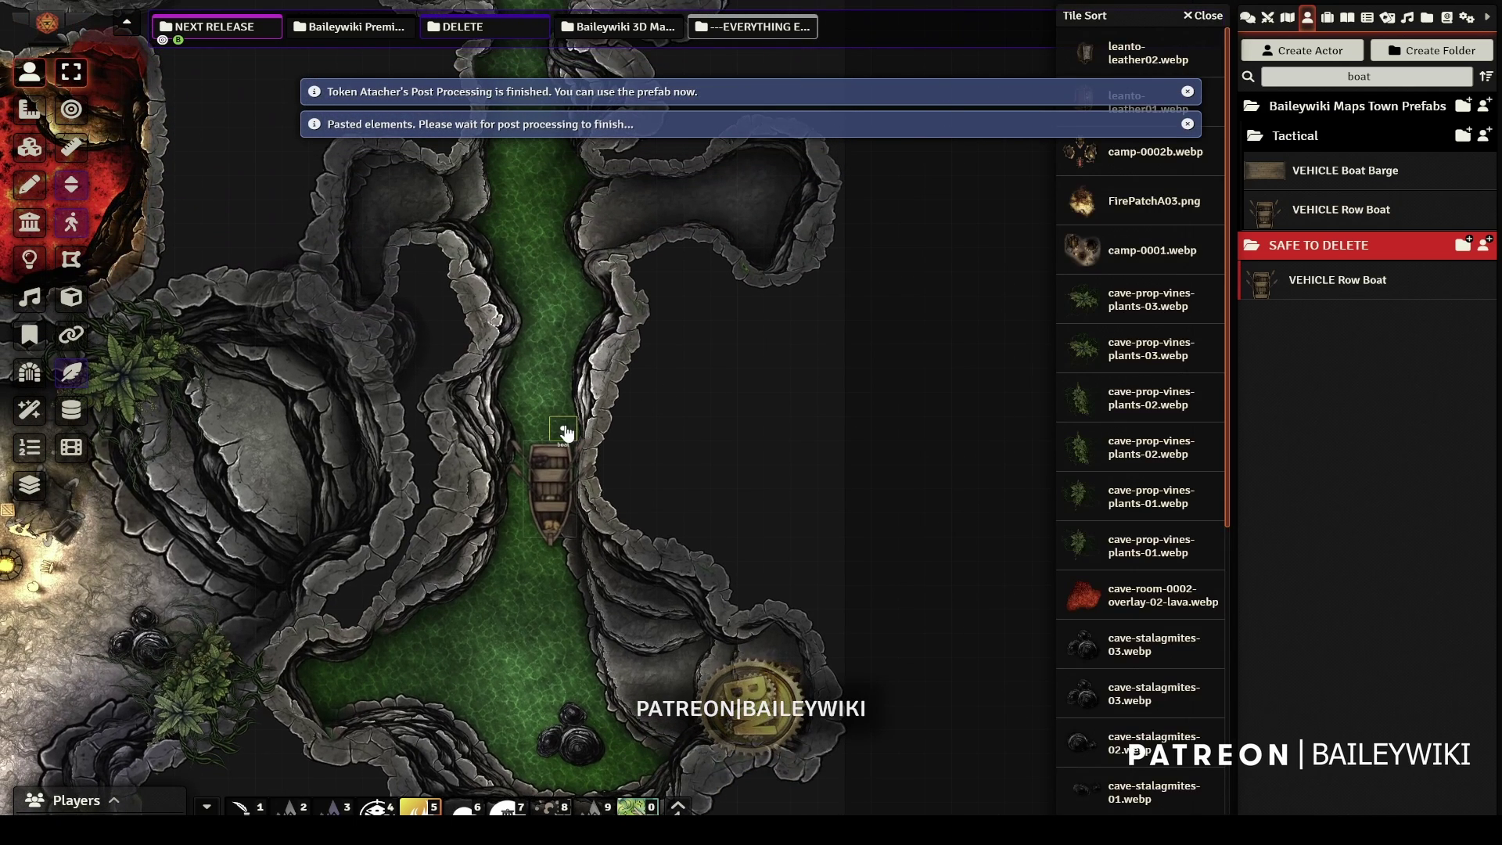
- Move the row boat upstream to the stretch between the two side passages and hide its token
drag(555, 180, 622, 305)
scroll(599, 215, up, 7)
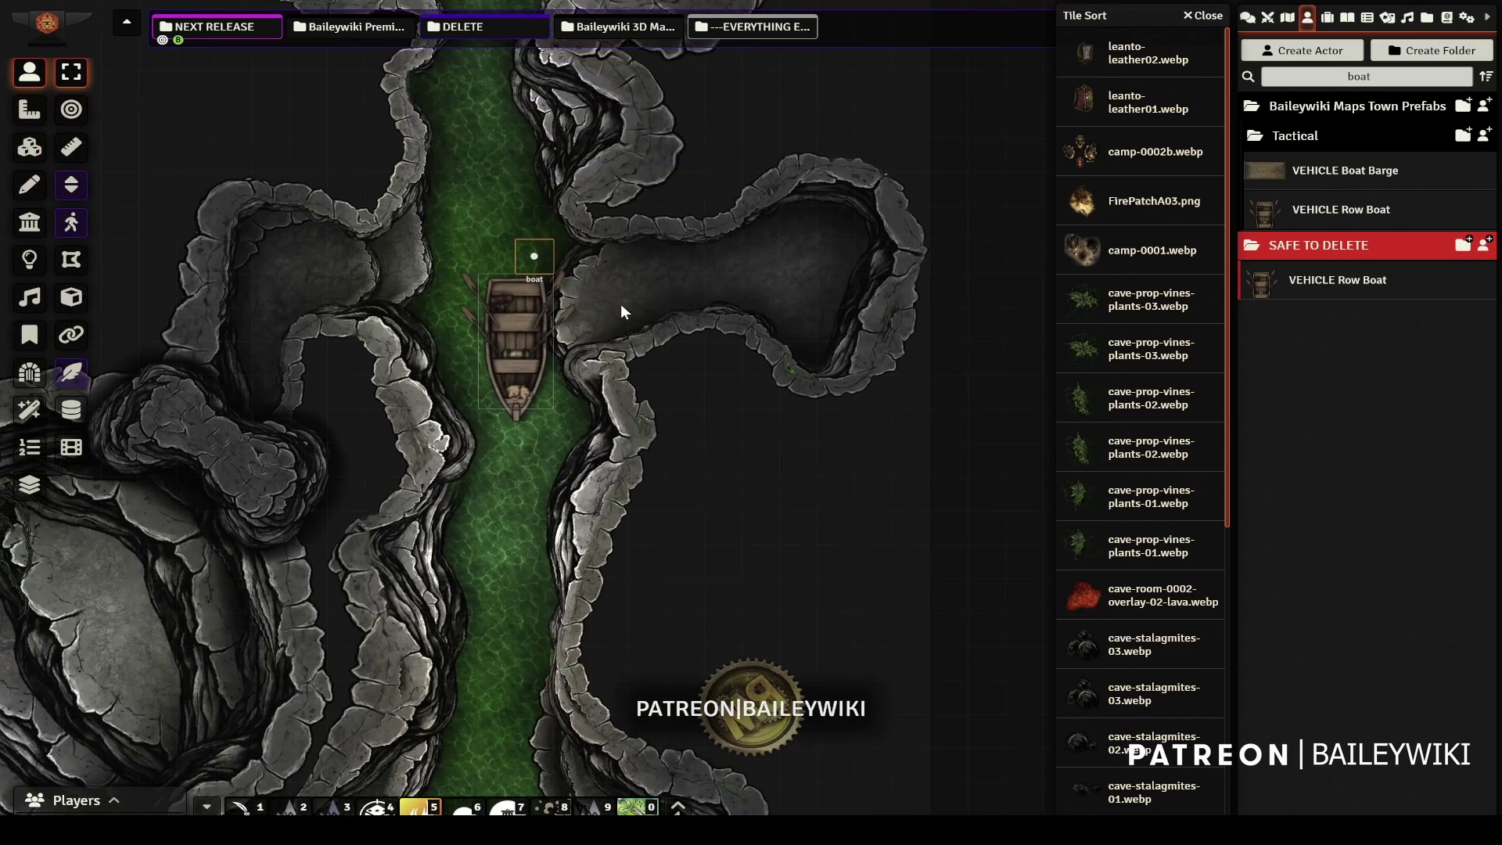
scroll(623, 311, up, 2)
right_click(505, 260)
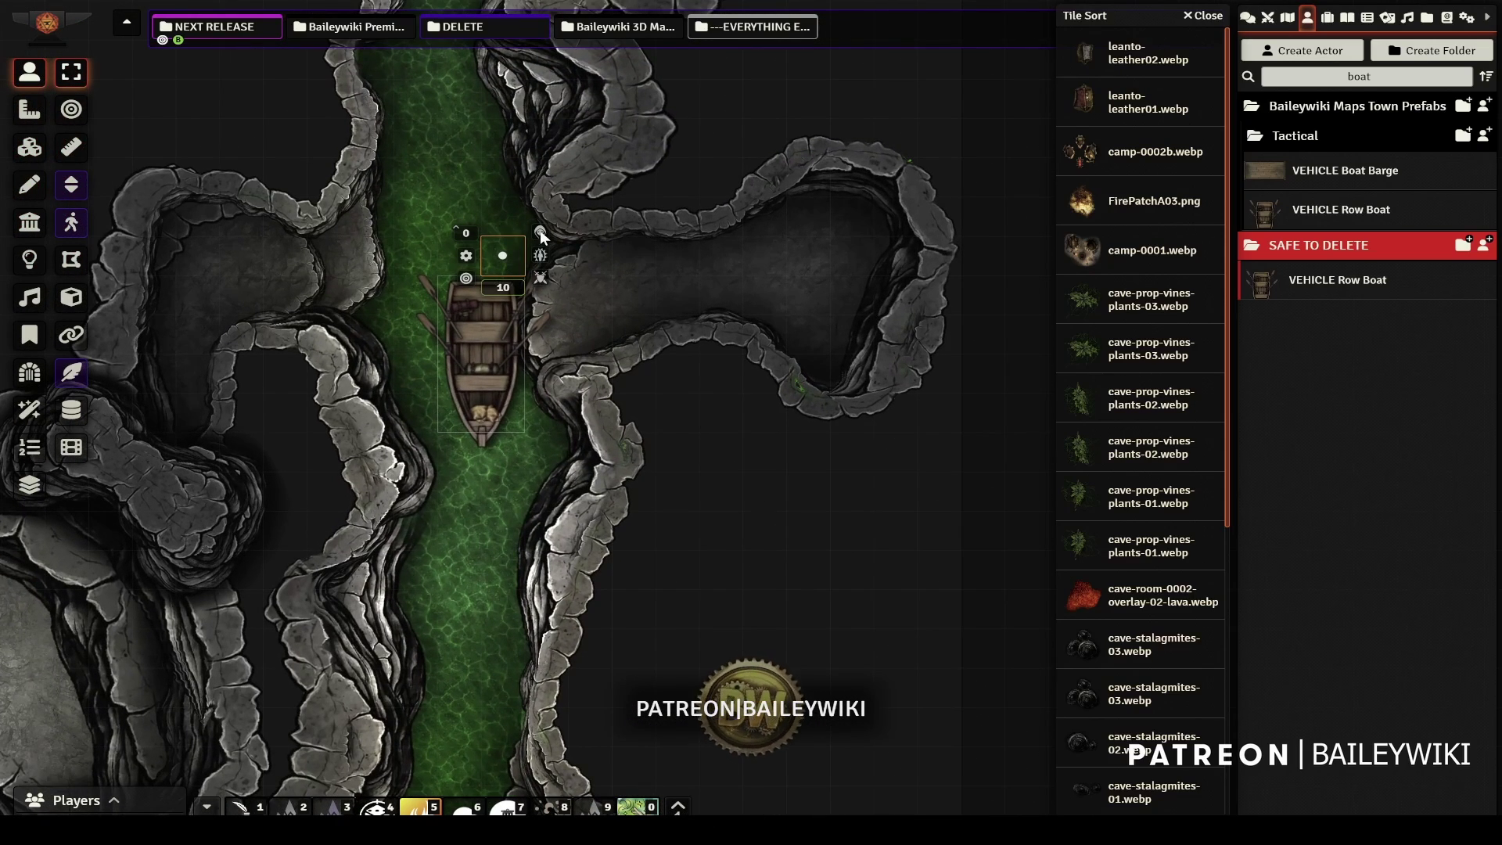
scroll(655, 221, down, 1)
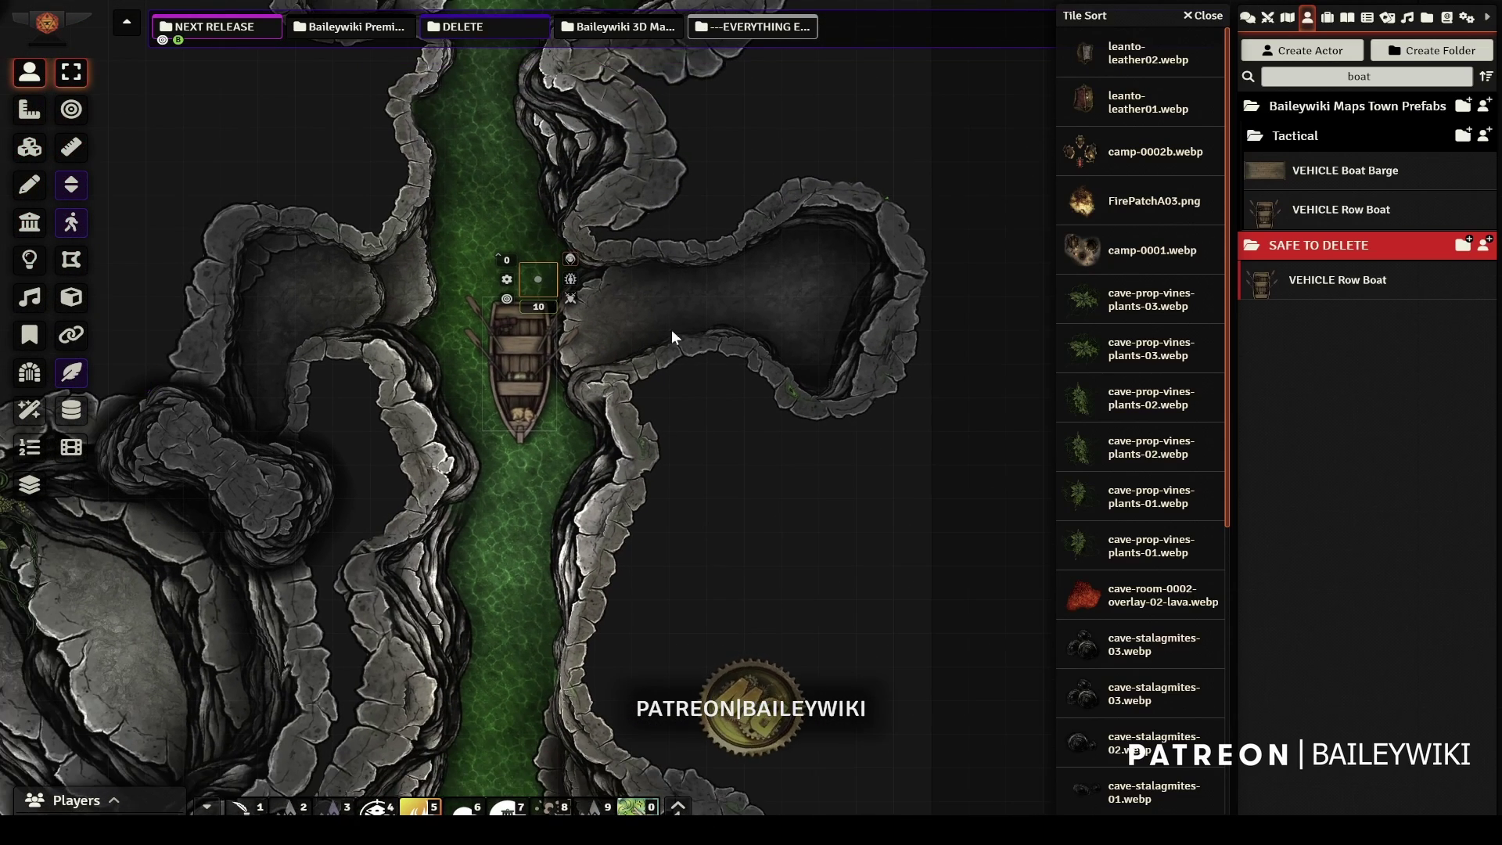
- Delete the stalagmite tile at the northern end of the green river
drag(664, 288, 683, 428)
scroll(684, 403, down, 5)
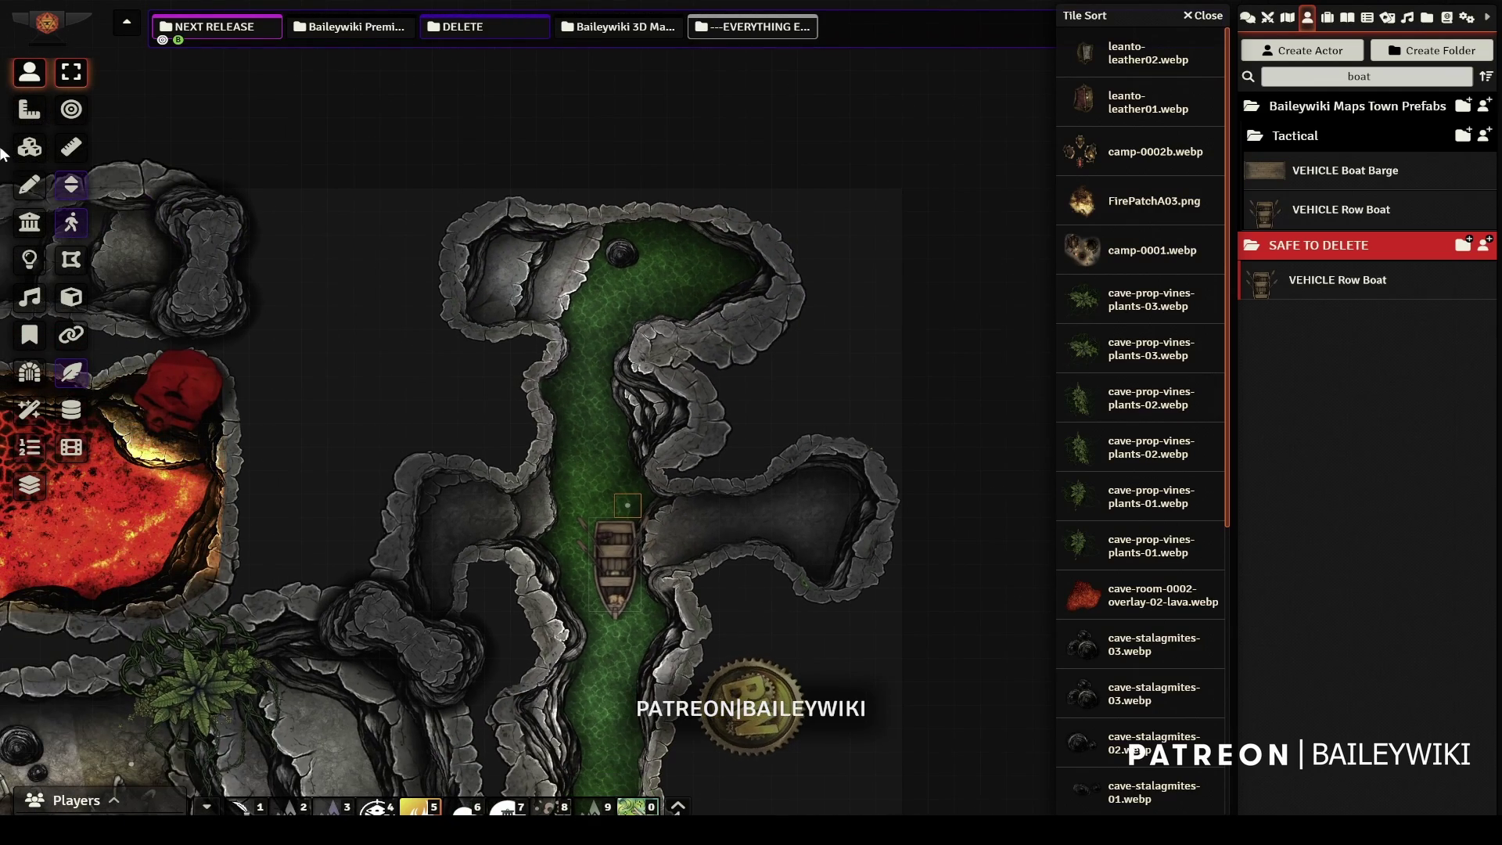
click(28, 147)
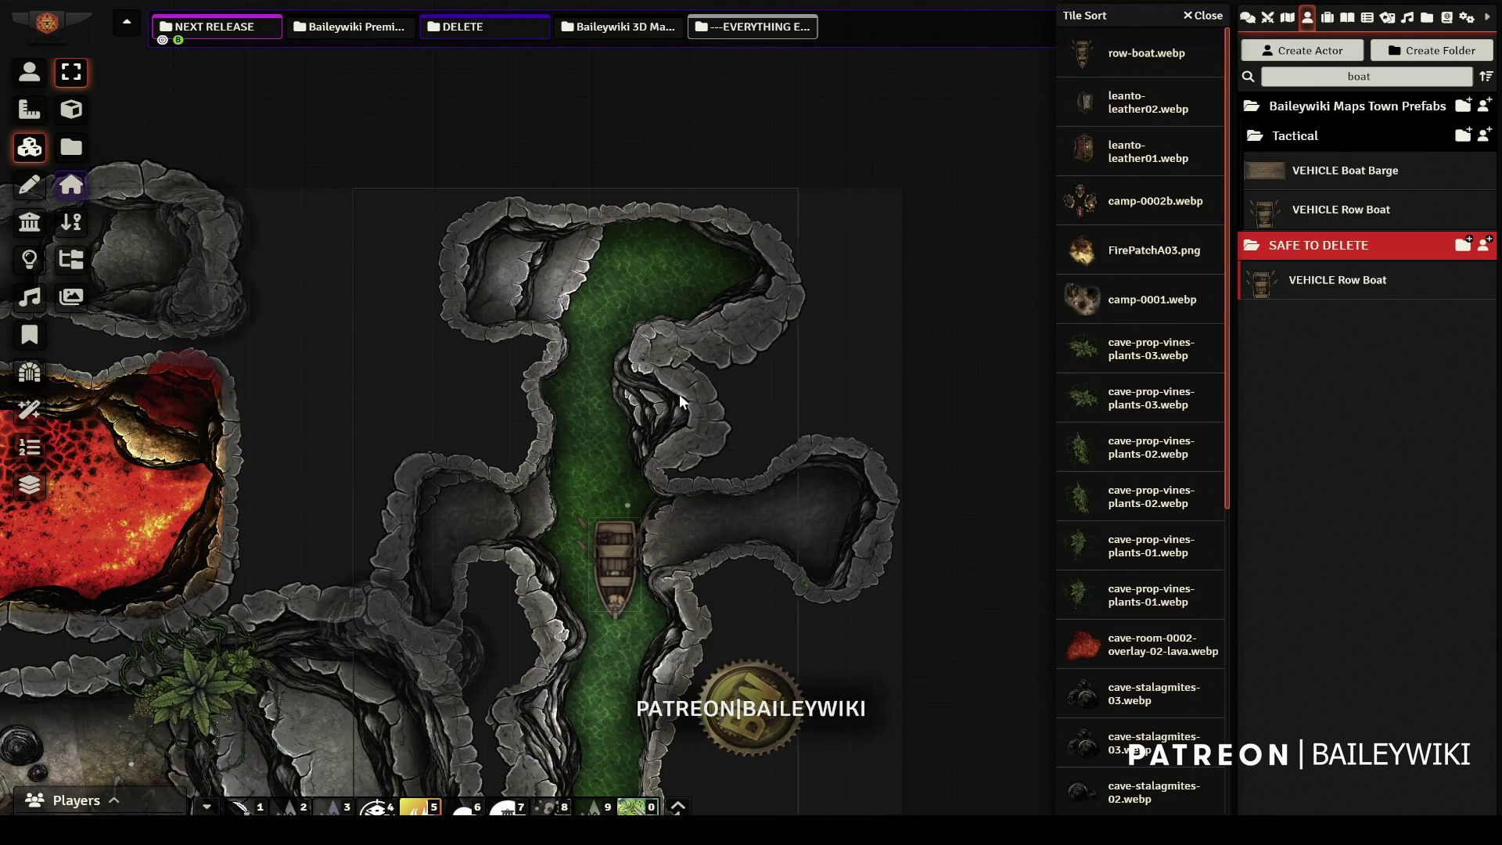
- Switch the lava overlay tile in the northwestern cave room to its third image variant
drag(830, 410, 861, 127)
drag(651, 350, 679, 234)
drag(455, 388, 635, 492)
drag(453, 449, 595, 532)
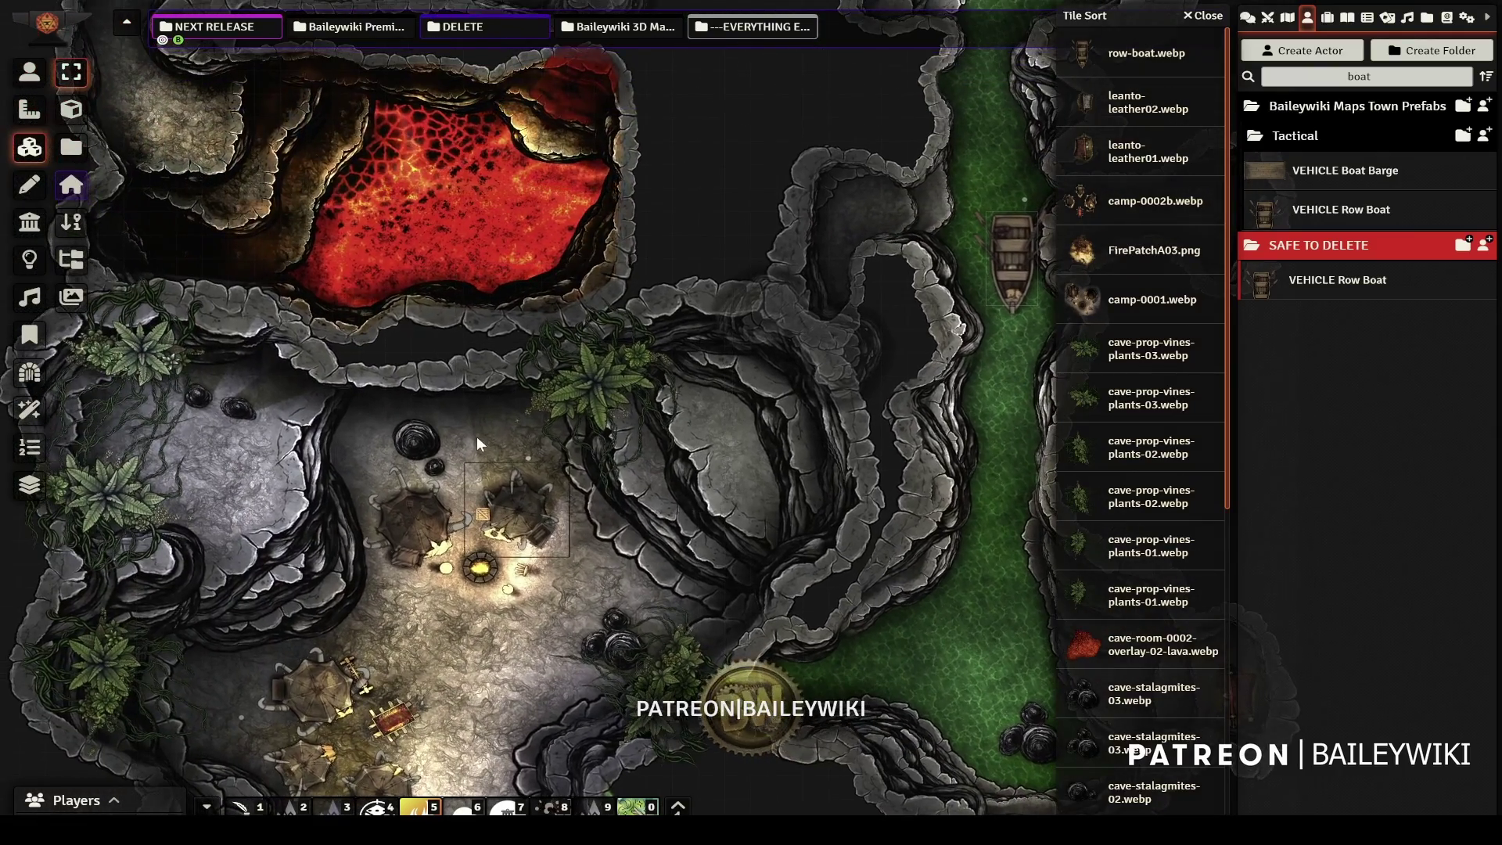
key(Left)
key(Down)
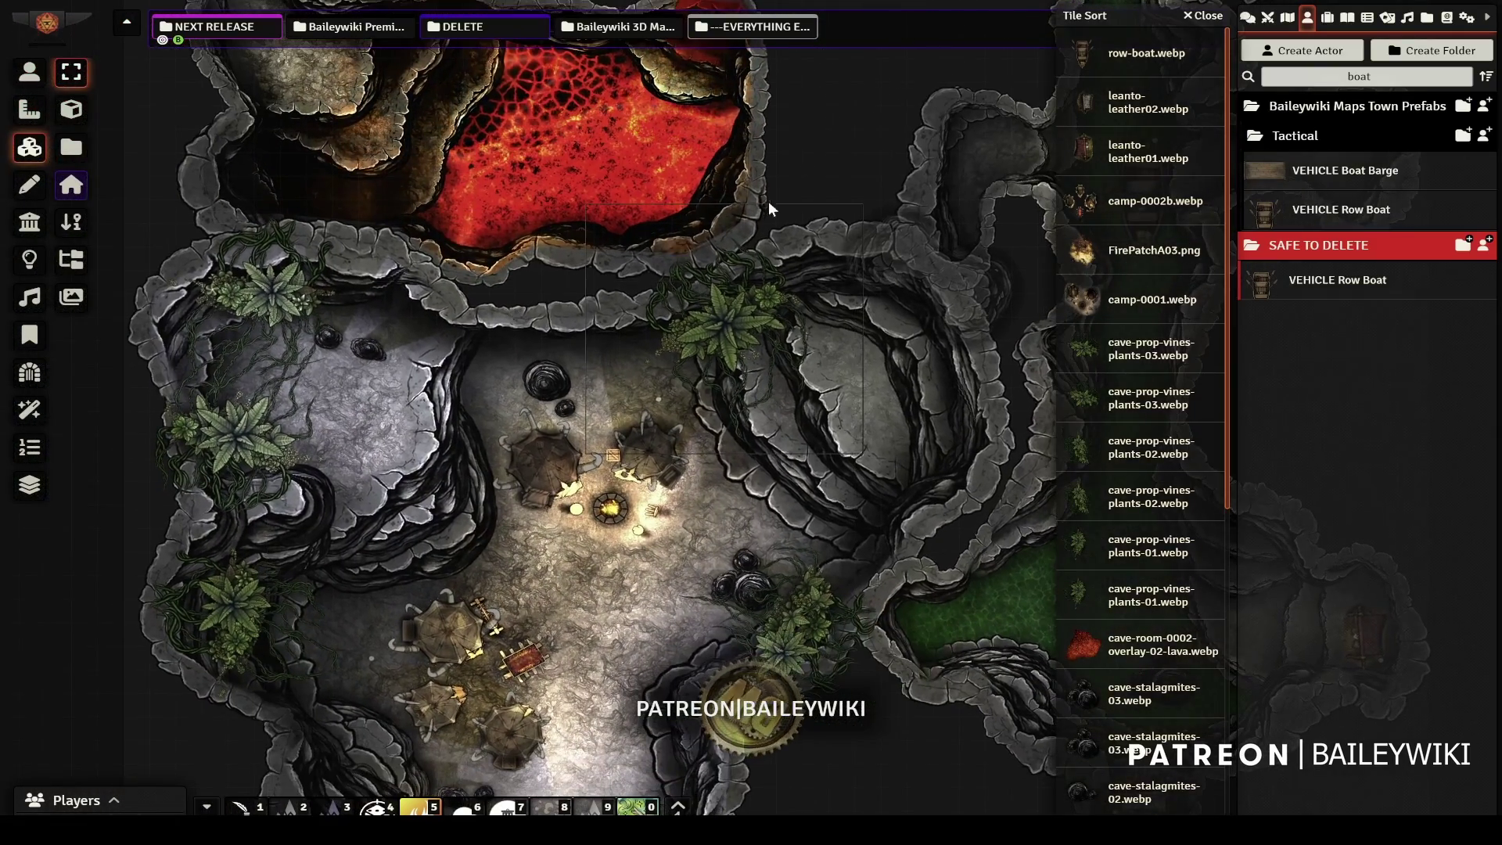
drag(756, 206, 818, 478)
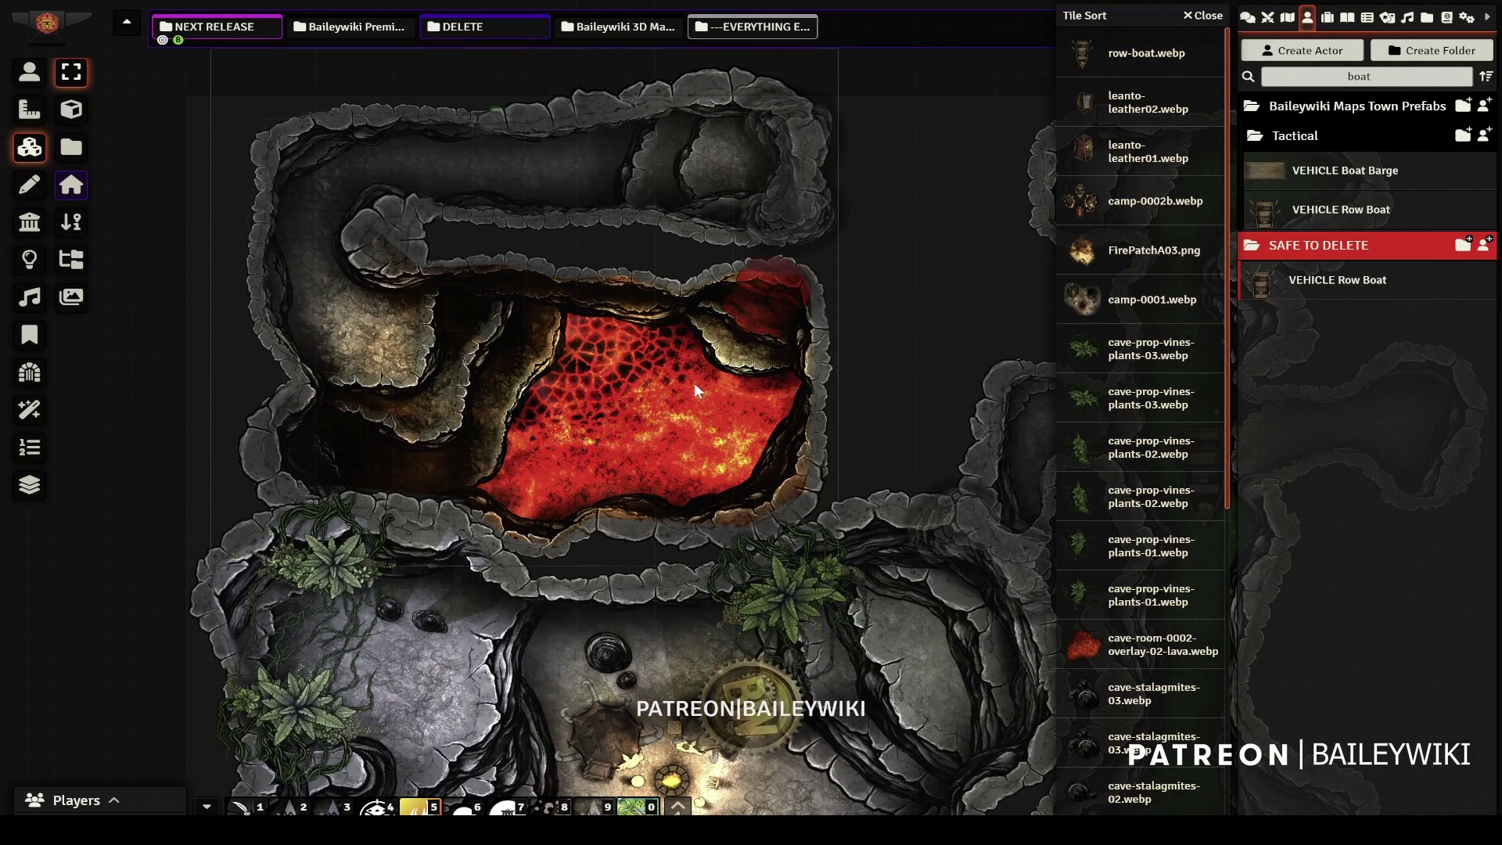
click(602, 396)
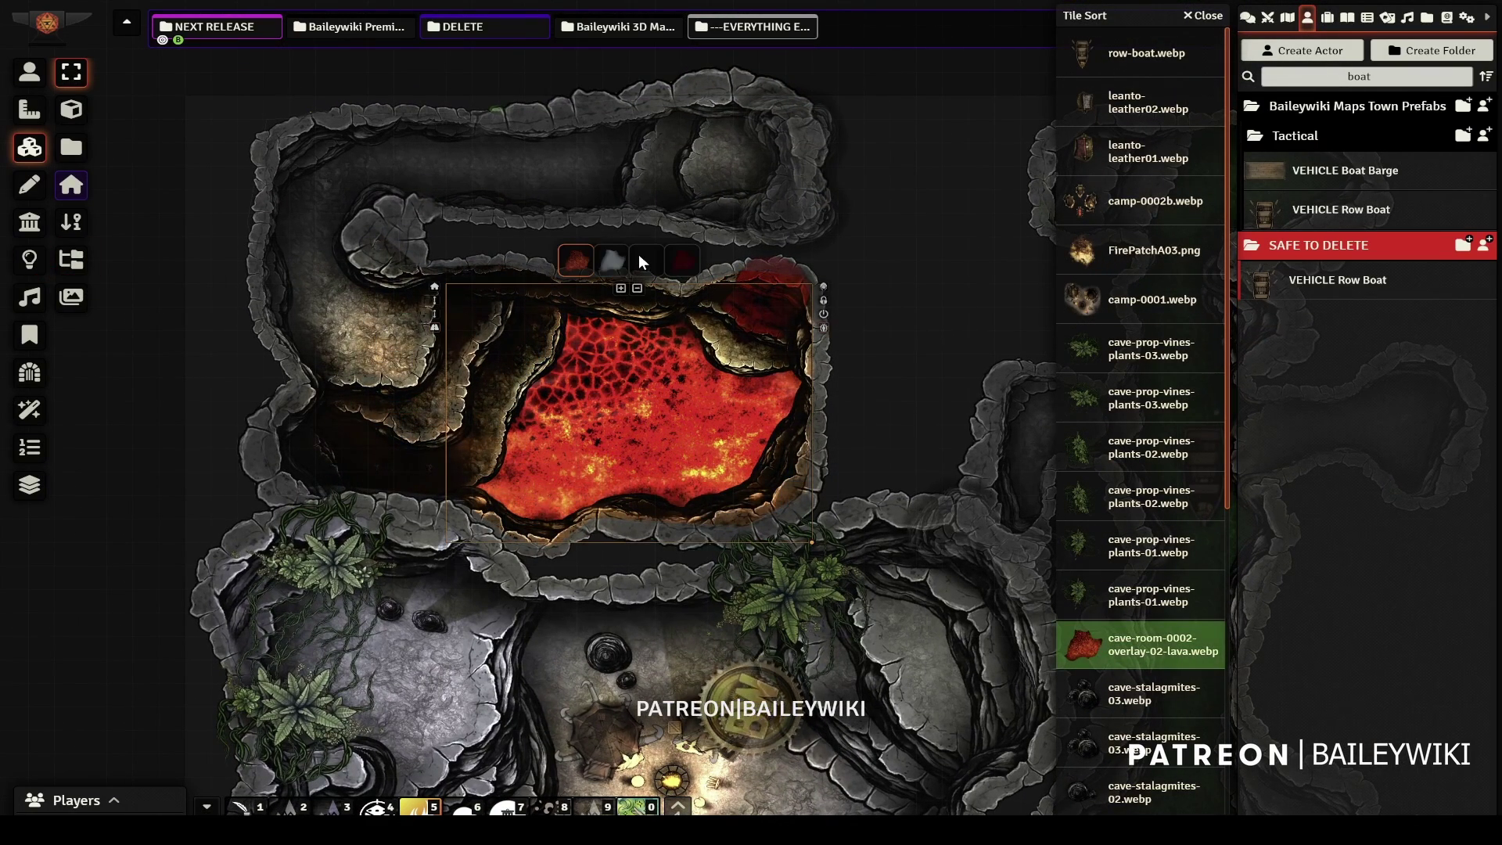
click(641, 253)
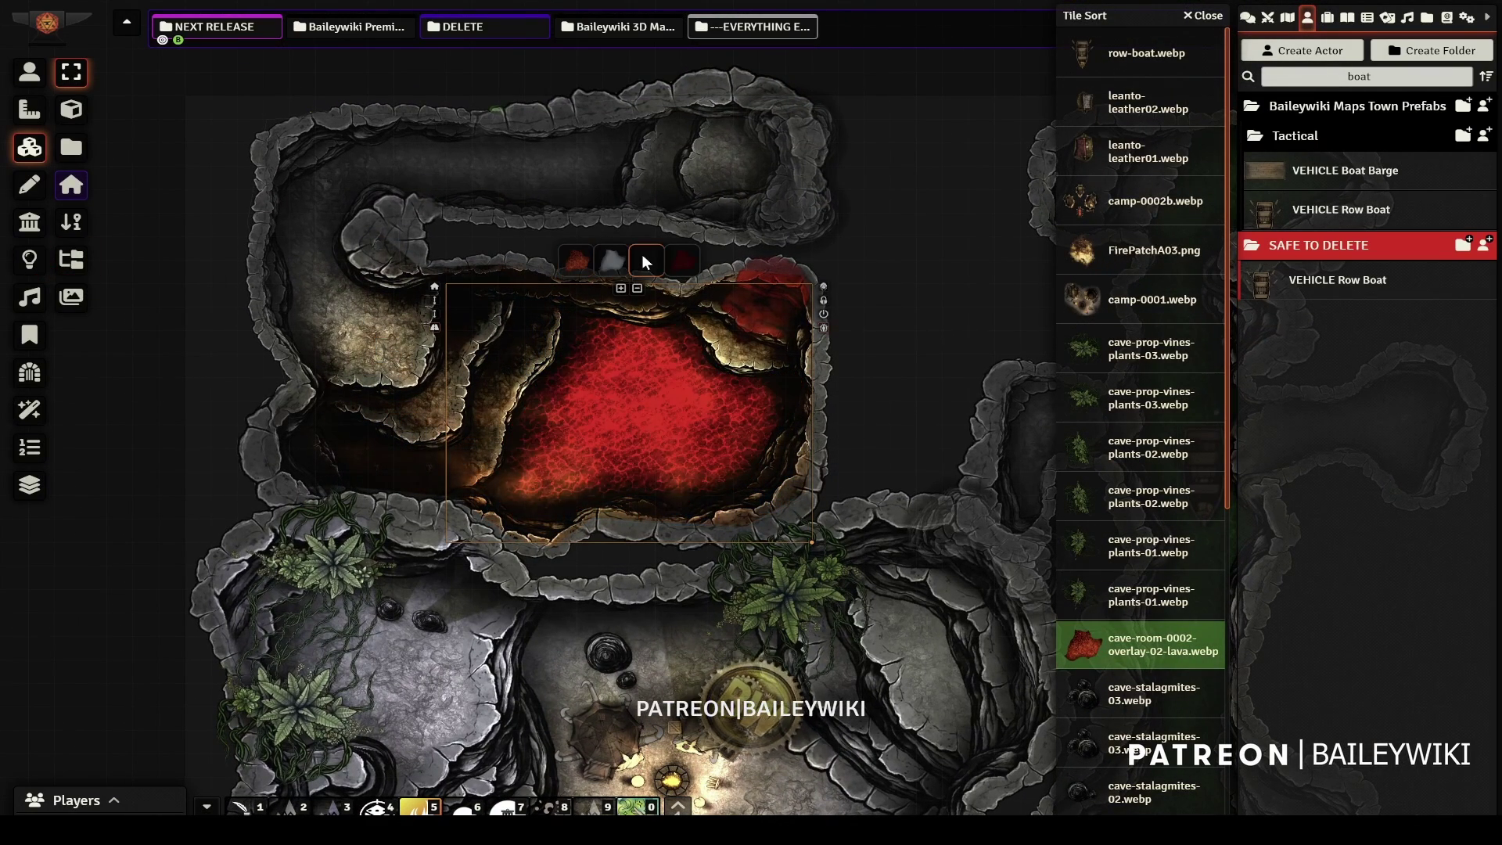
- Switch the northwestern cave room's base tile to the variant with a bare rock floor instead of lava
right_click(460, 144)
scroll(461, 144, down, 3)
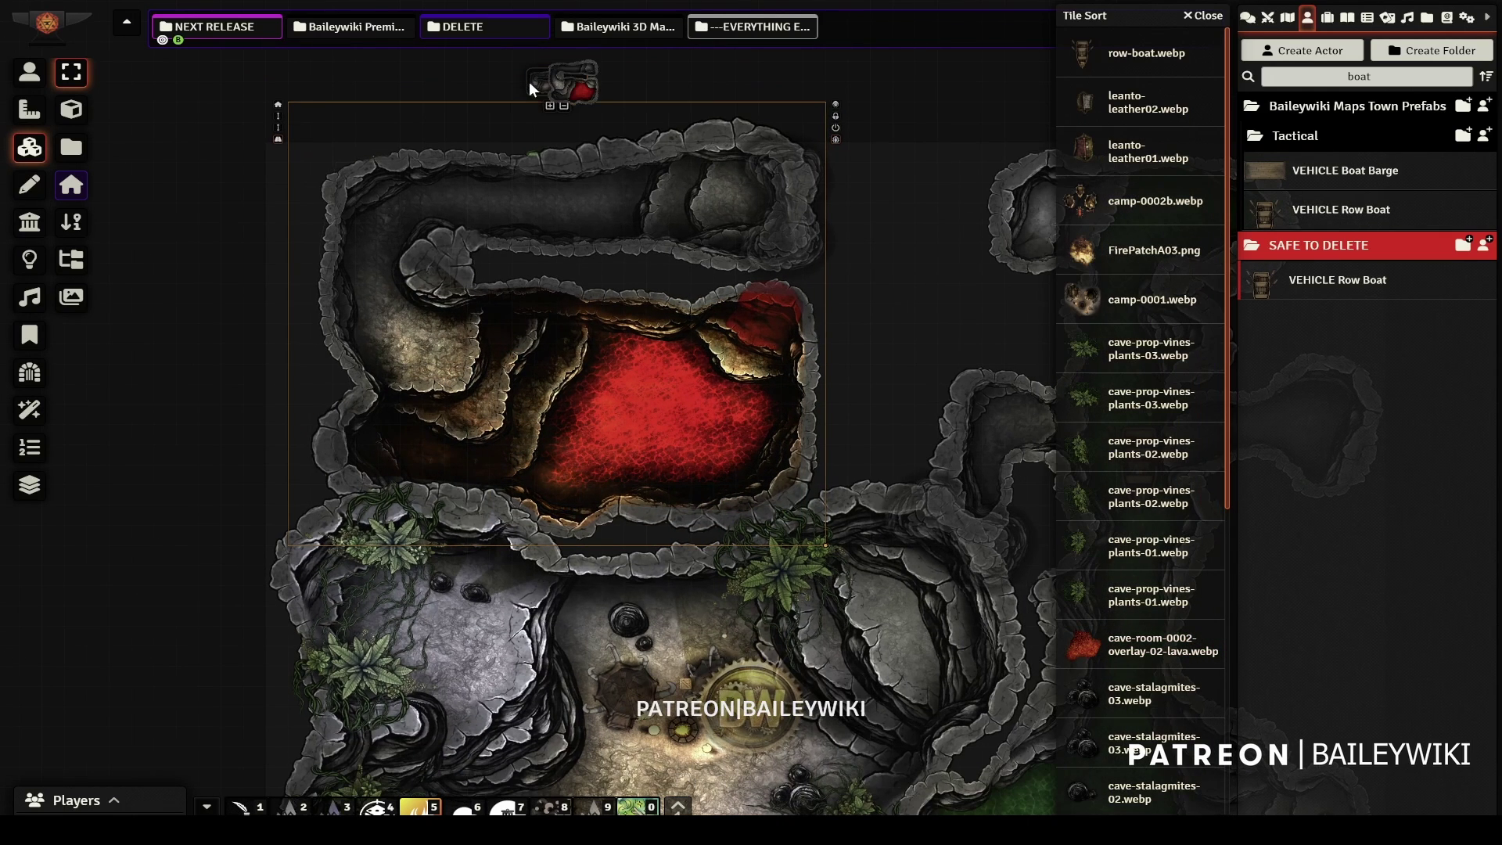
click(530, 81)
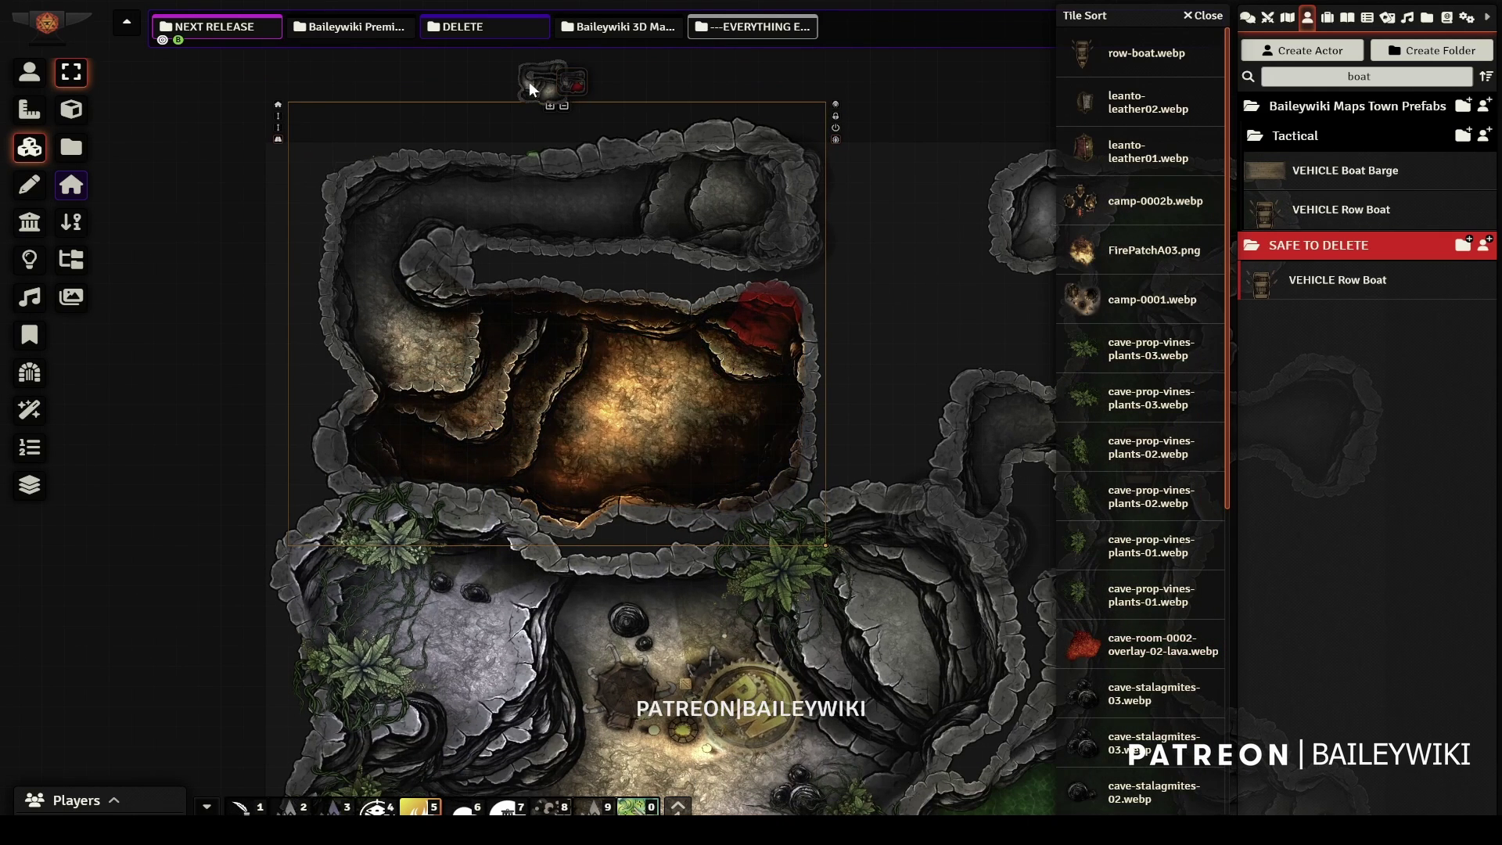
- Recolour the ambient light in the northwestern cave room from orange to cyan, #0fc4db, and update the light source
click(30, 259)
scroll(598, 446, up, 2)
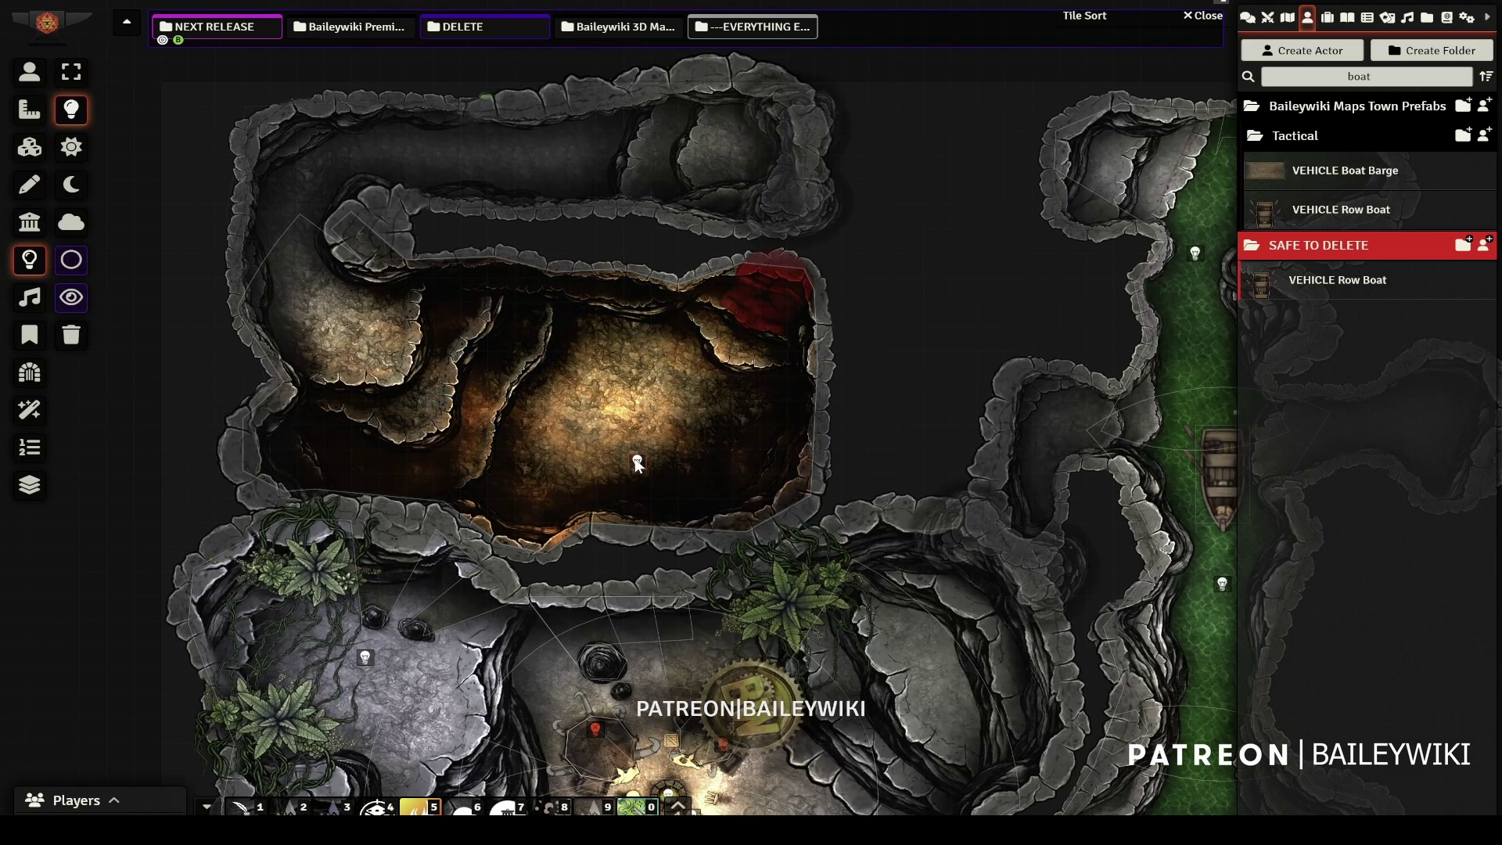
double_click(637, 462)
click(953, 521)
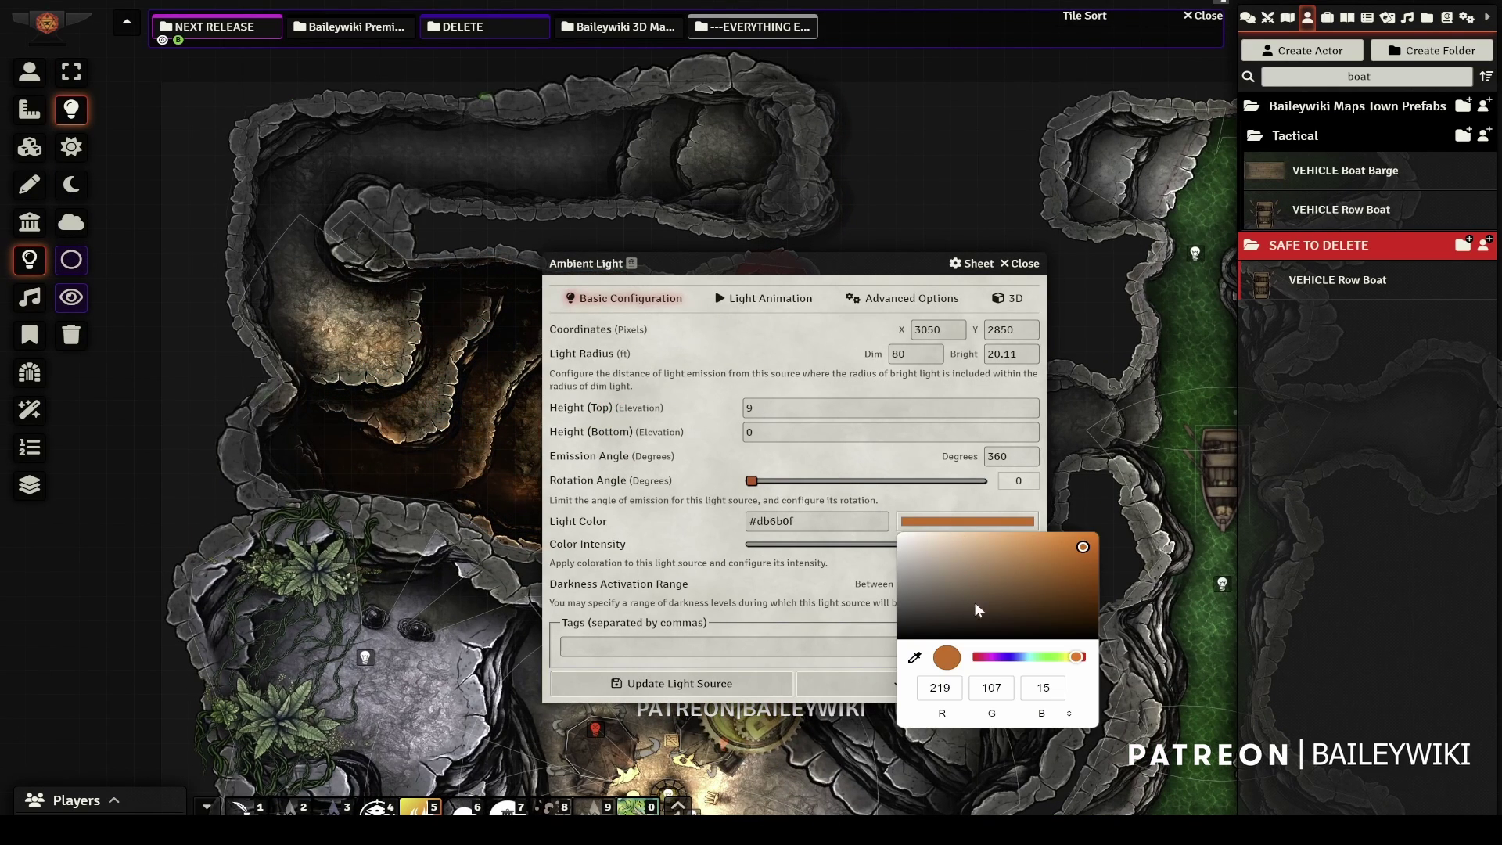
click(1025, 657)
click(685, 501)
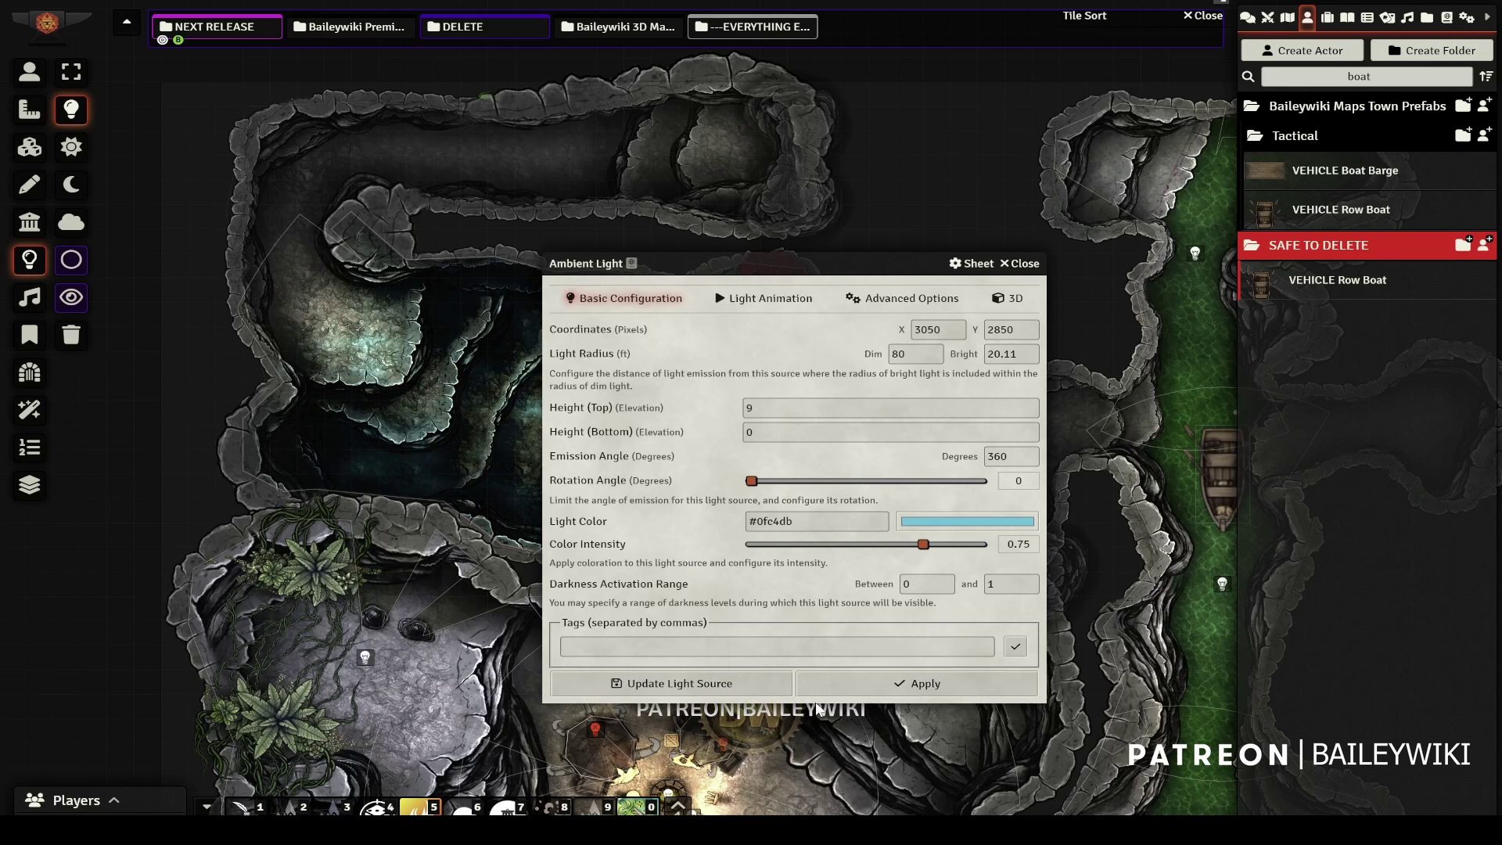
click(759, 685)
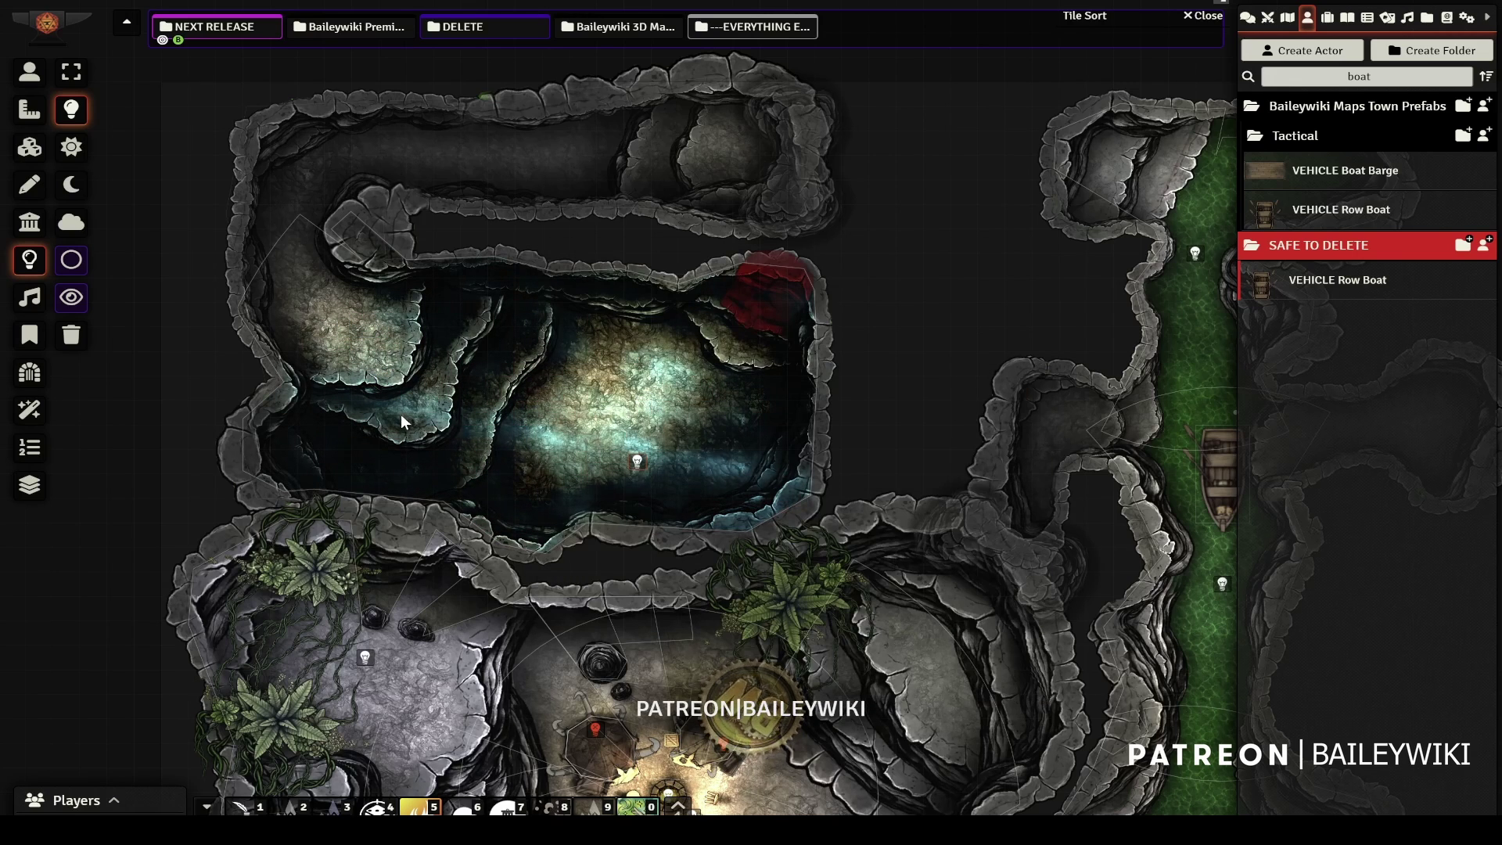
- Set the color intensity of the northwestern room's cyan light to 0.4 and update it
scroll(591, 451, up, 2)
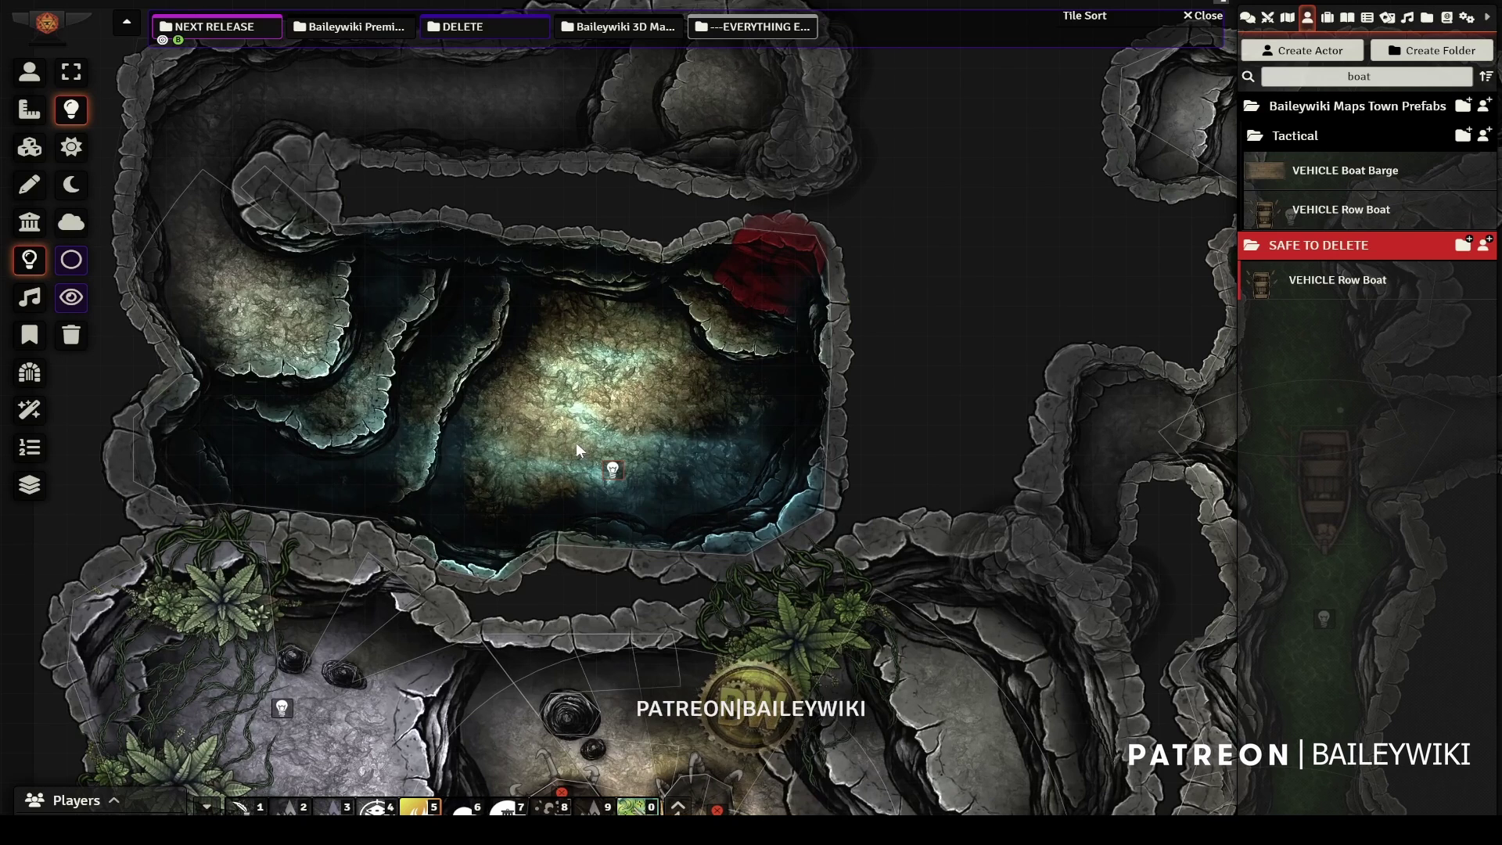
double_click(614, 471)
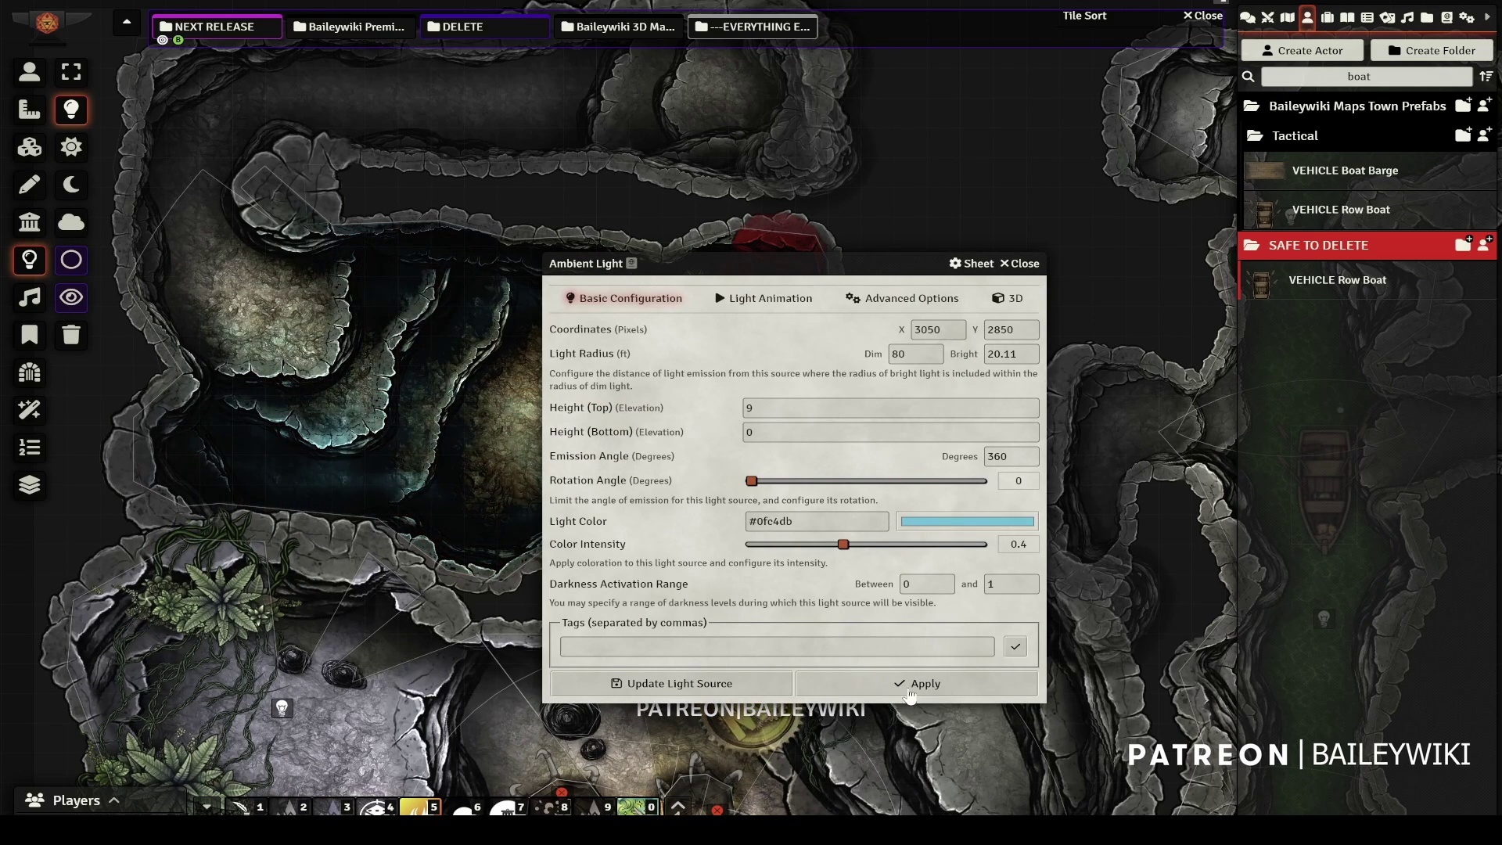
click(700, 679)
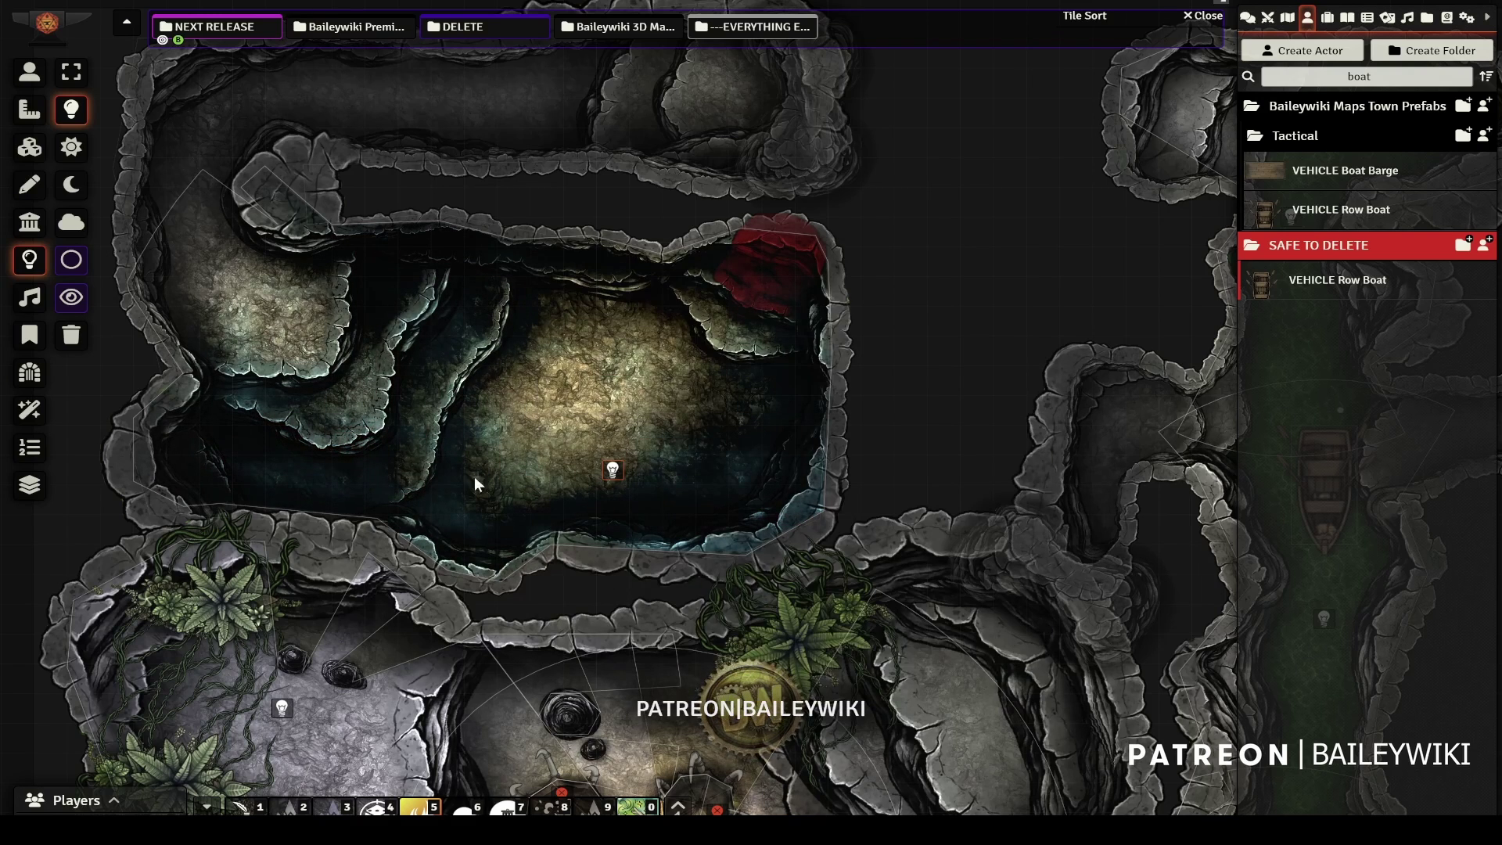
- Delete the red-tinted transparent overlay tile in the northeast corner of the northwestern cave room
click(21, 151)
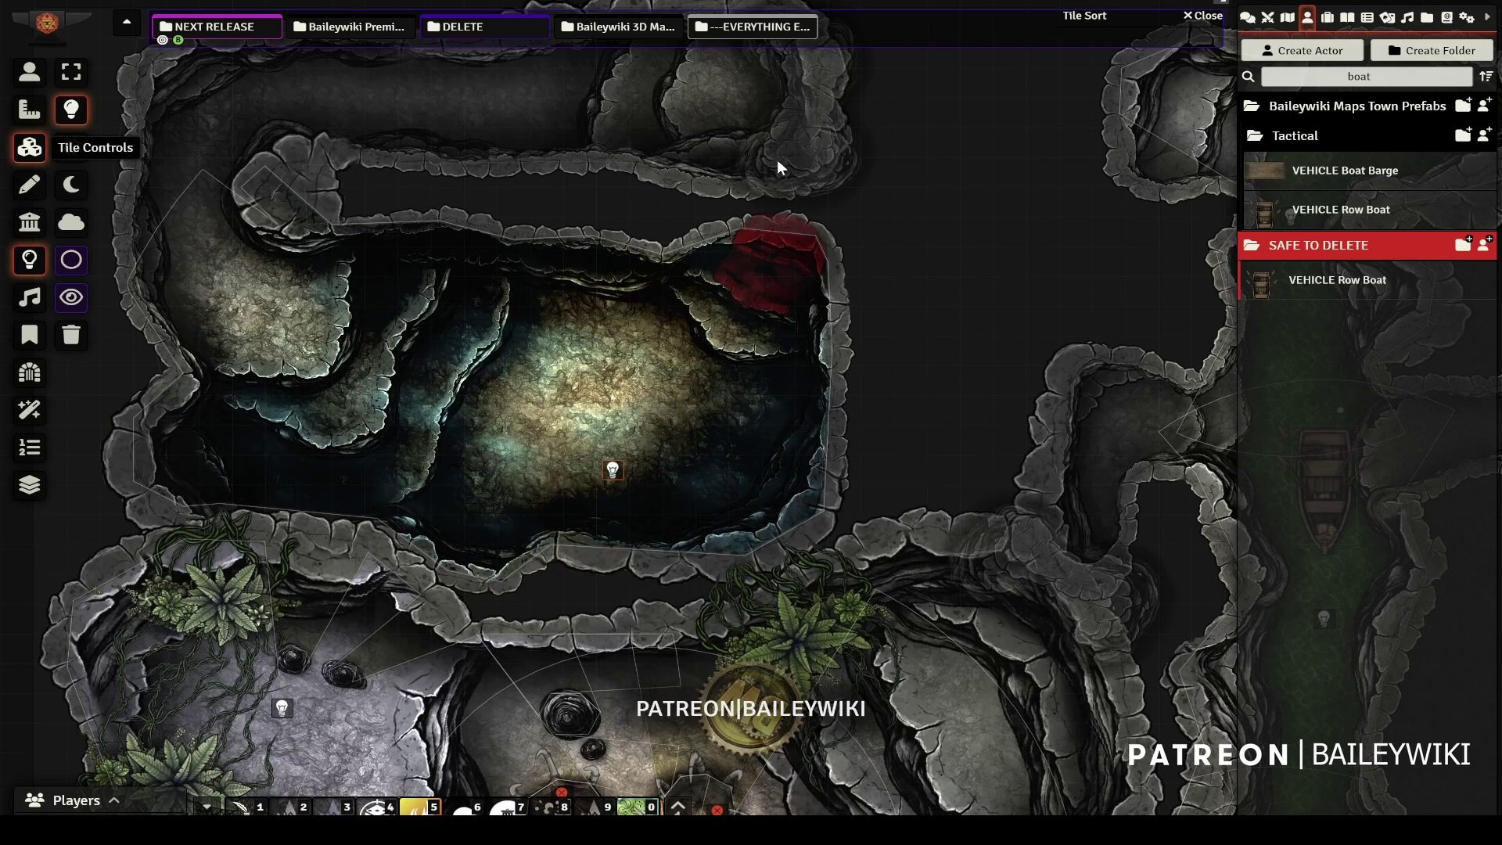
click(783, 252)
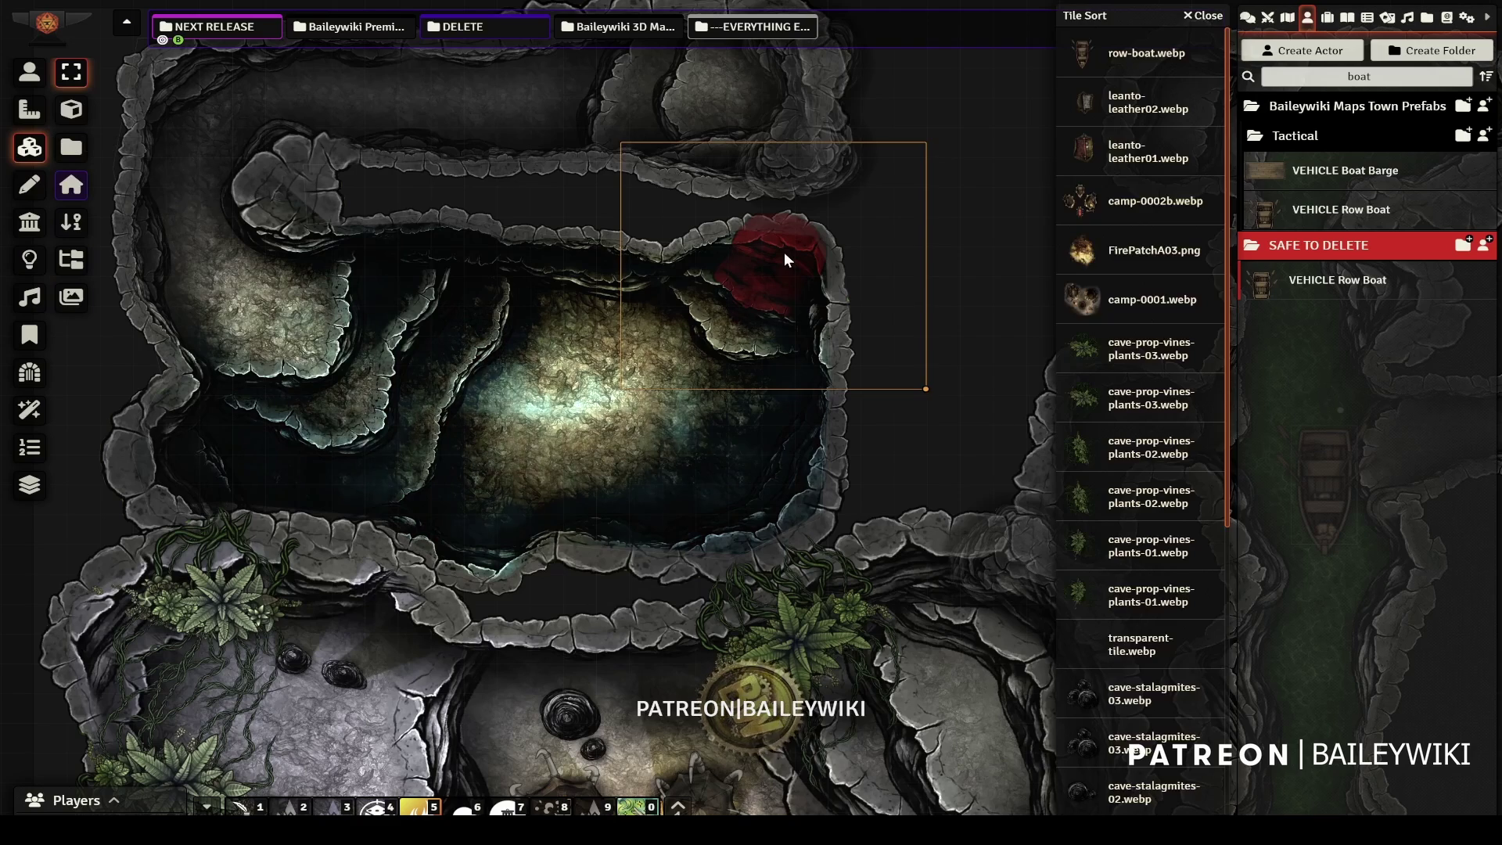
key(Delete)
scroll(903, 429, down, 3)
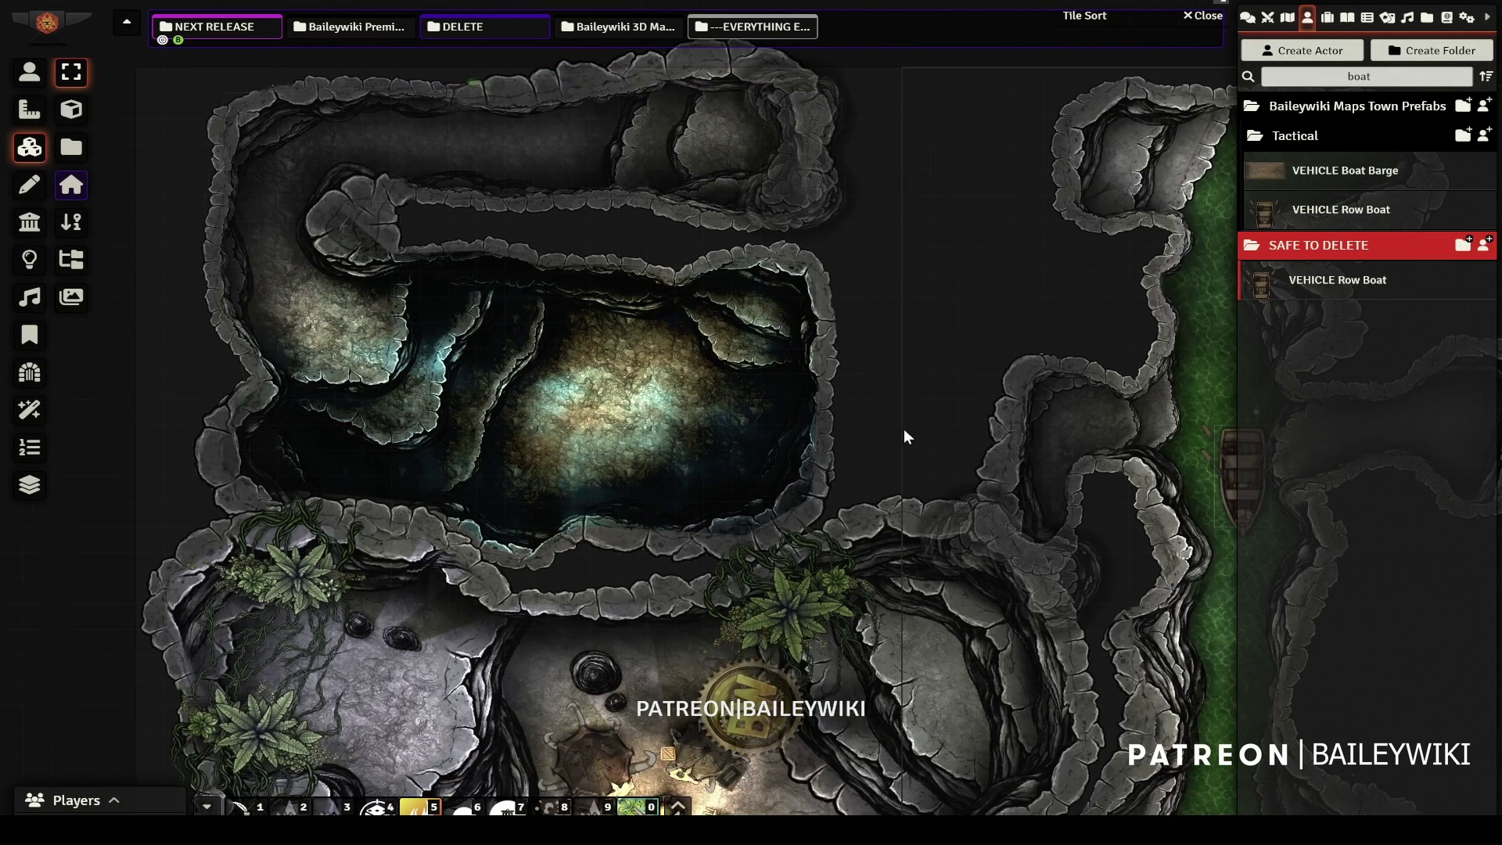
- Search the actors for "cave" and place the Cave Tile Set - Mushrooms Colorable prefab just outside the northwestern room's northeast corner
double_click(1378, 75)
text(cave)
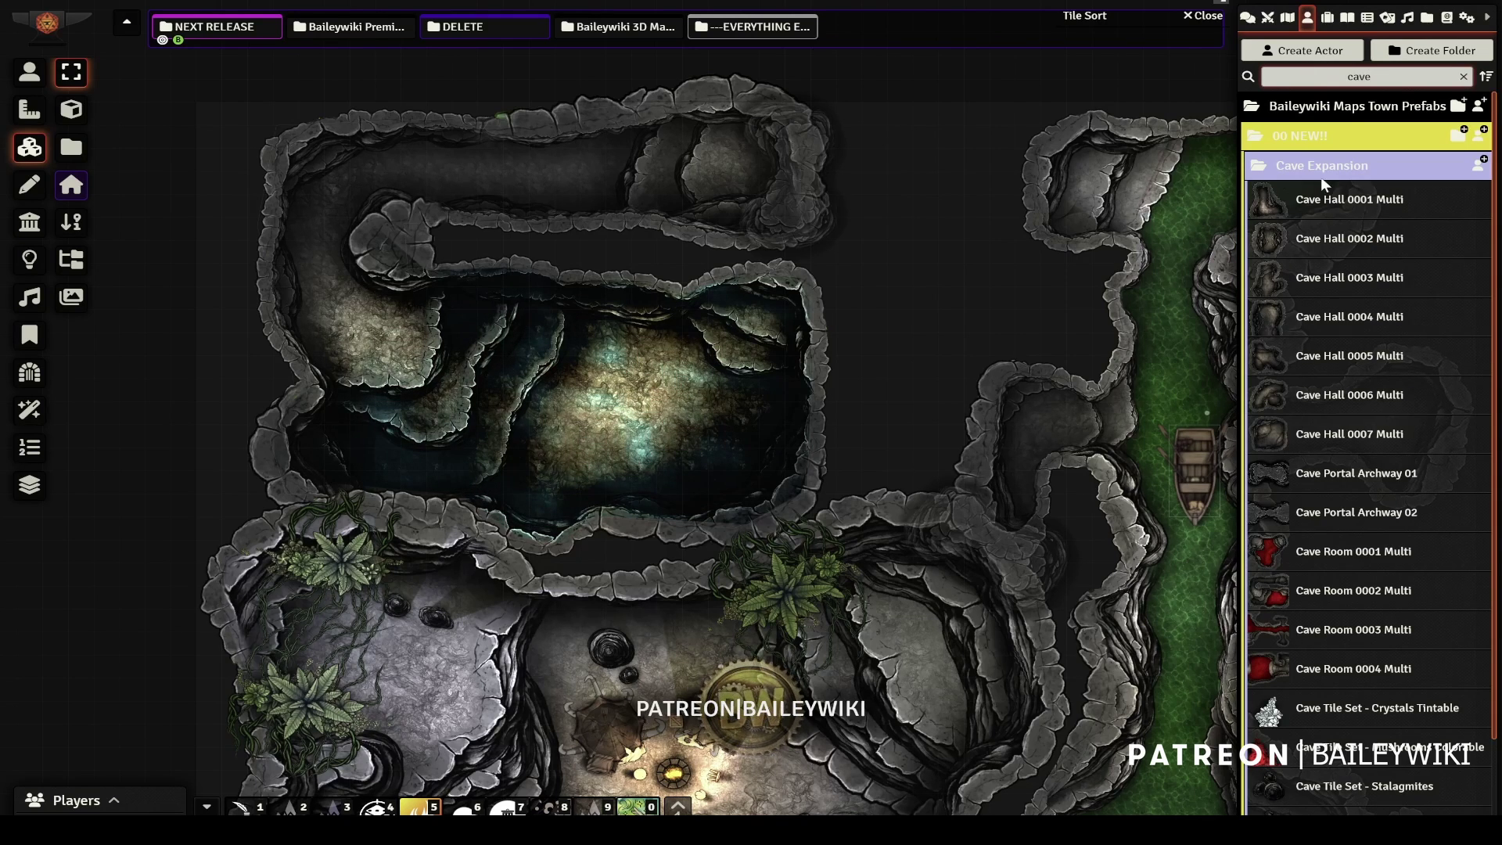
scroll(1325, 565, down, 3)
drag(1365, 635, 911, 187)
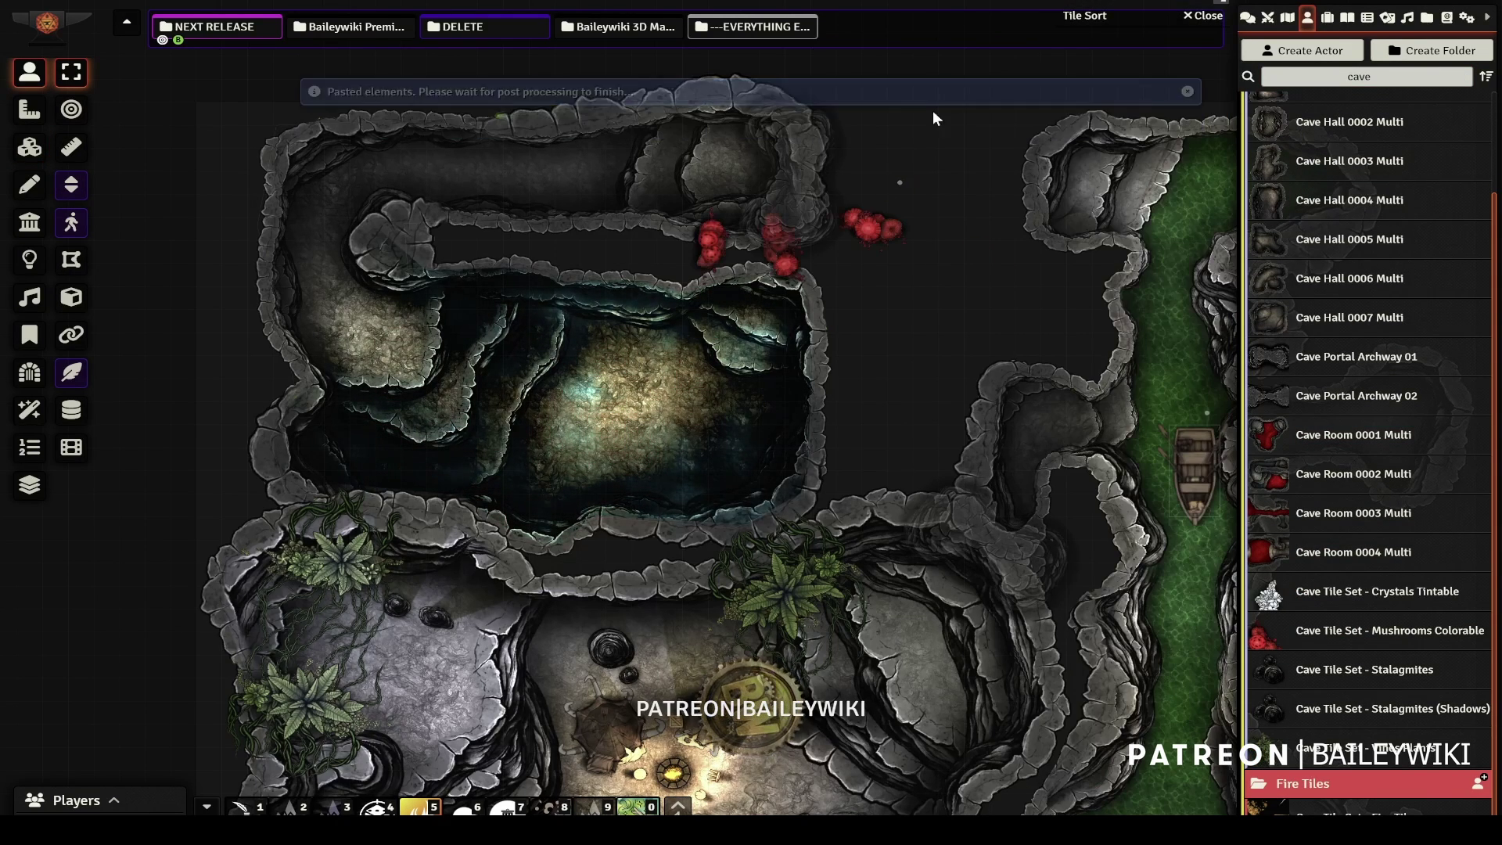
- Detach the three mushroom tiles from their cave props token
click(71, 336)
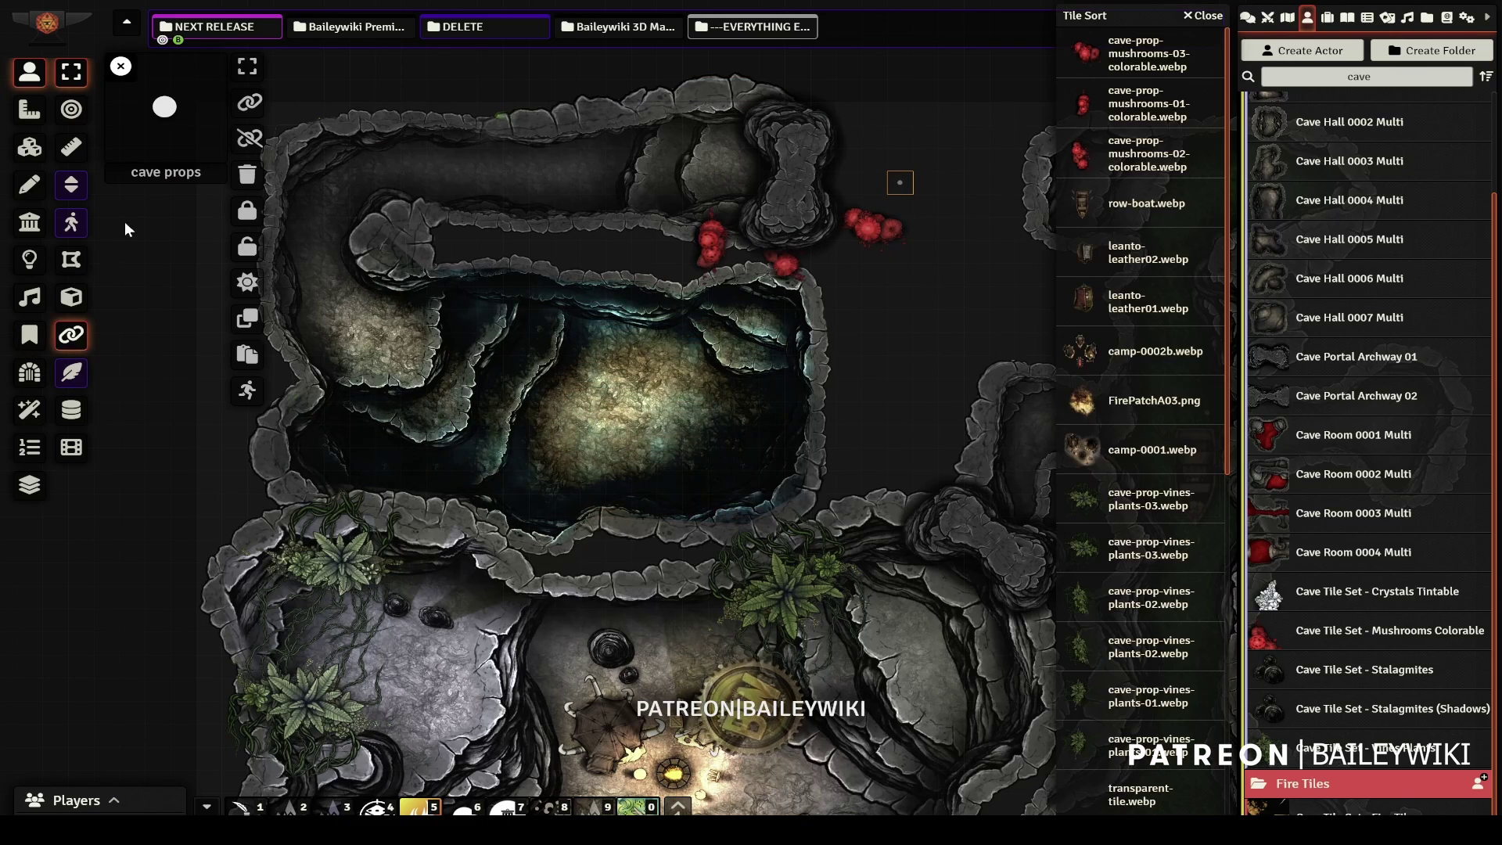
click(246, 177)
click(120, 66)
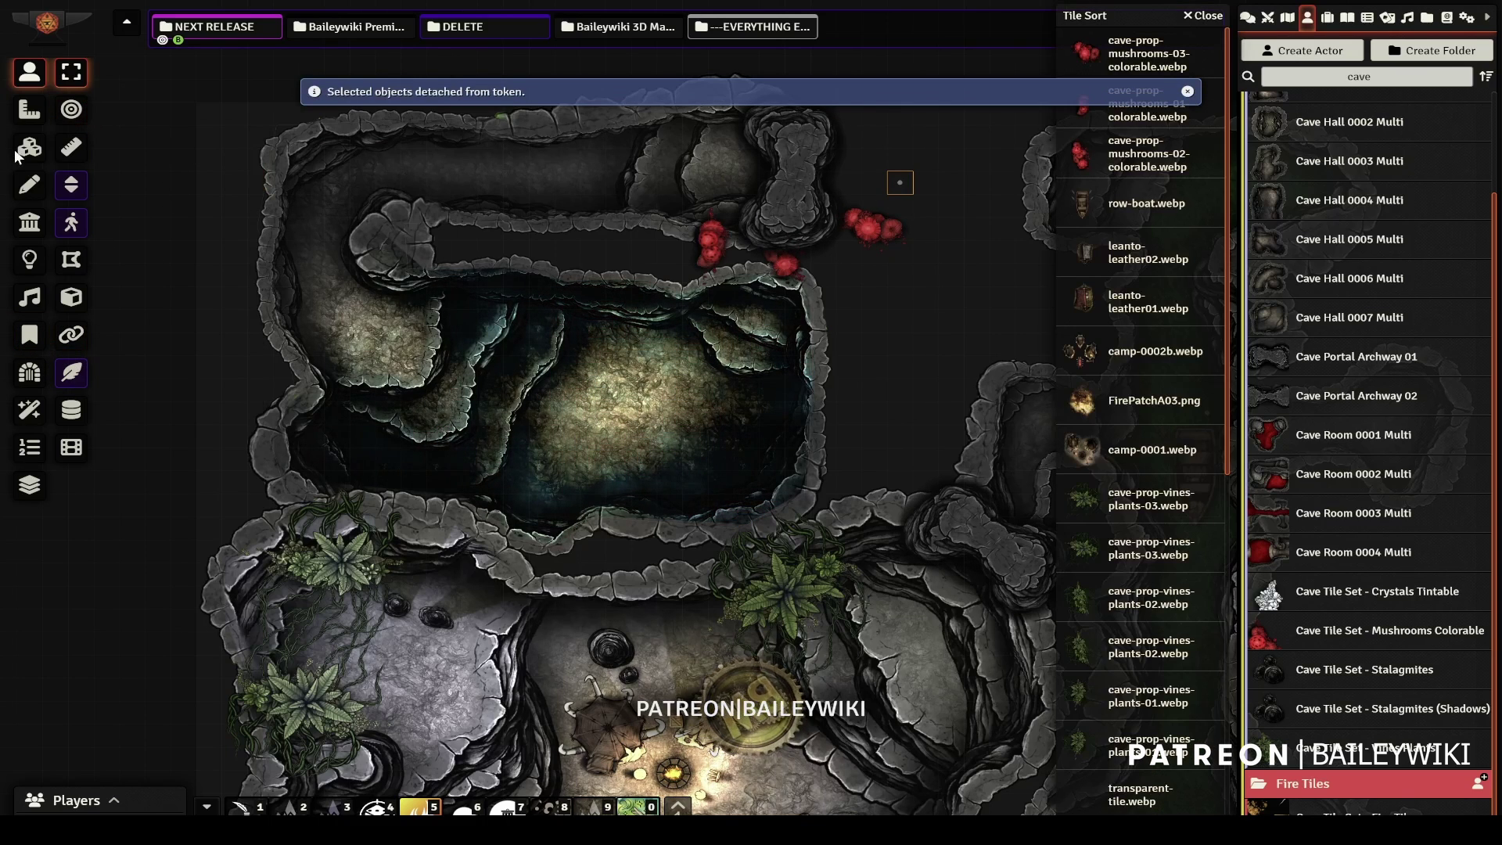
- Move the easternmost mushroom cluster against the north wall inside the northwestern cave room
scroll(871, 161, up, 3)
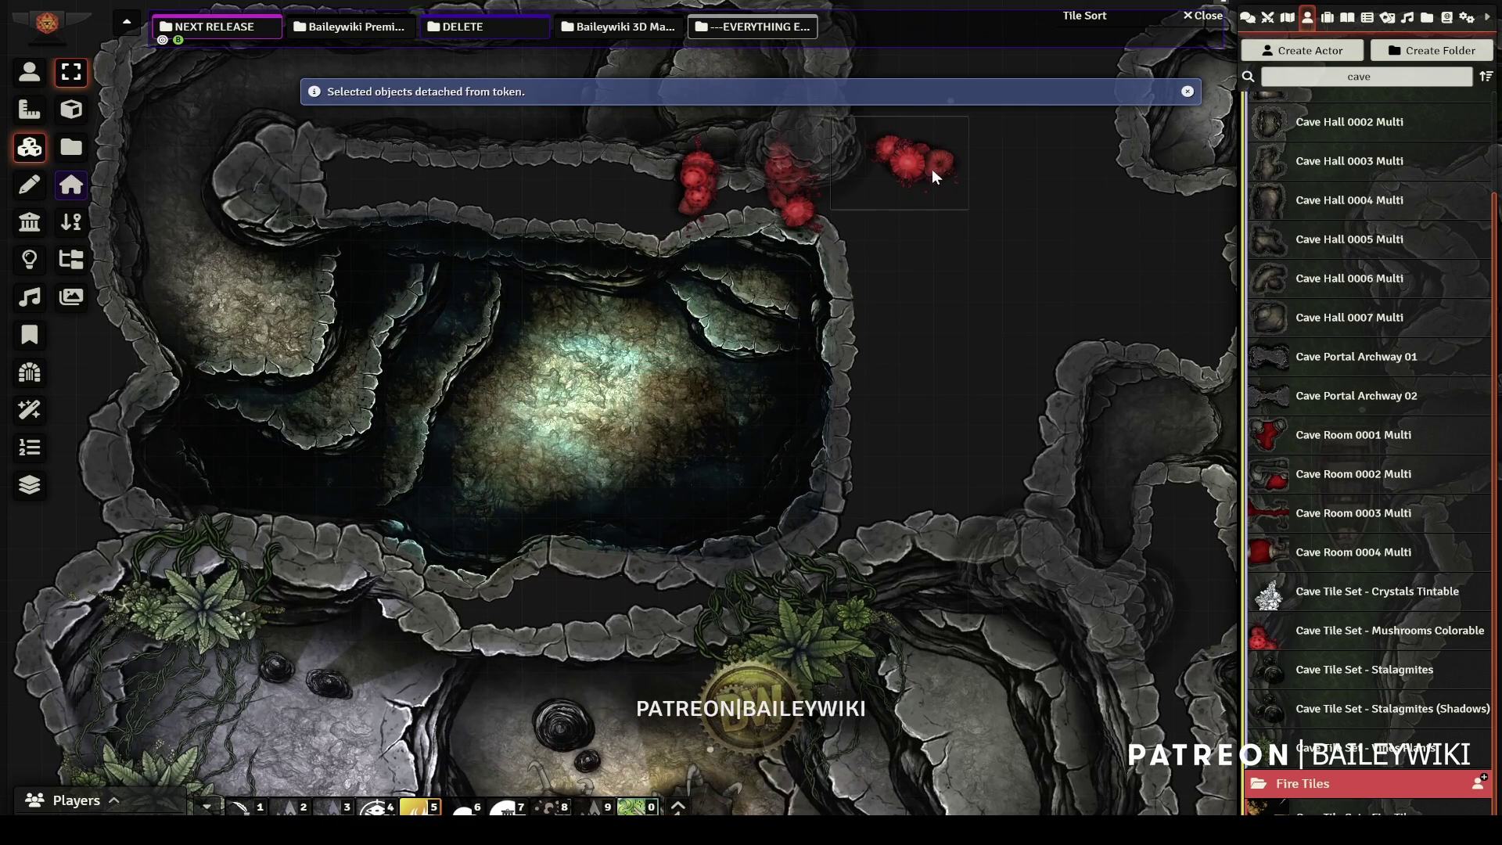
click(933, 167)
drag(762, 309, 566, 287)
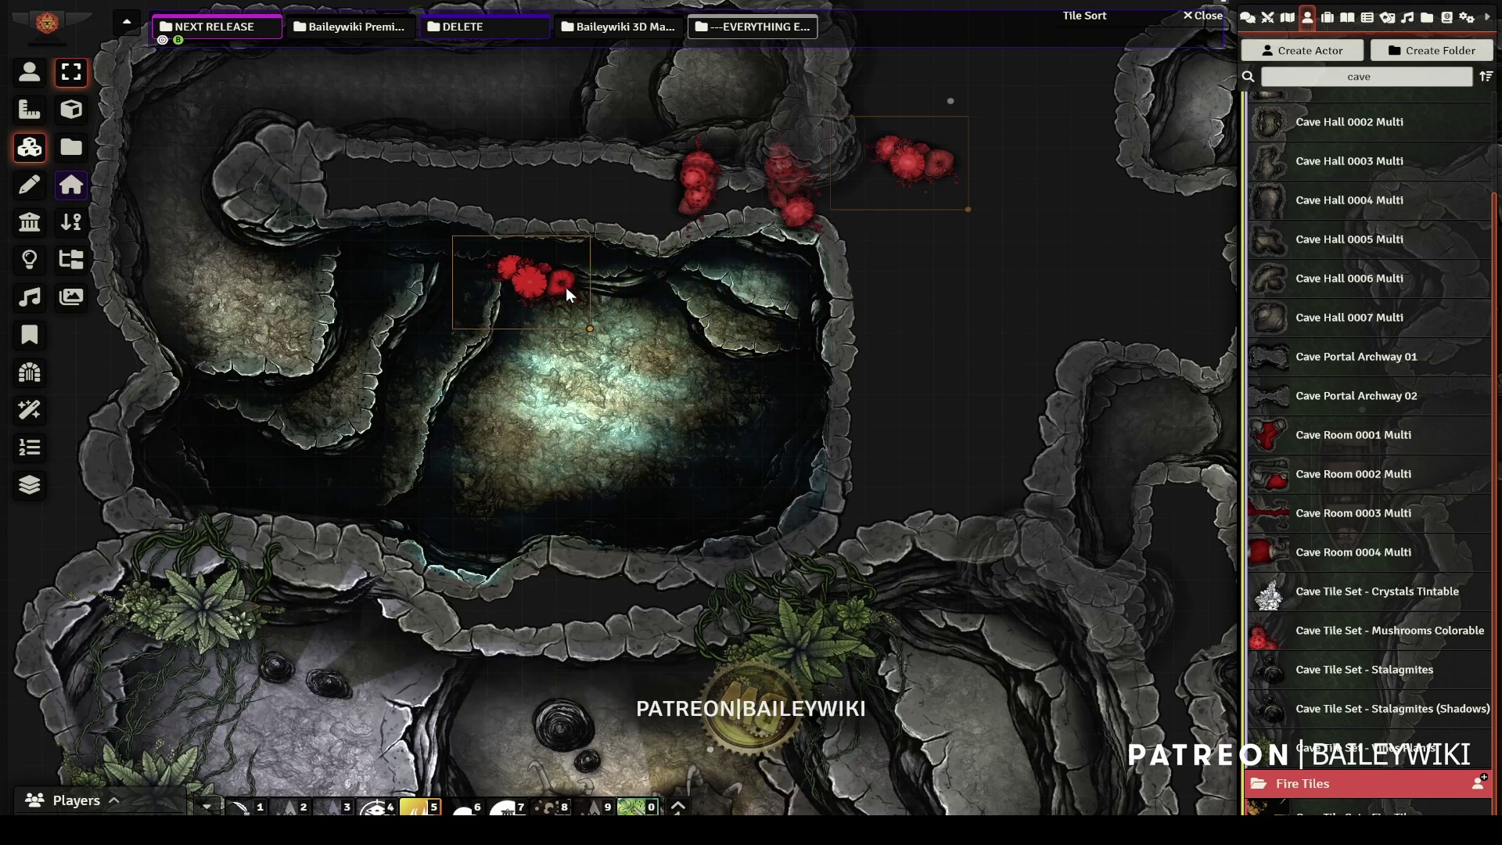
- Move the westernmost mushroom cluster to the room's southwestern rock ledge and rotate it to run diagonally along the ledge
click(699, 167)
drag(699, 167, 411, 483)
scroll(411, 485, up, 2)
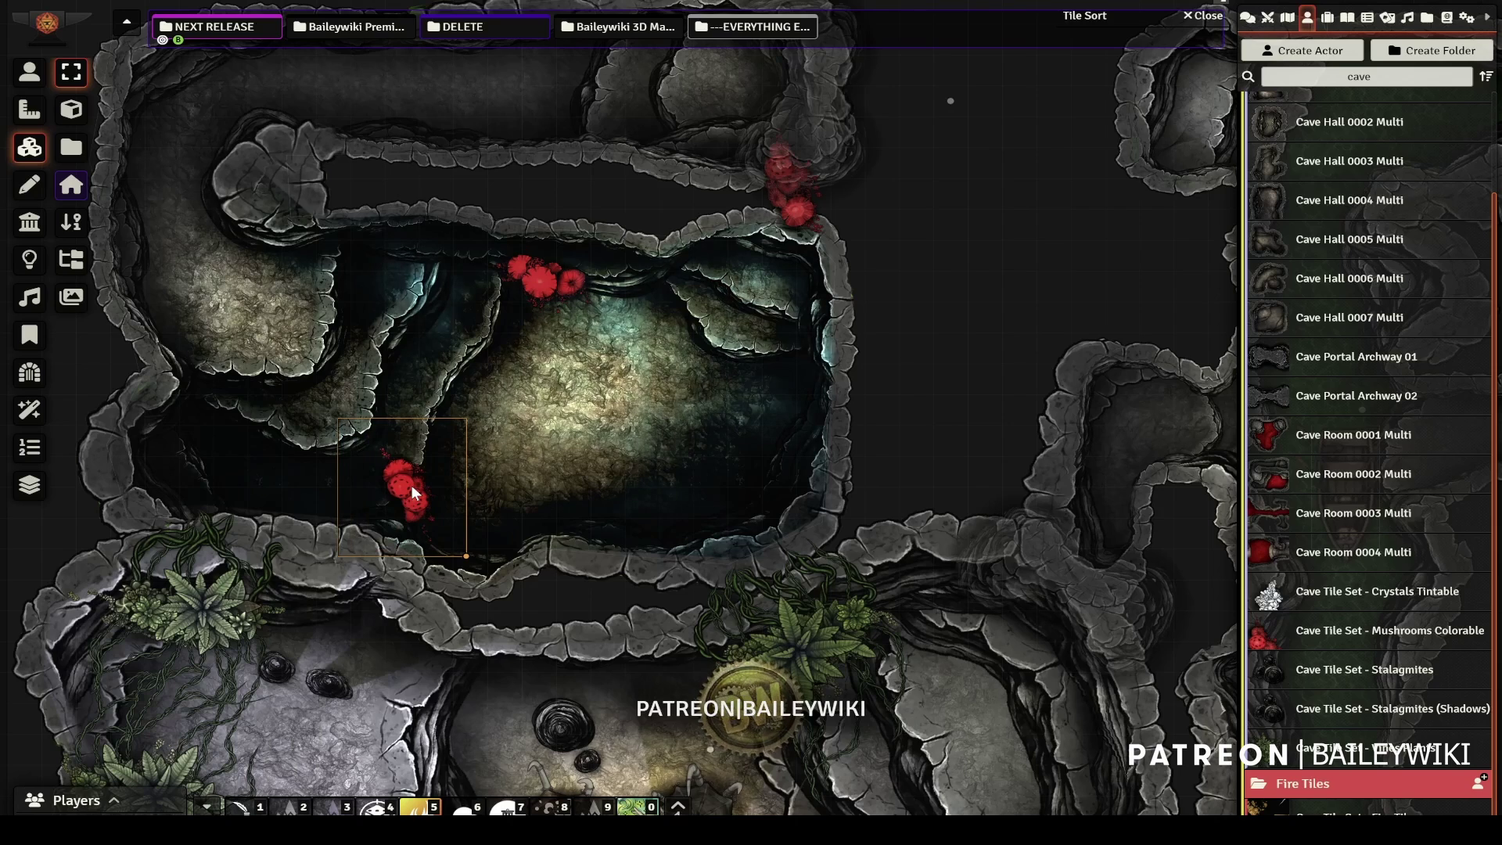
scroll(411, 486, down, 3)
scroll(412, 485, down, 2)
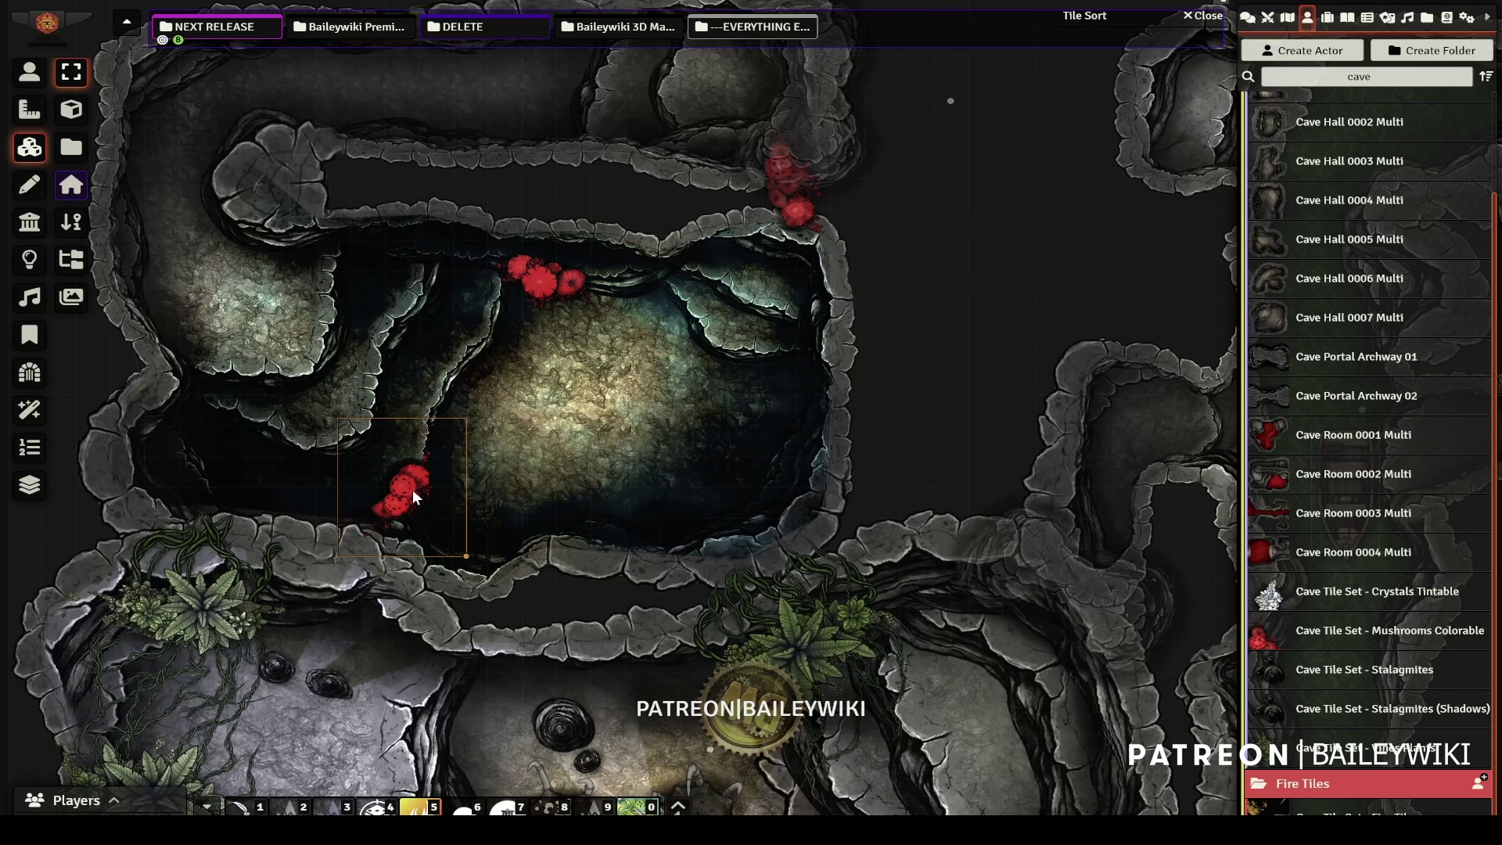
drag(412, 490, 420, 486)
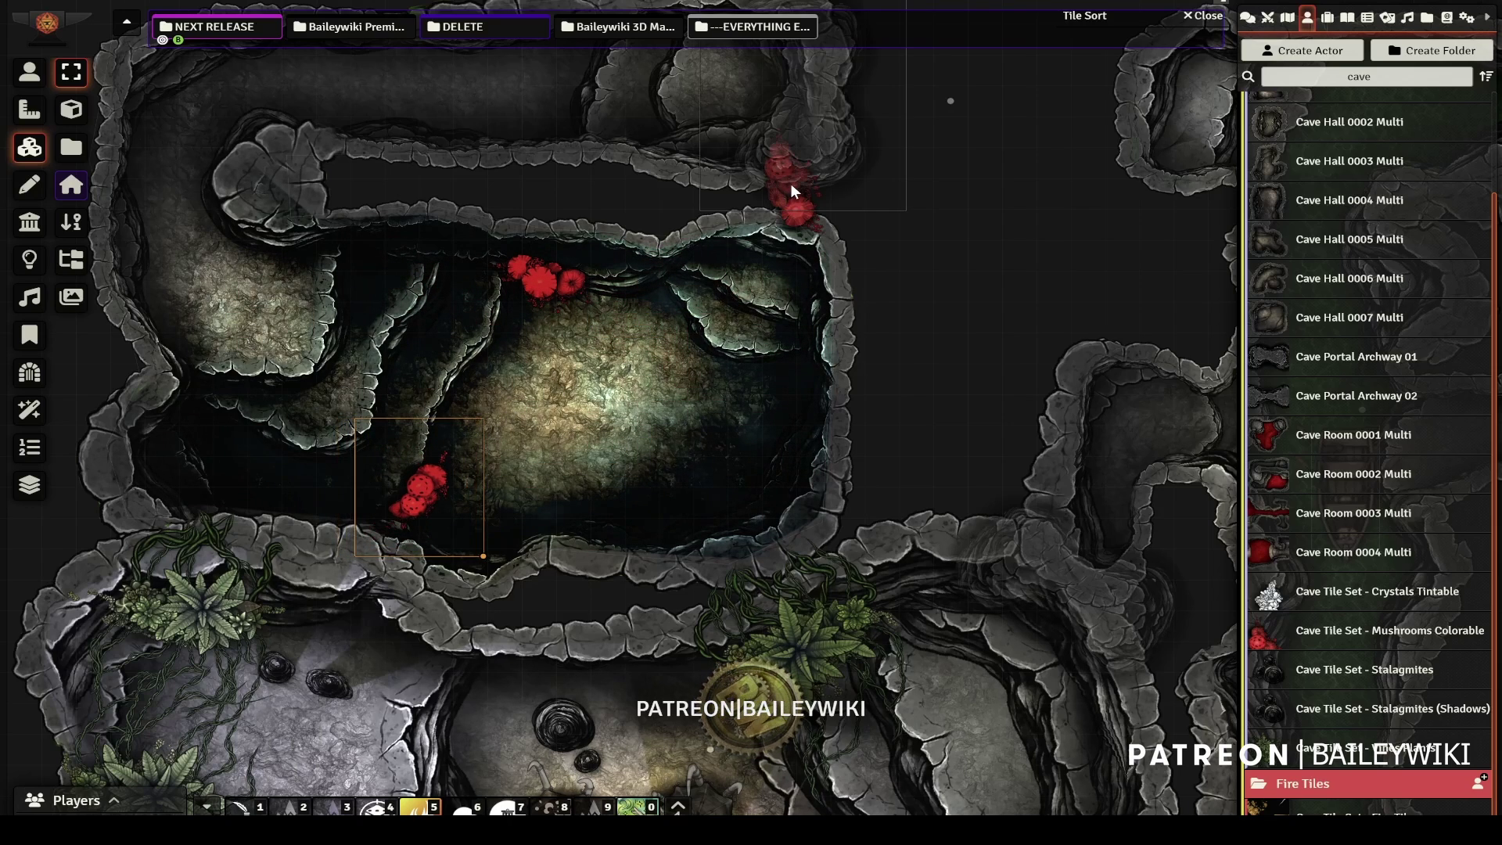
- Move the remaining mushroom cluster to the room's east wall and rotate it to follow the wall
drag(790, 223, 793, 434)
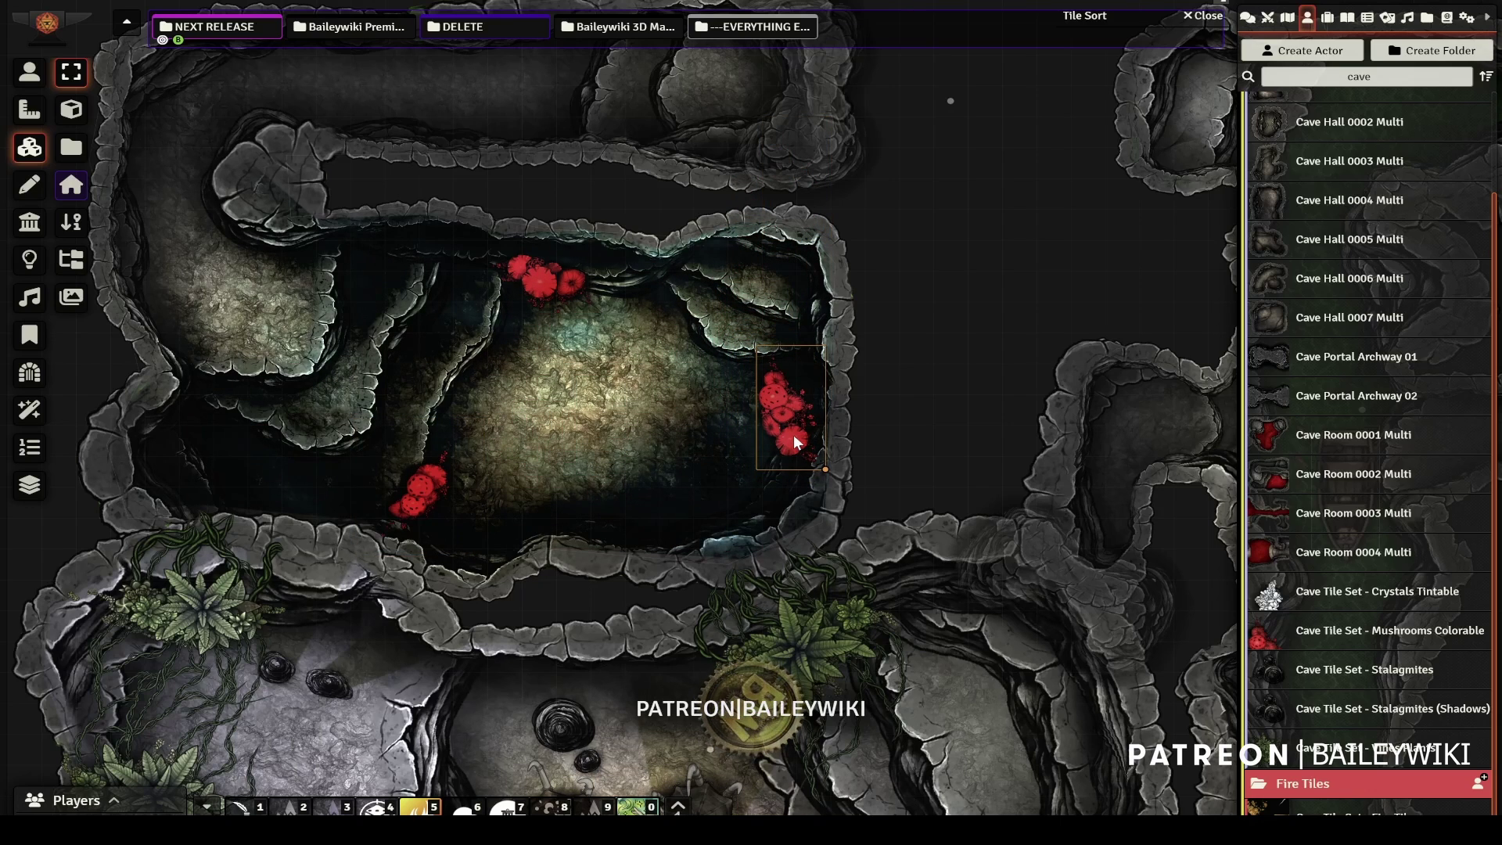
scroll(793, 422, down, 1)
scroll(788, 405, down, 1)
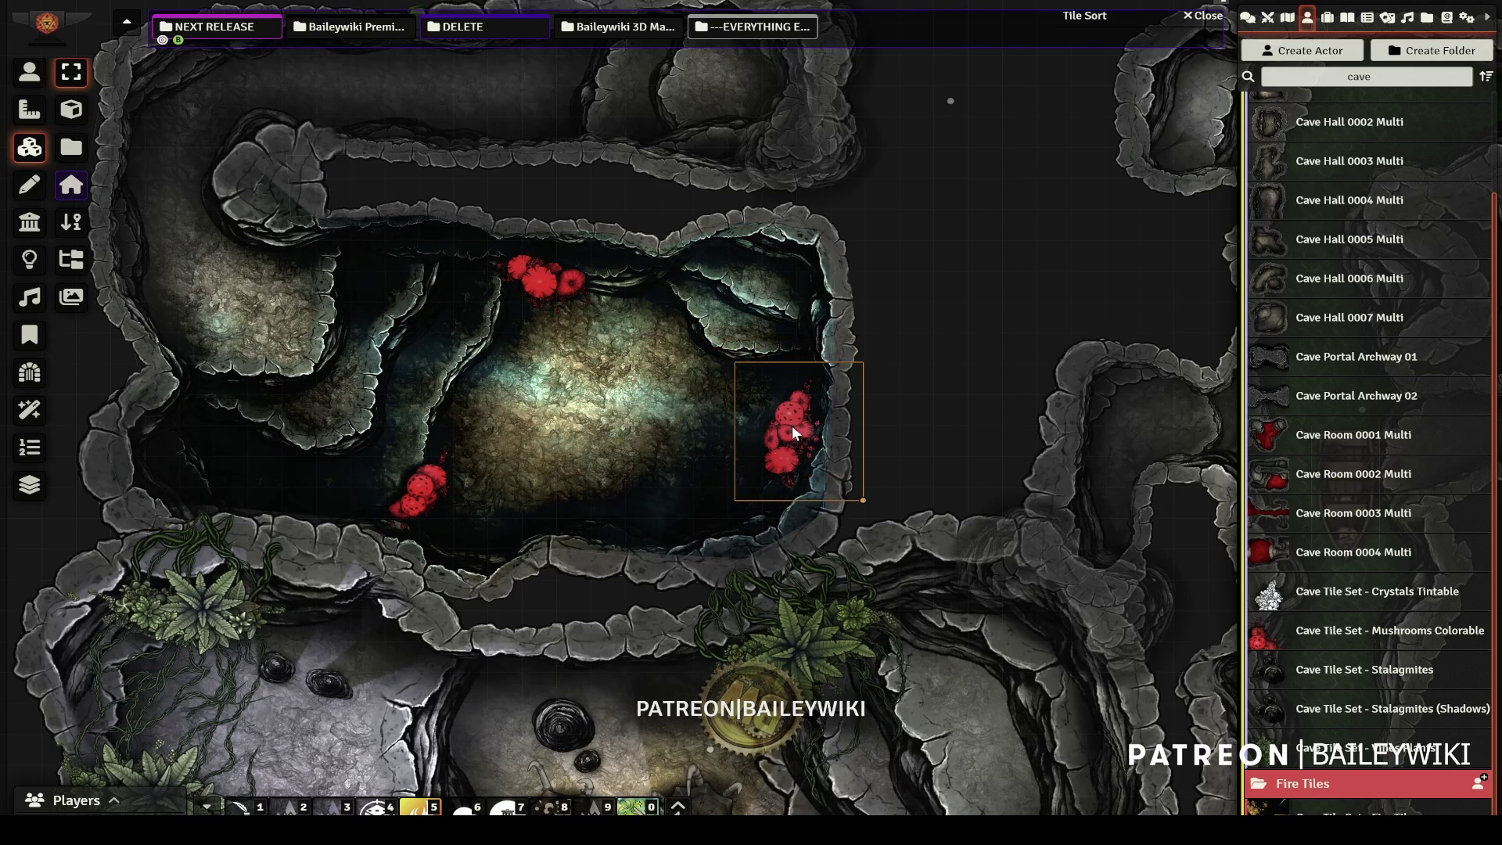
- Select all three mushroom clusters and apply a Dungeondraft Tint of cyan, #08c1c4
shift+click(434, 478)
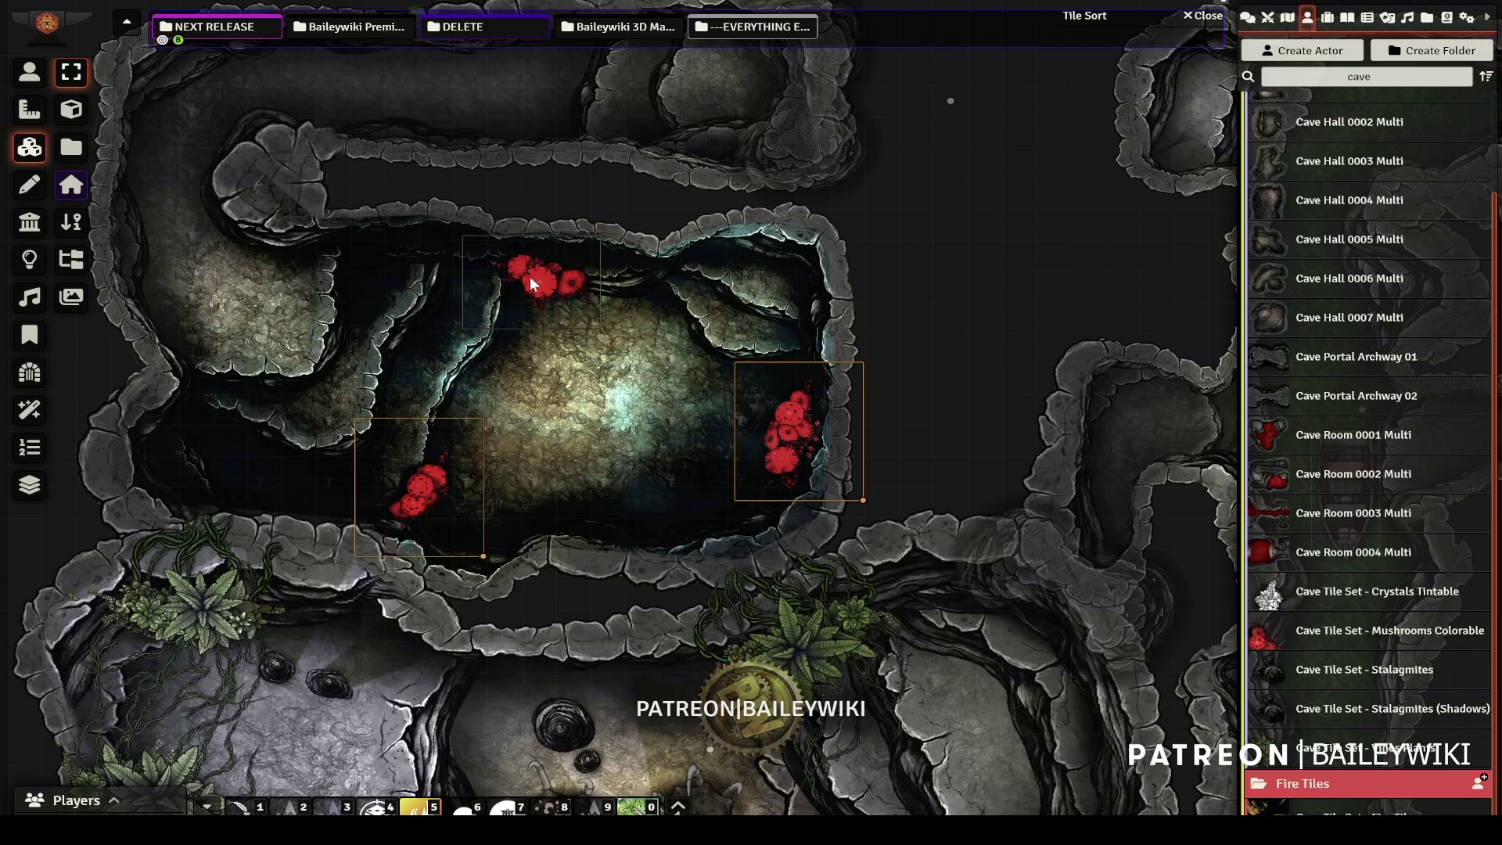
shift+click(528, 276)
key(0)
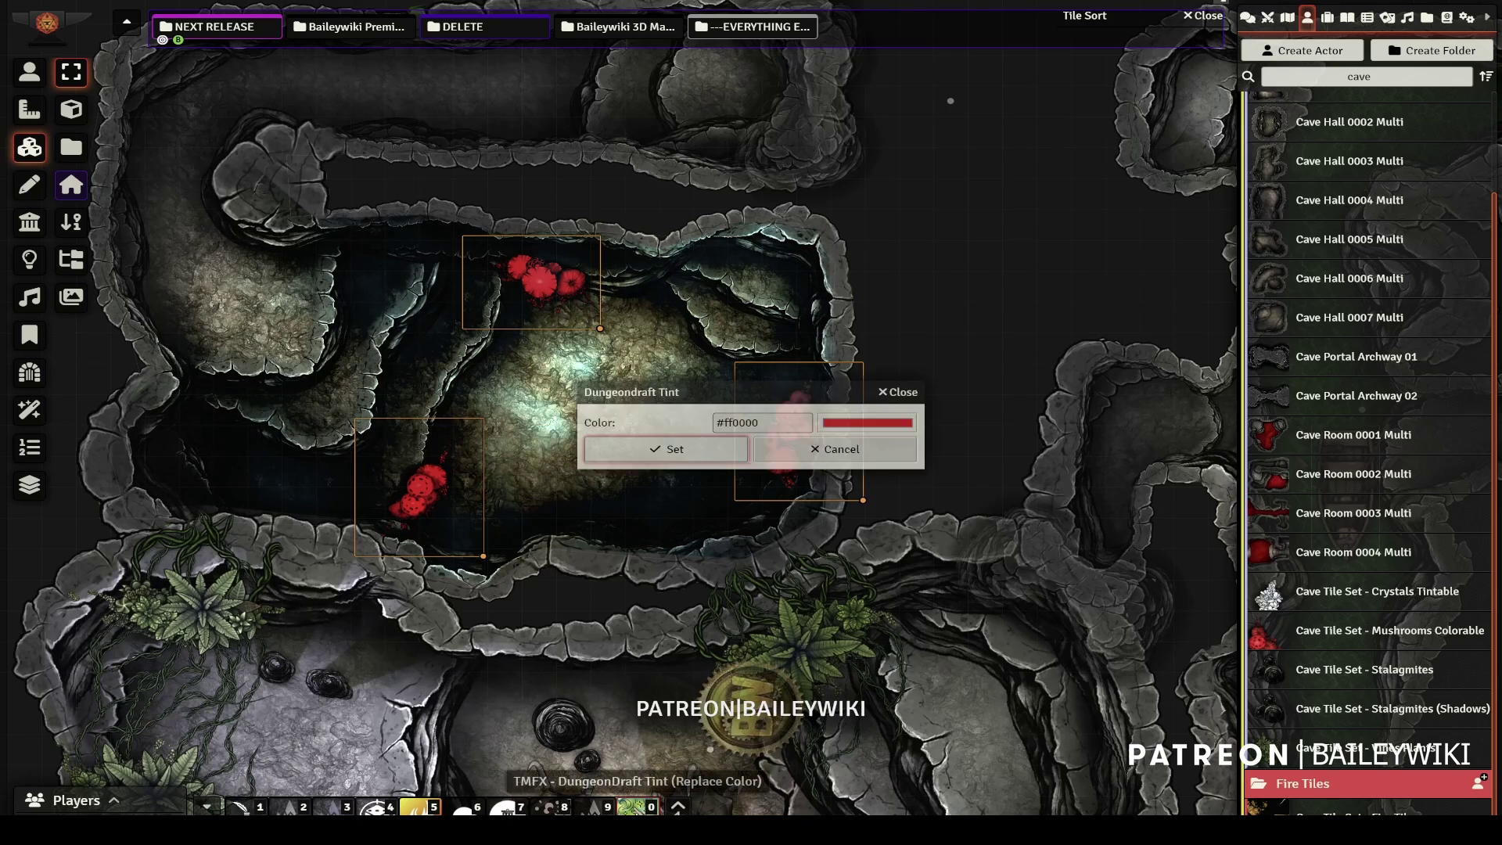
click(878, 424)
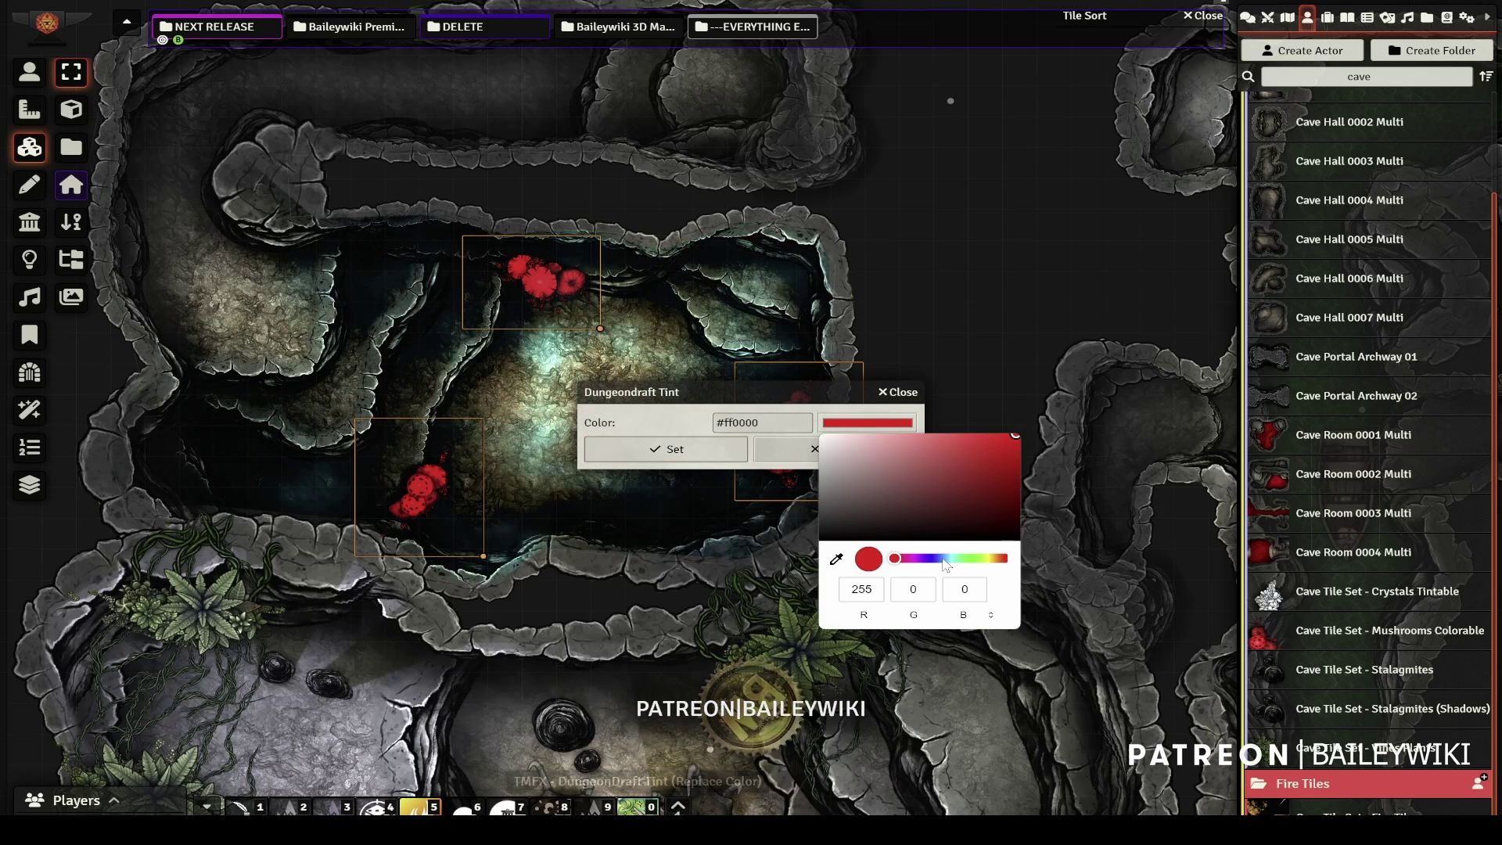
click(946, 559)
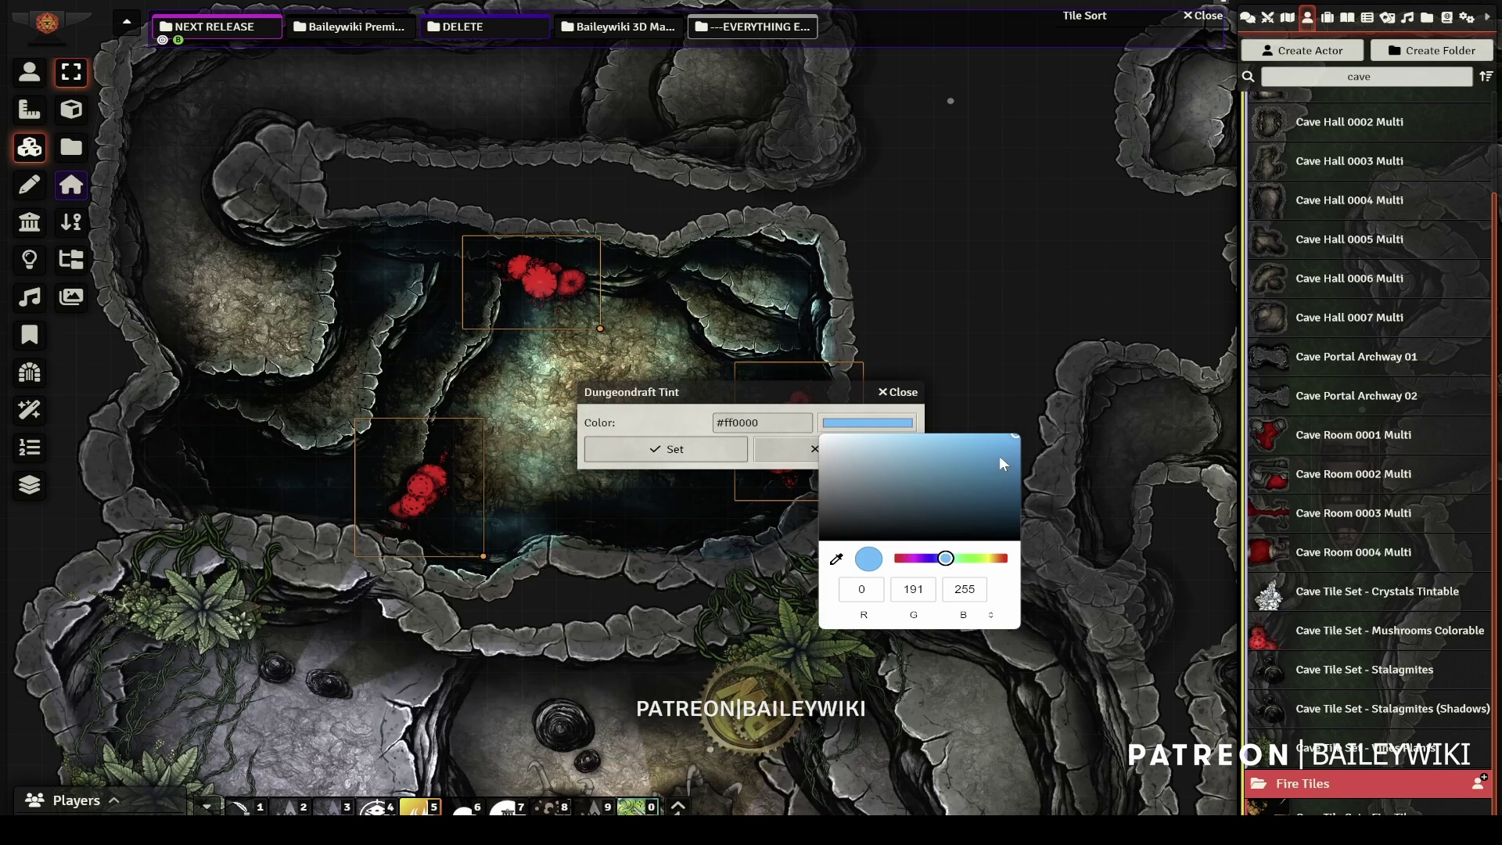
click(950, 559)
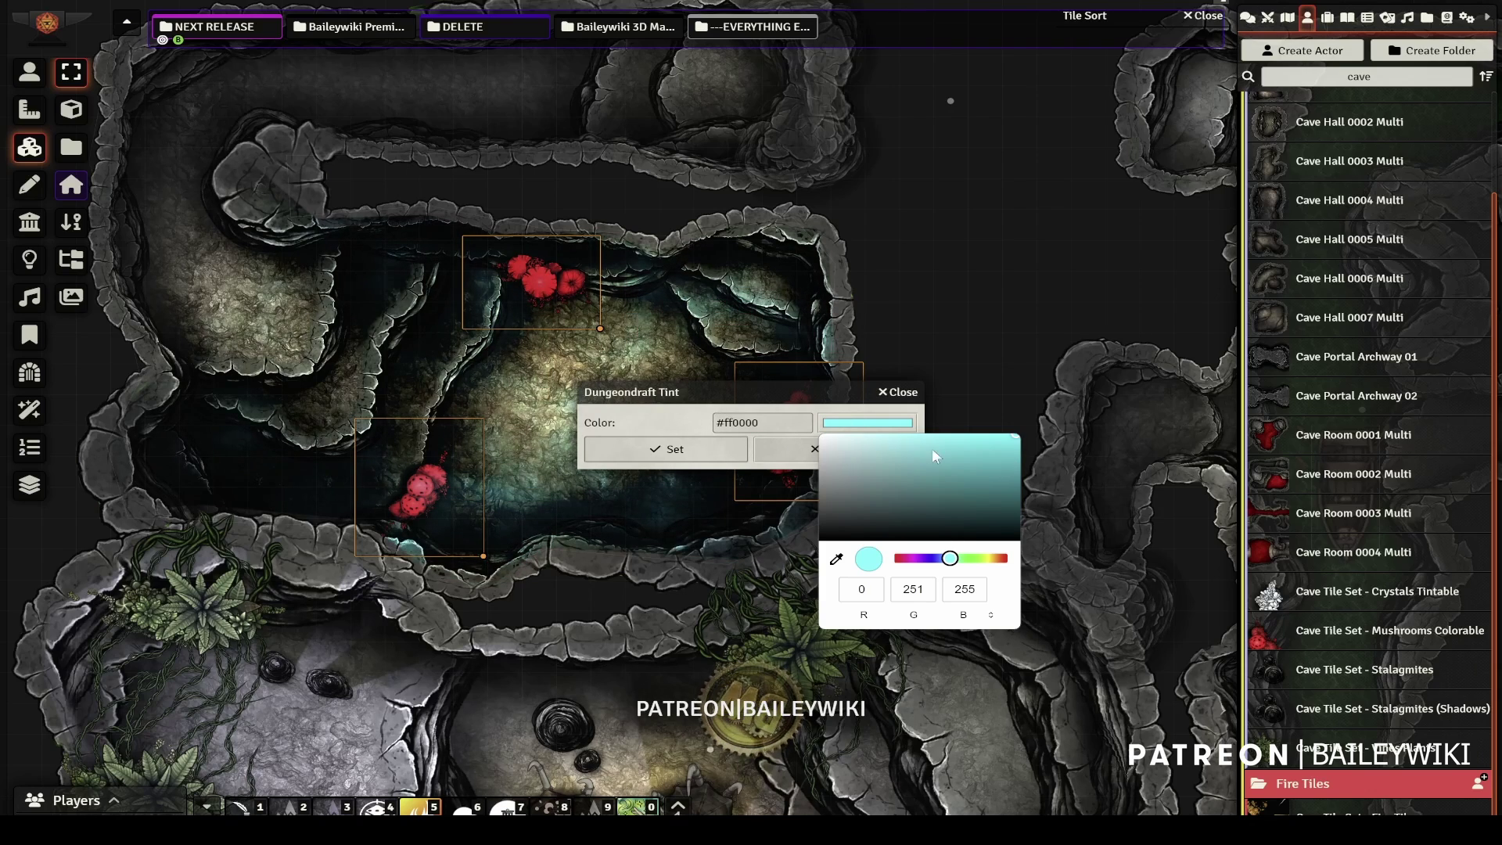
click(1012, 458)
click(683, 450)
click(685, 450)
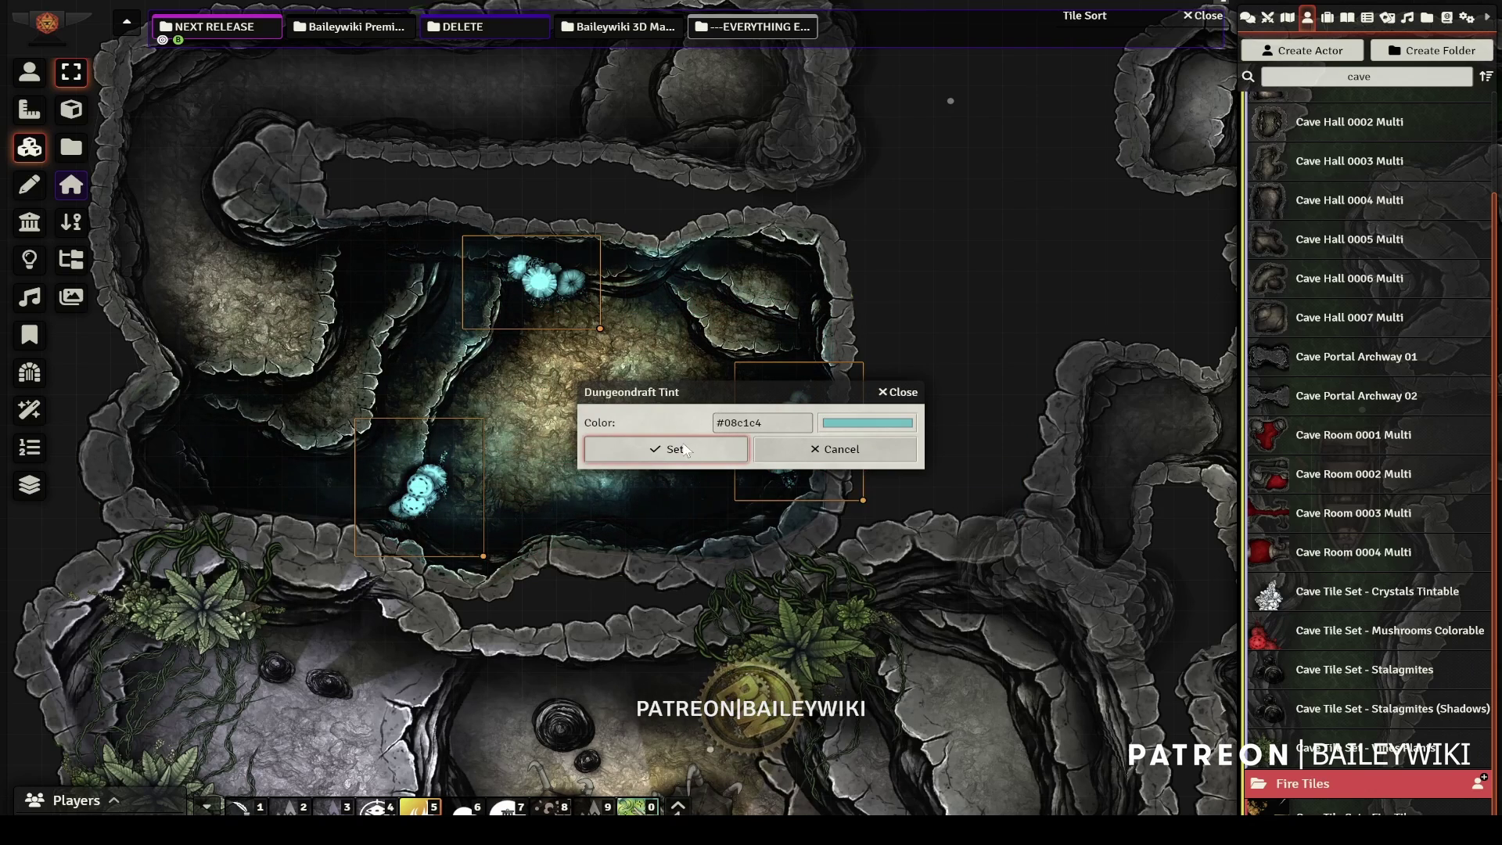
- Close the tile order list and review the tinted mushrooms, the camp and the green river across the cave map
scroll(671, 406, up, 3)
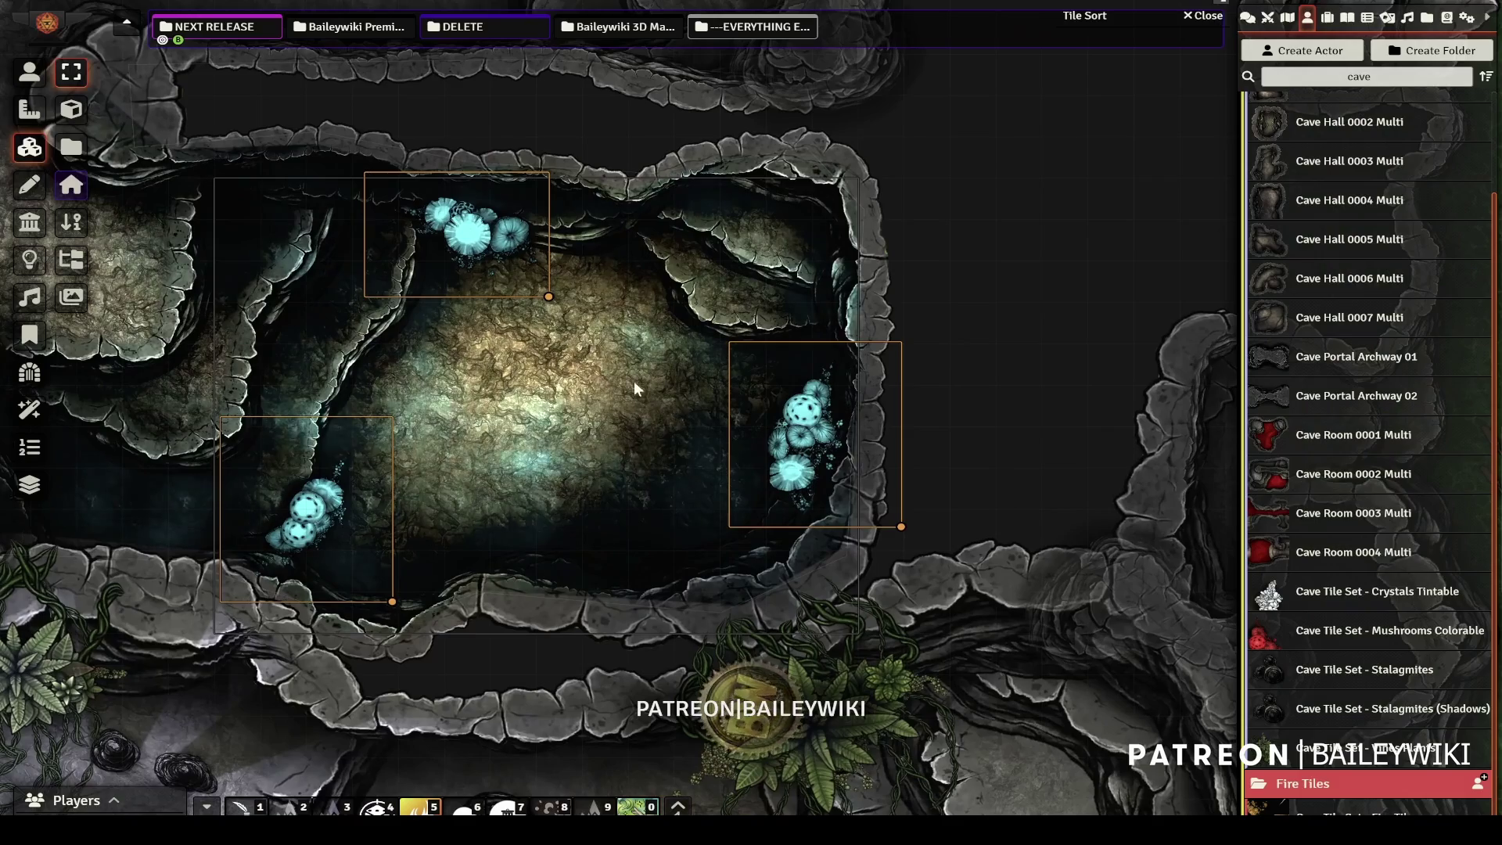
click(30, 72)
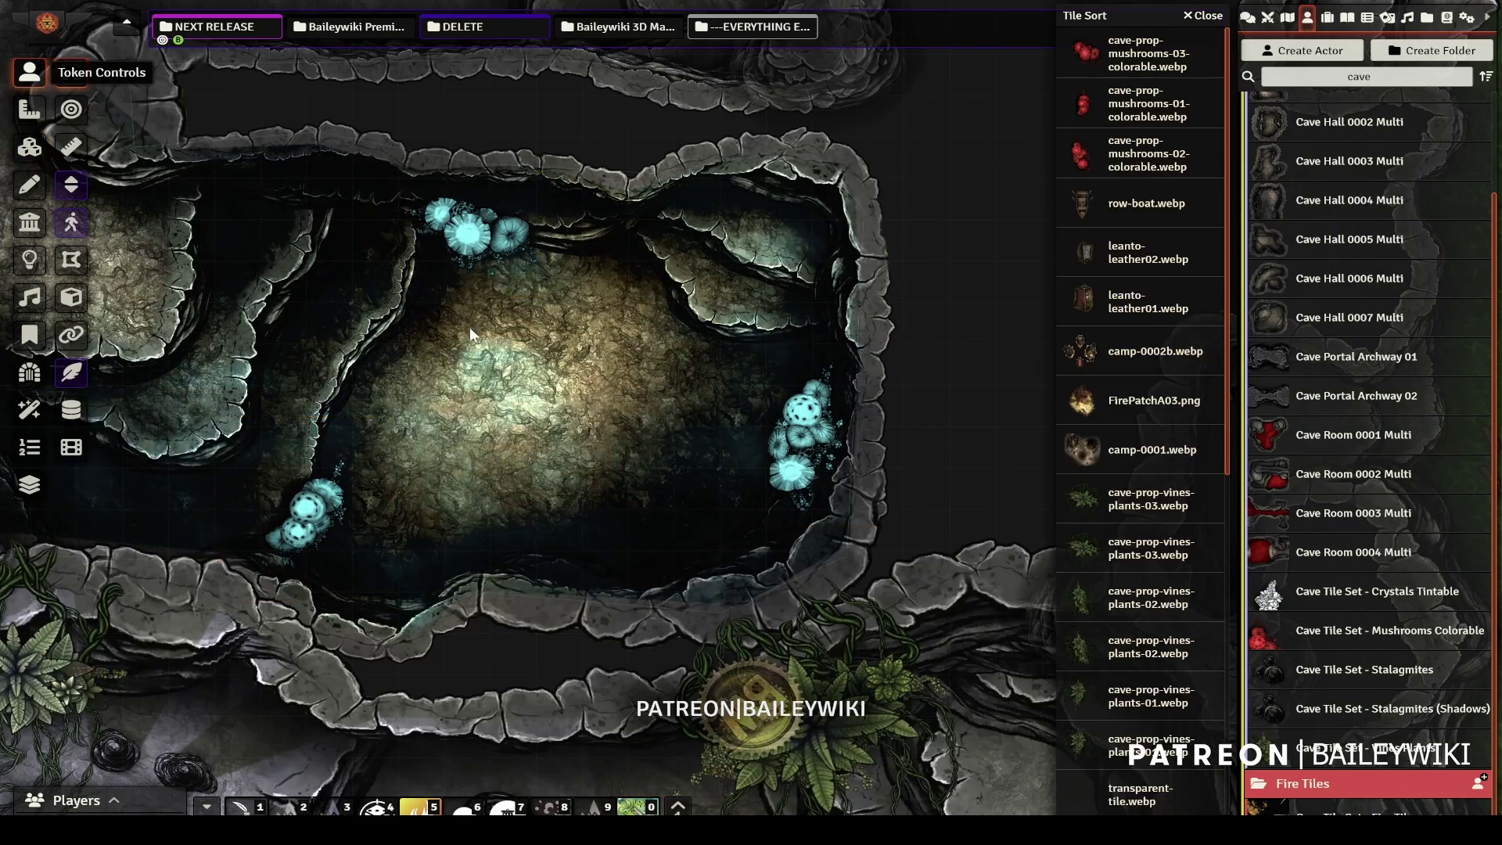
scroll(469, 327, down, 4)
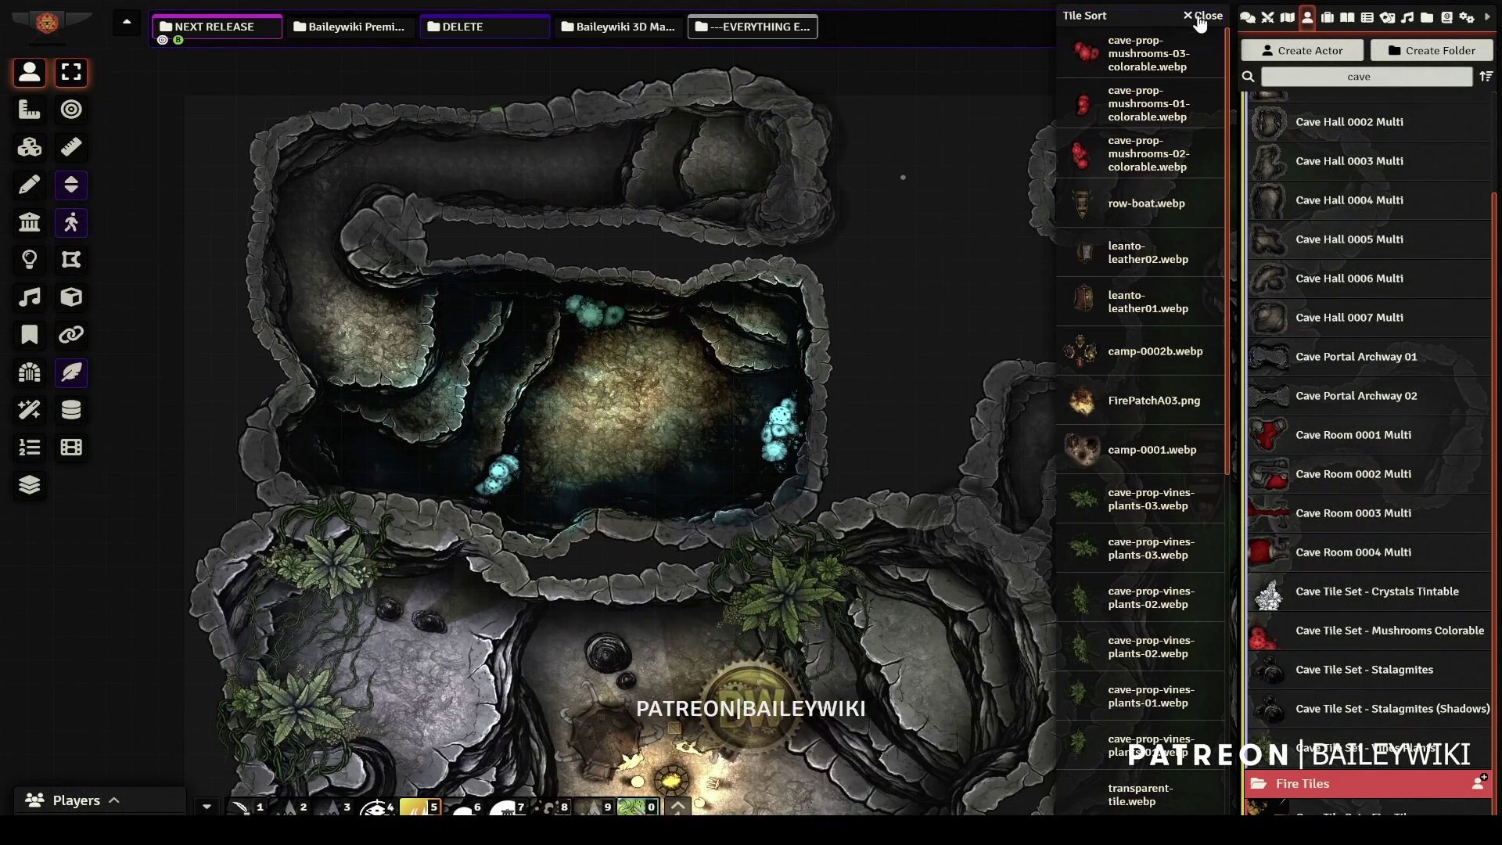
click(1203, 16)
drag(921, 564, 748, 241)
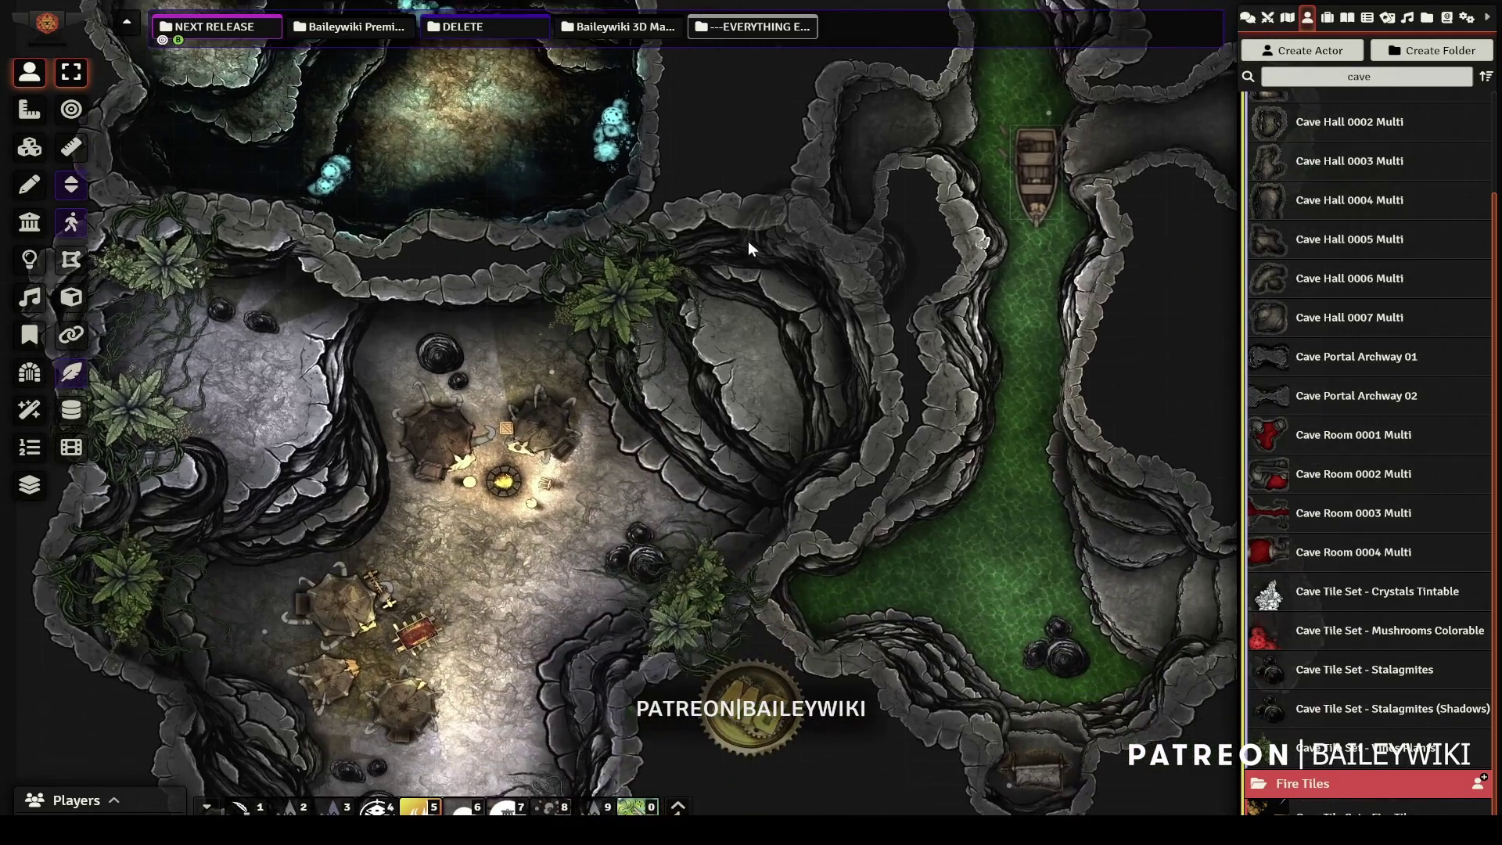
key(Down)
key(Right)
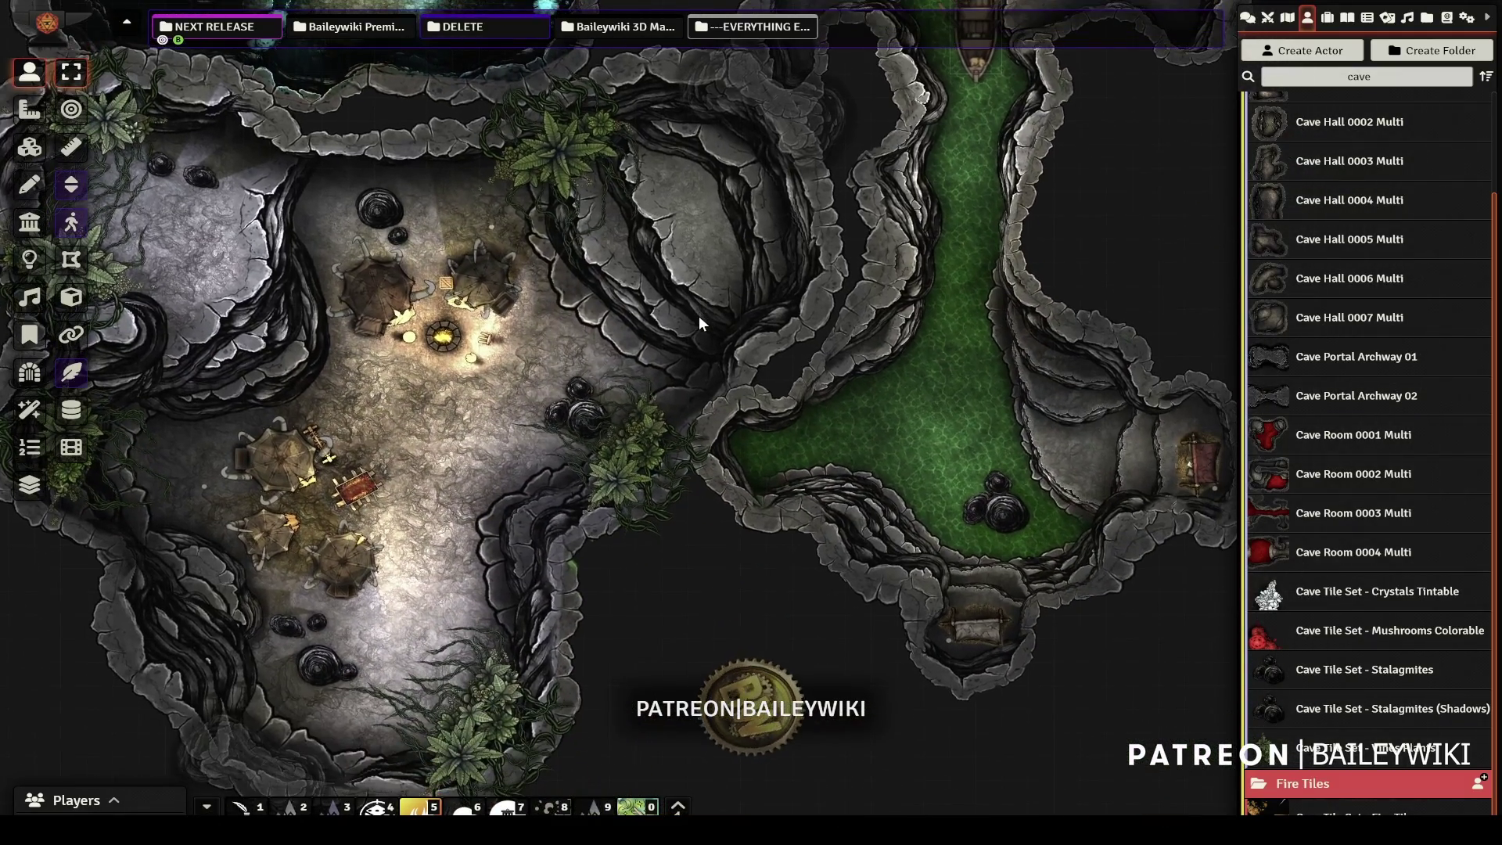
scroll(749, 310, down, 5)
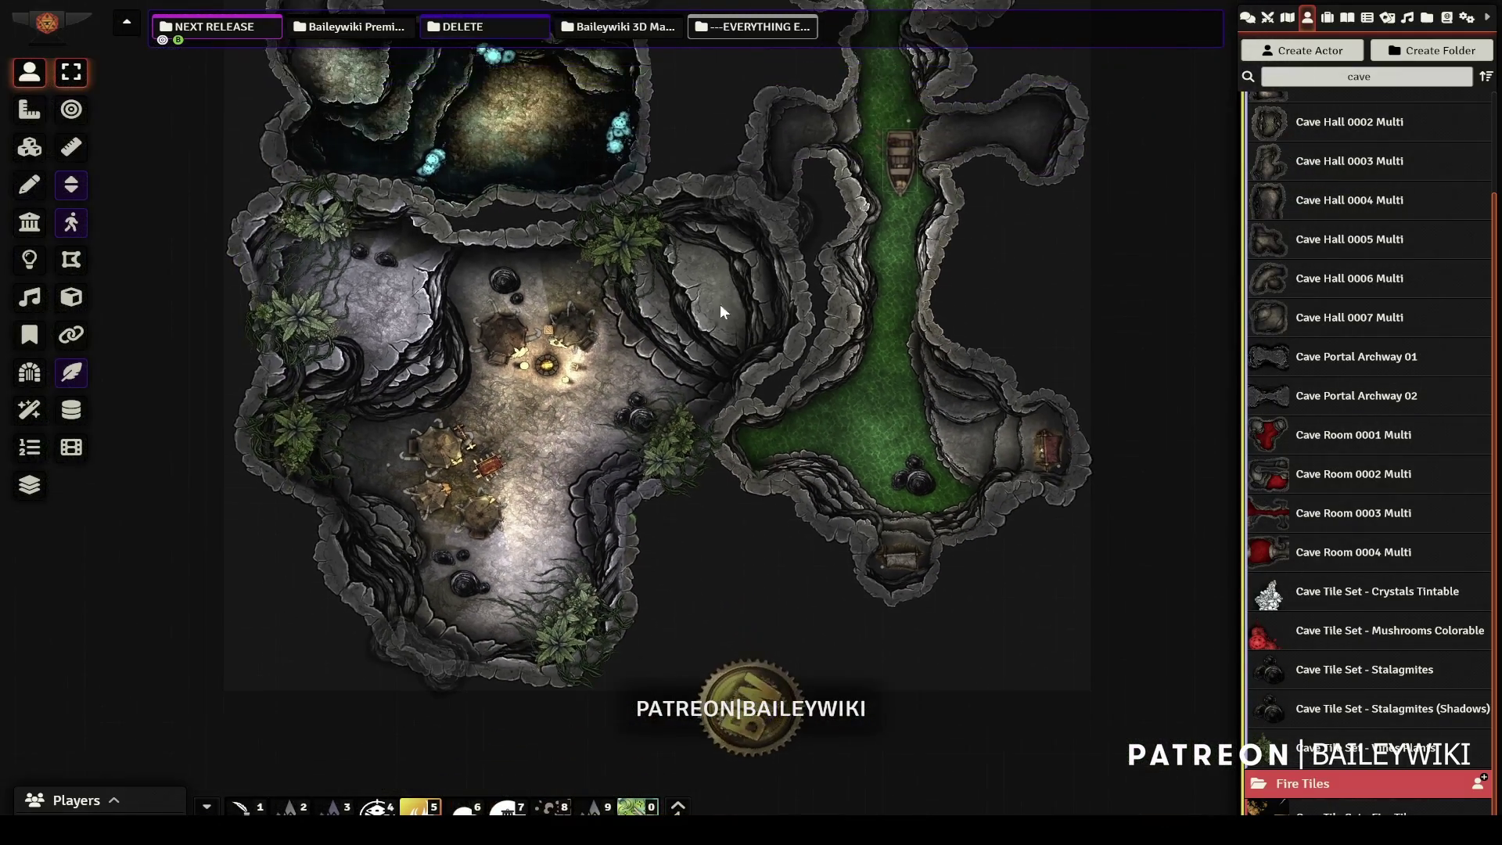
- Place the "test with vision" token southeast of the campfire and select it to preview its line of sight
scroll(554, 392, up, 5)
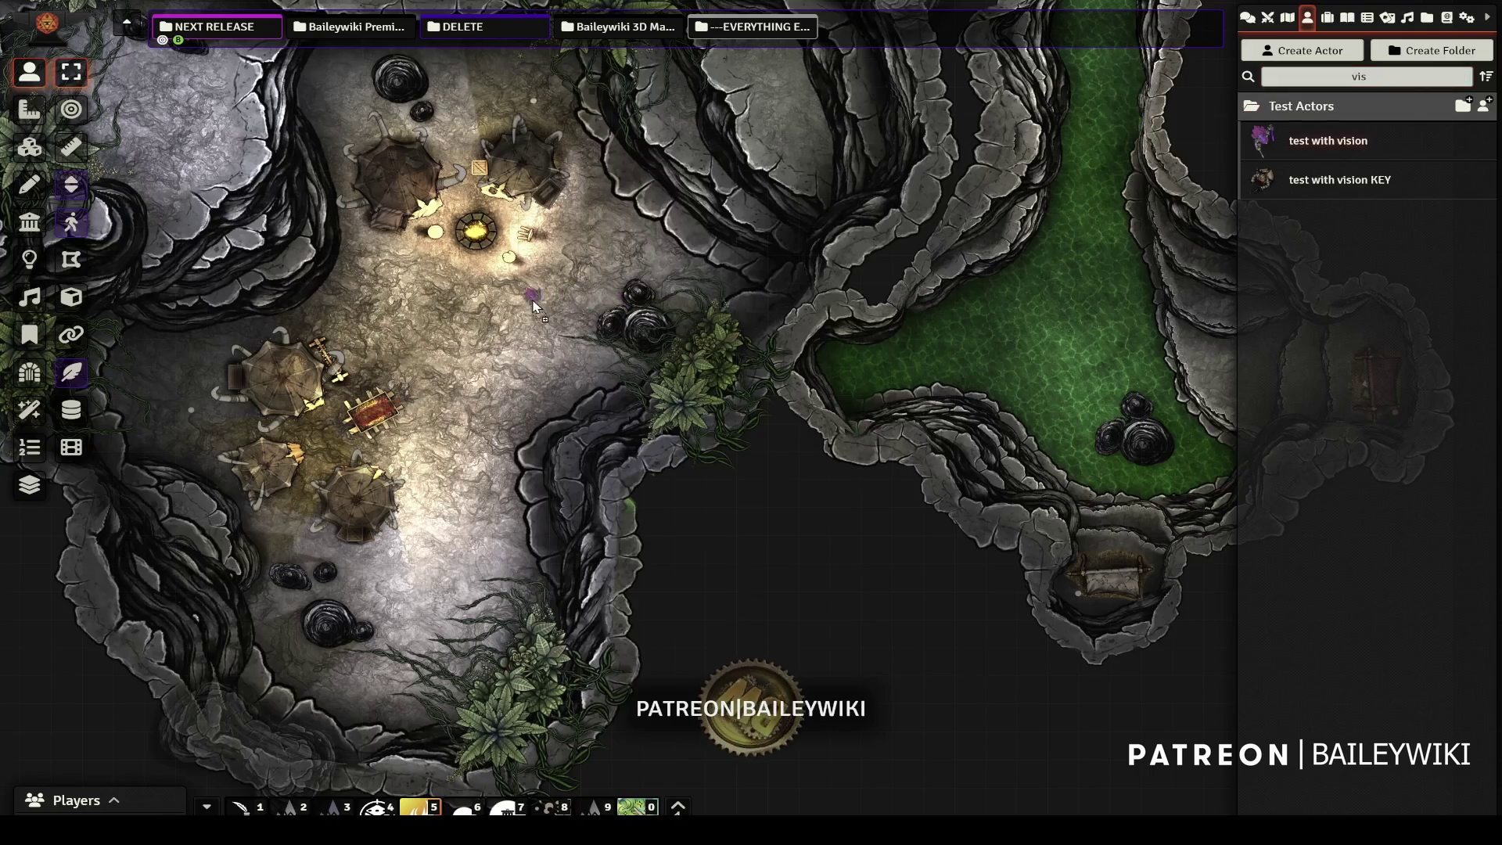
click(534, 298)
scroll(683, 359, up, 3)
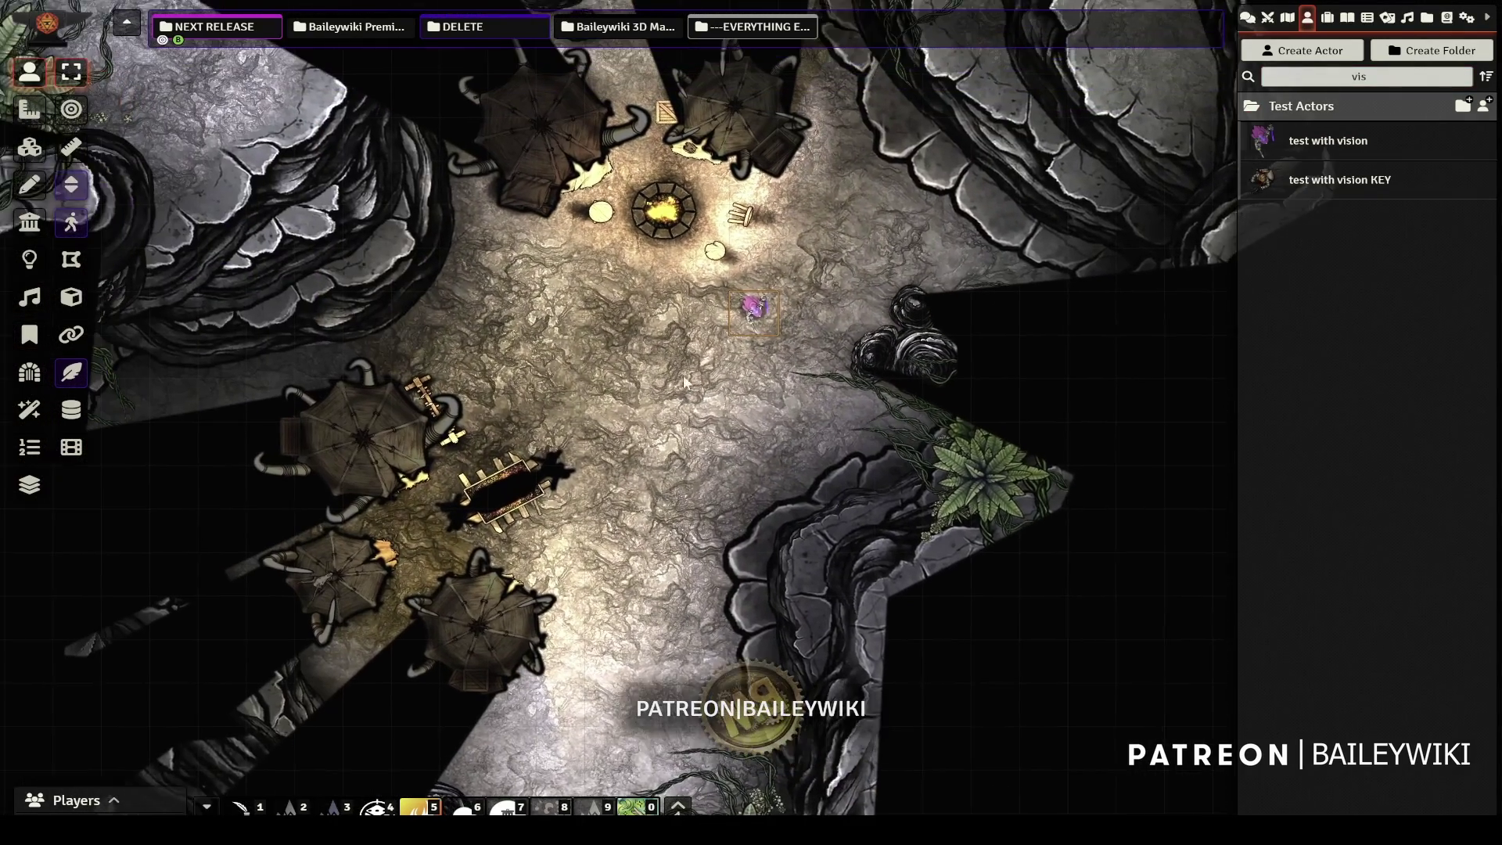
- Move the selected vision token northwest to the campfire's east side to check its line of sight around the tents
drag(683, 377, 702, 389)
key(Left)
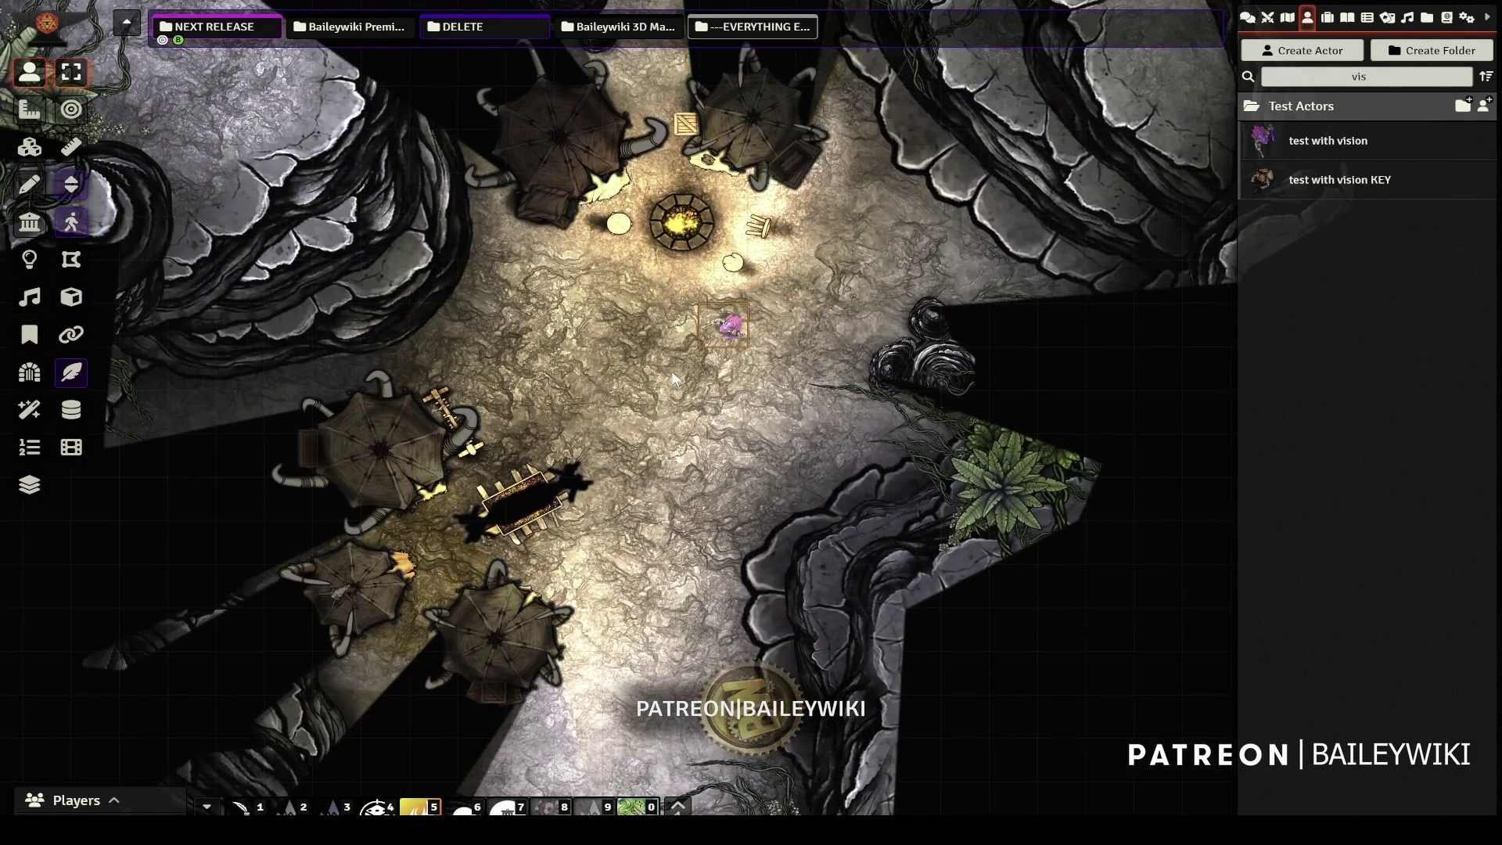
key(Up)
key(Up)
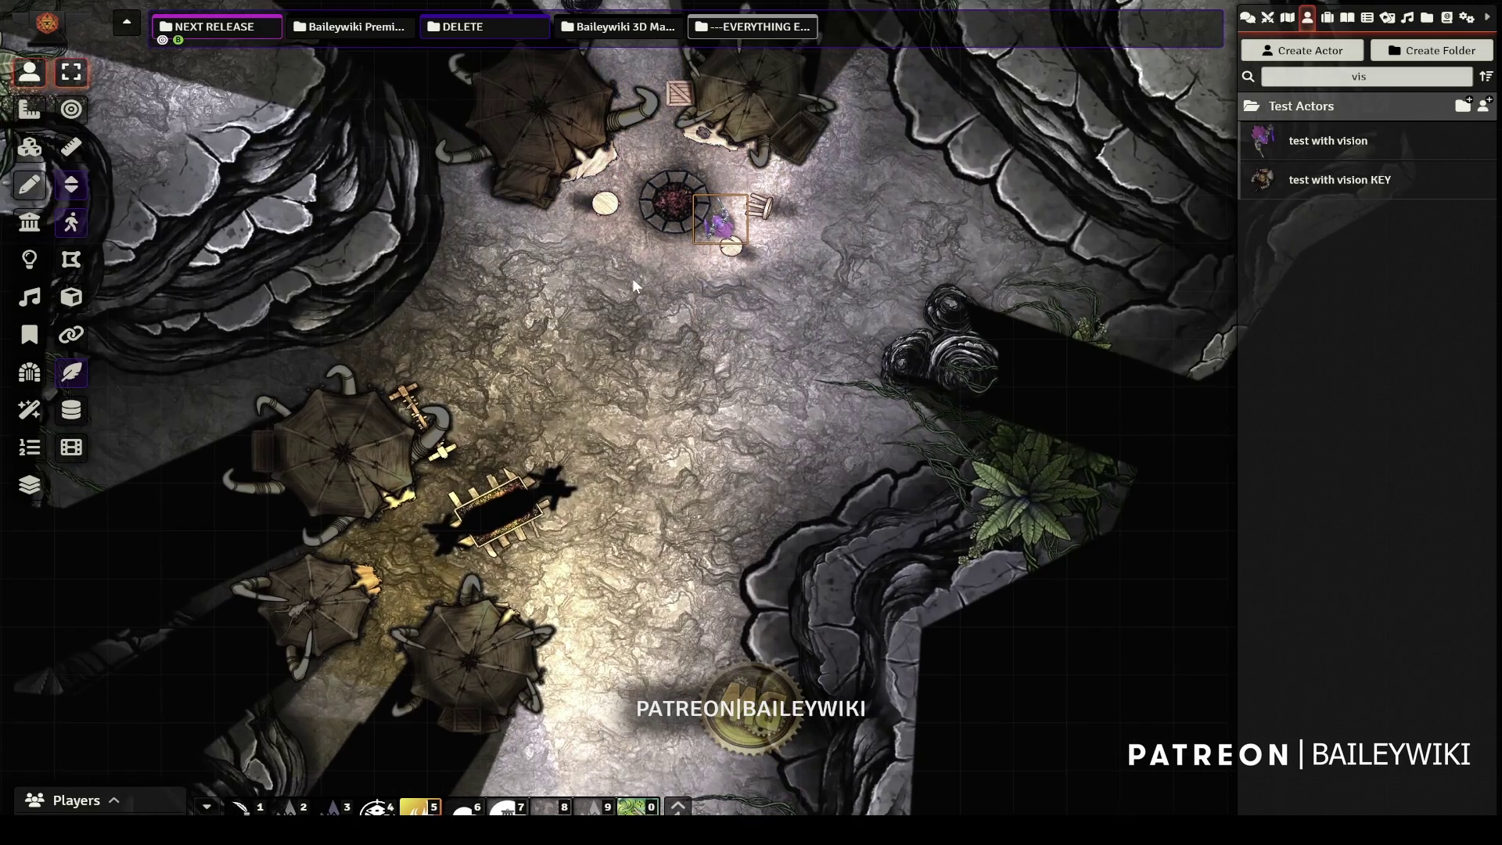
scroll(618, 415, up, 1)
drag(616, 495, 642, 505)
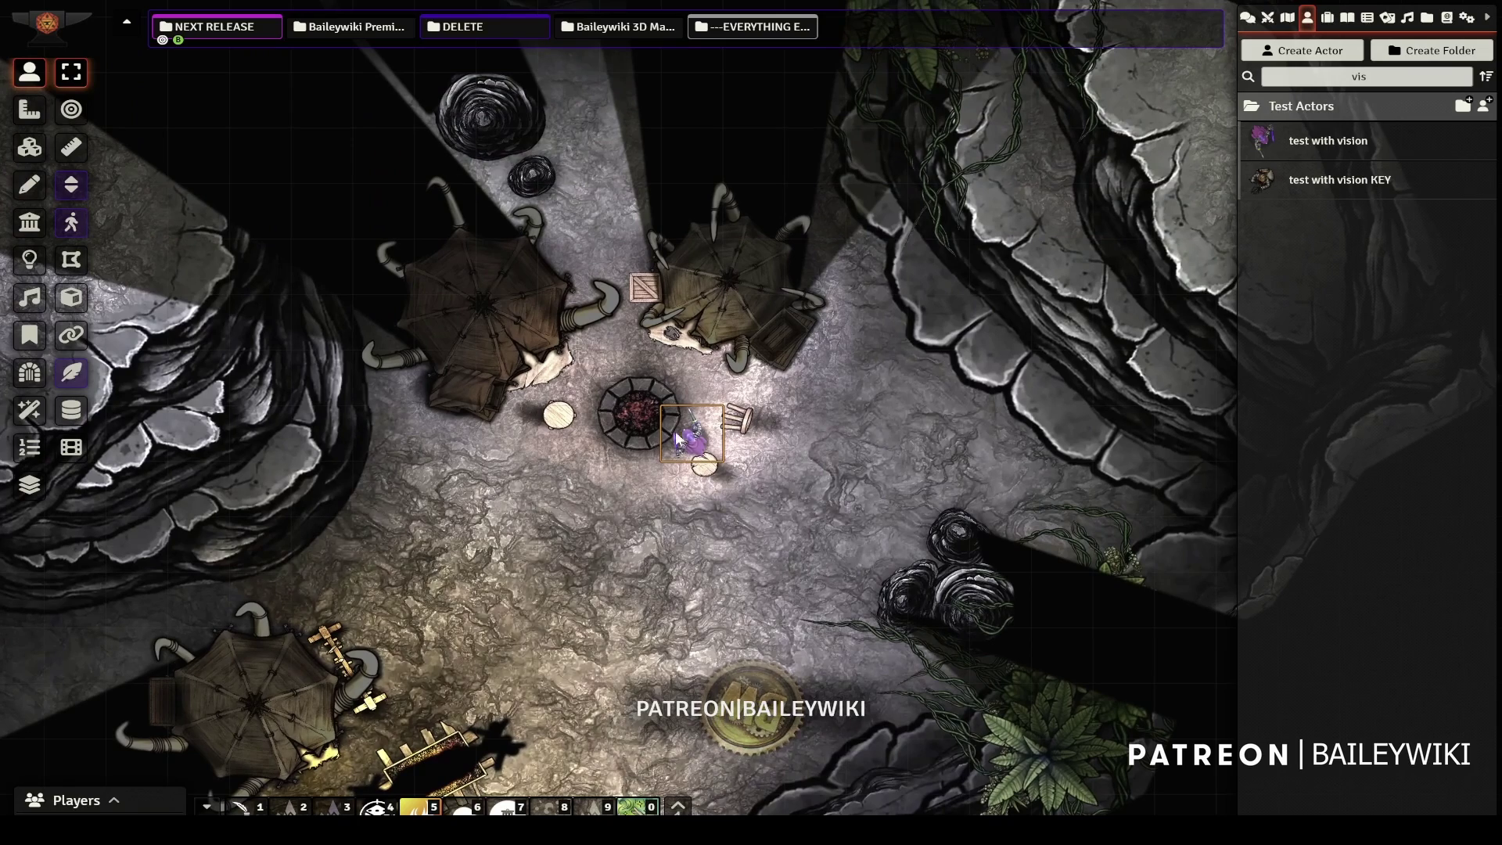
- Move the vision token north through the entrance of the tent northeast of the campfire to test its roof and walls
key(Up)
key(Up)
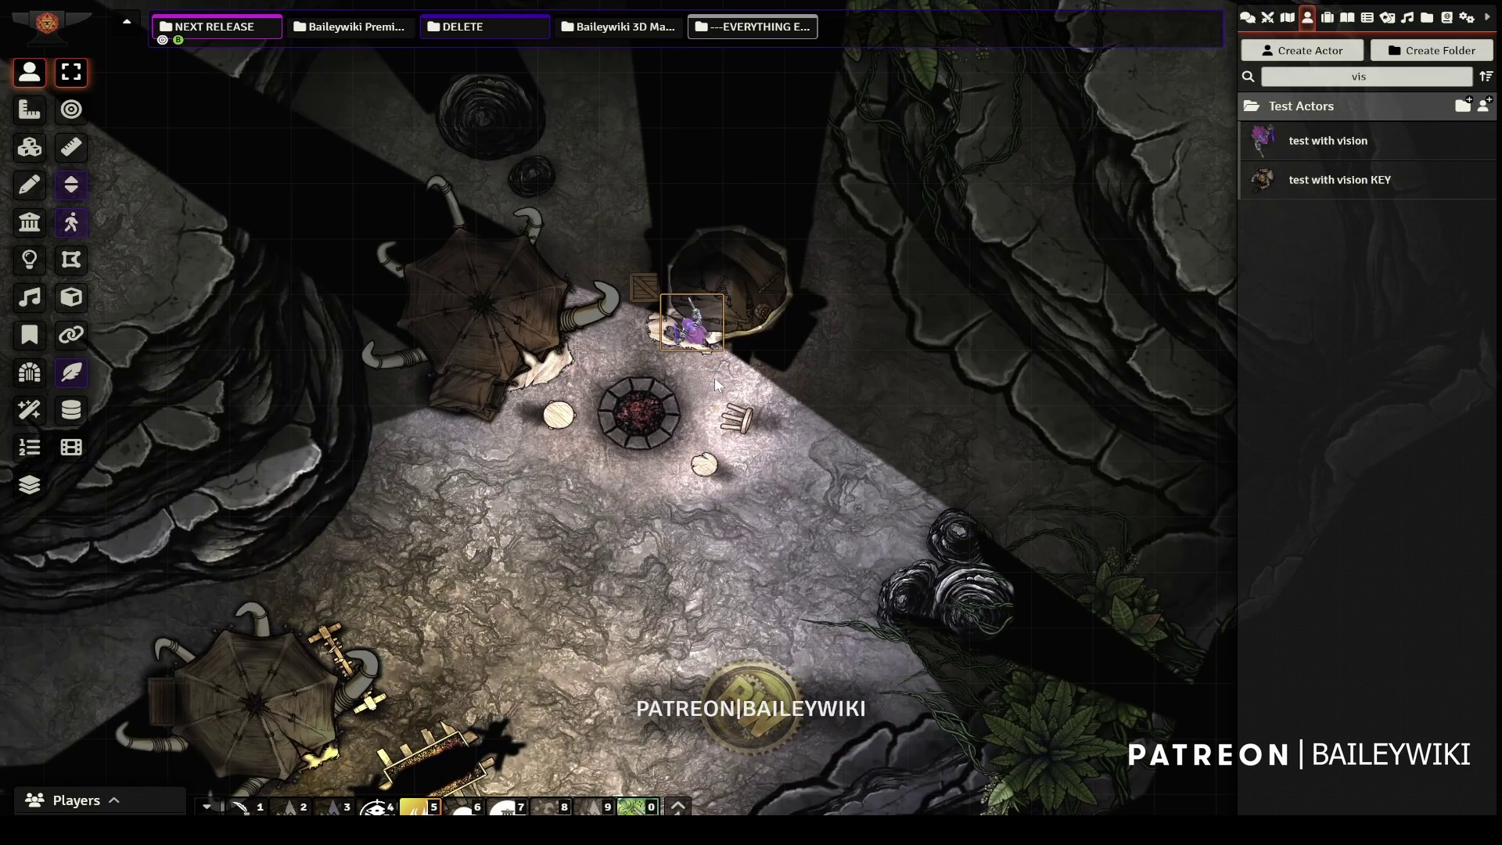
scroll(747, 376, up, 1)
drag(747, 376, 700, 431)
key(Up)
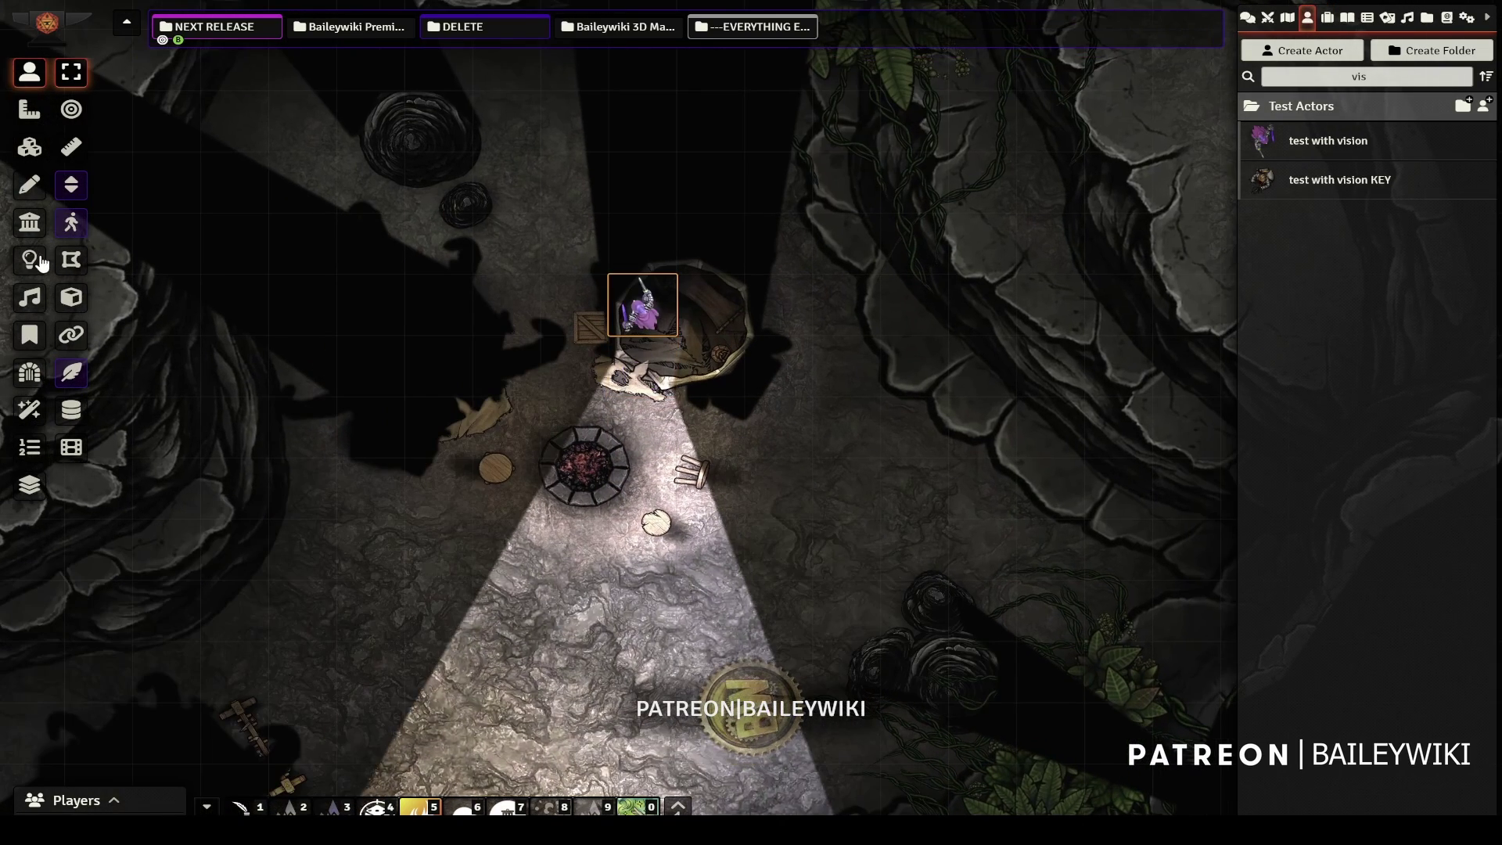
- Turn on the light sources inside the camp tents and return to token control
click(31, 259)
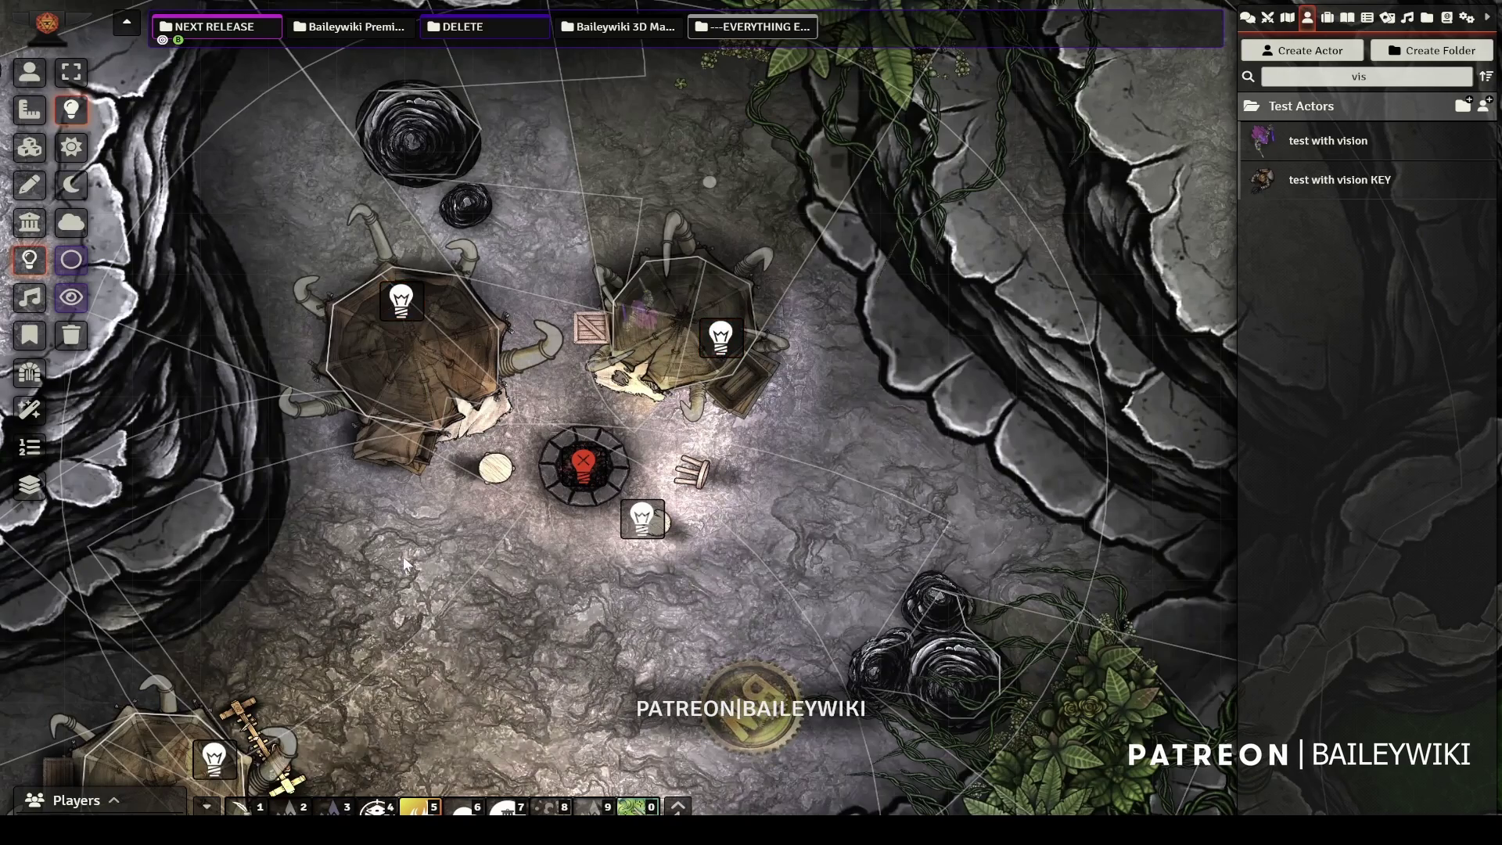
scroll(404, 560, down, 4)
drag(404, 560, 541, 322)
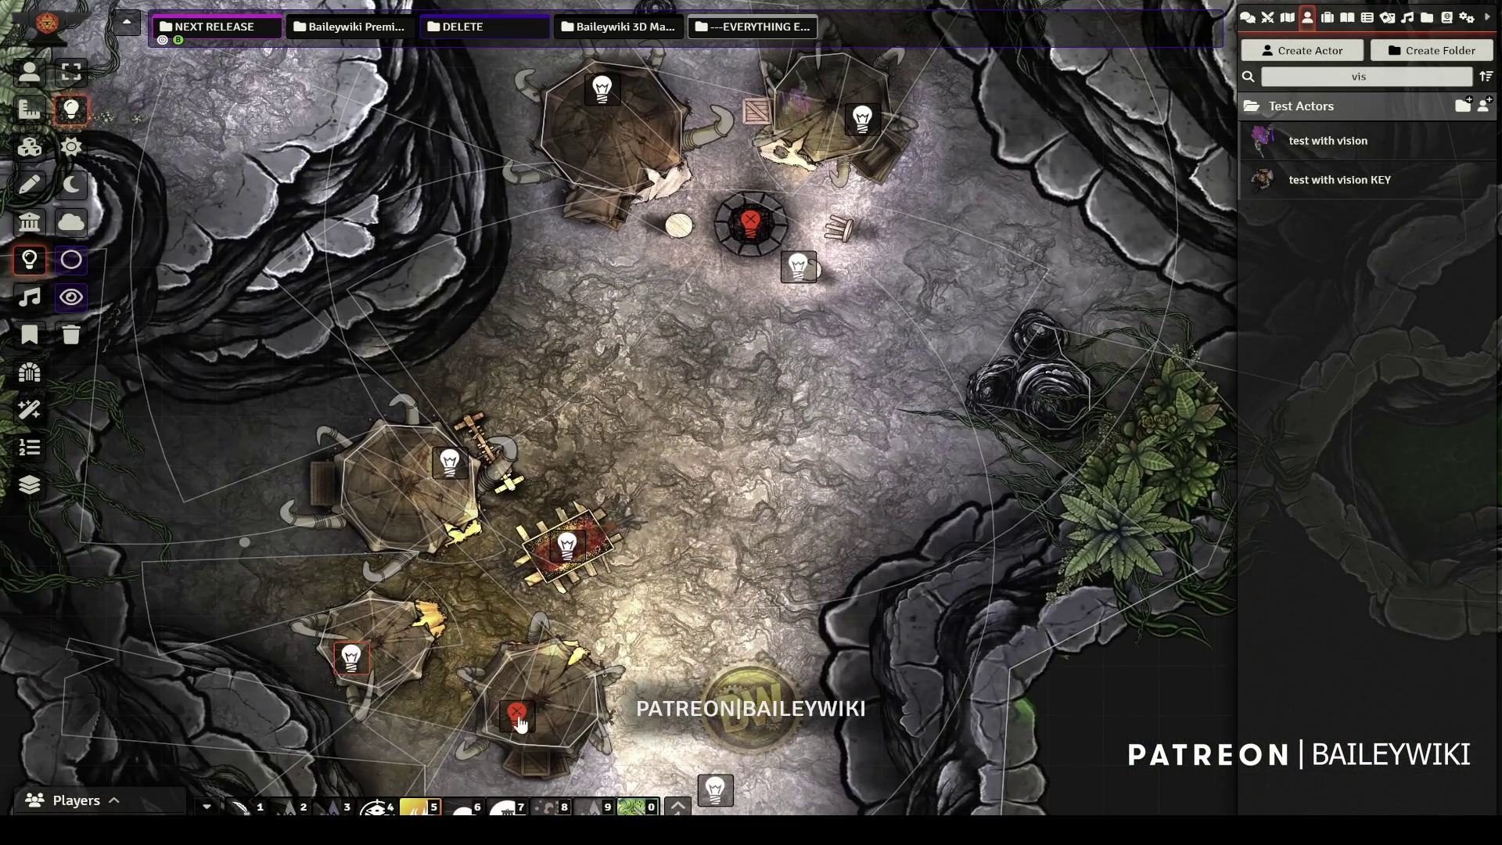
click(28, 72)
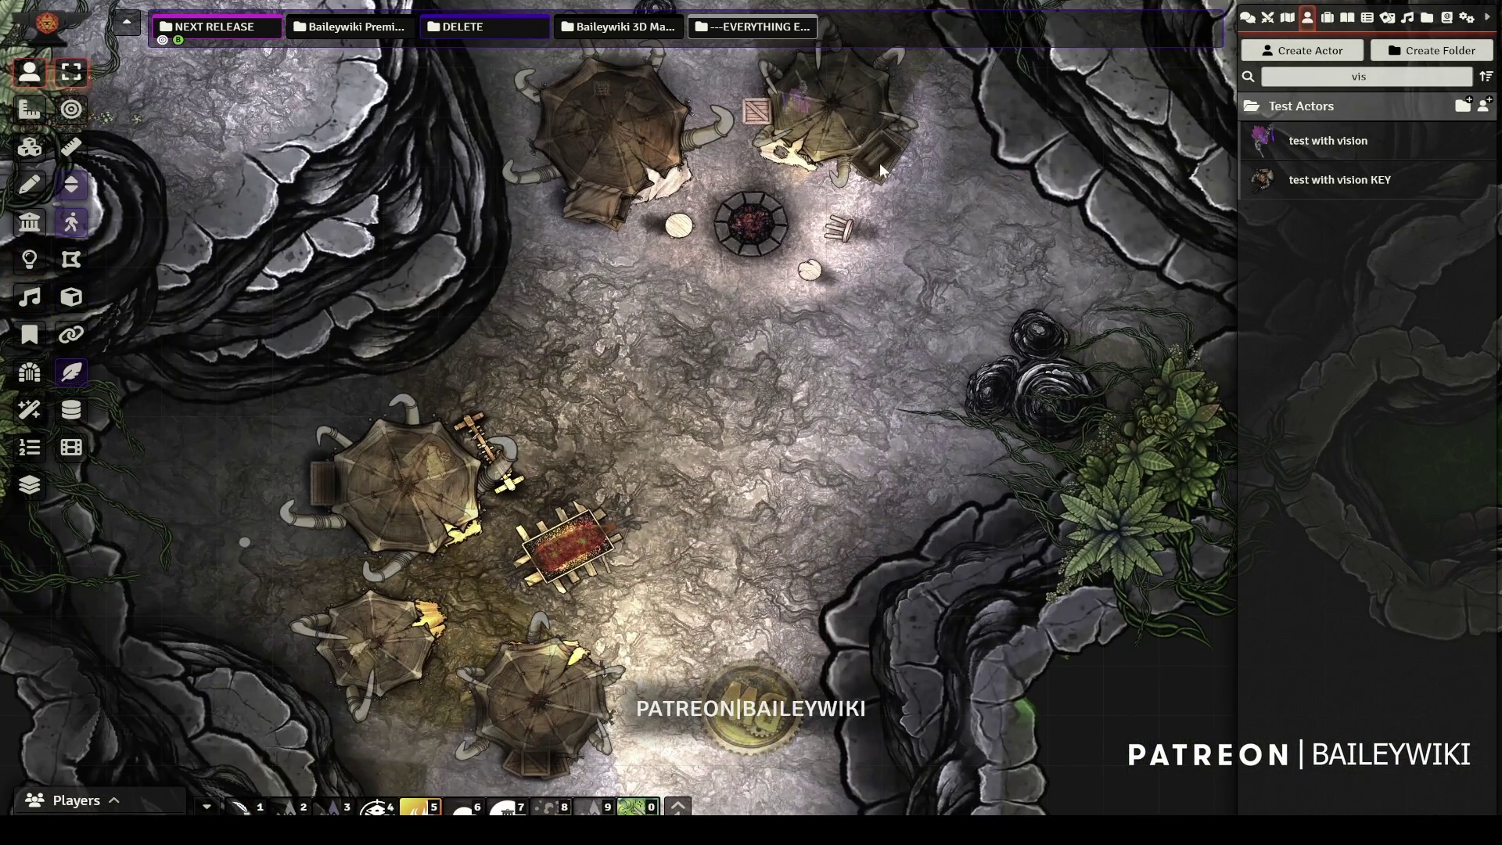
- Select the vision token in the northeast tent and move it west past the crate into the tent northwest of the campfire
click(799, 97)
scroll(814, 328, up, 5)
drag(827, 274, 794, 391)
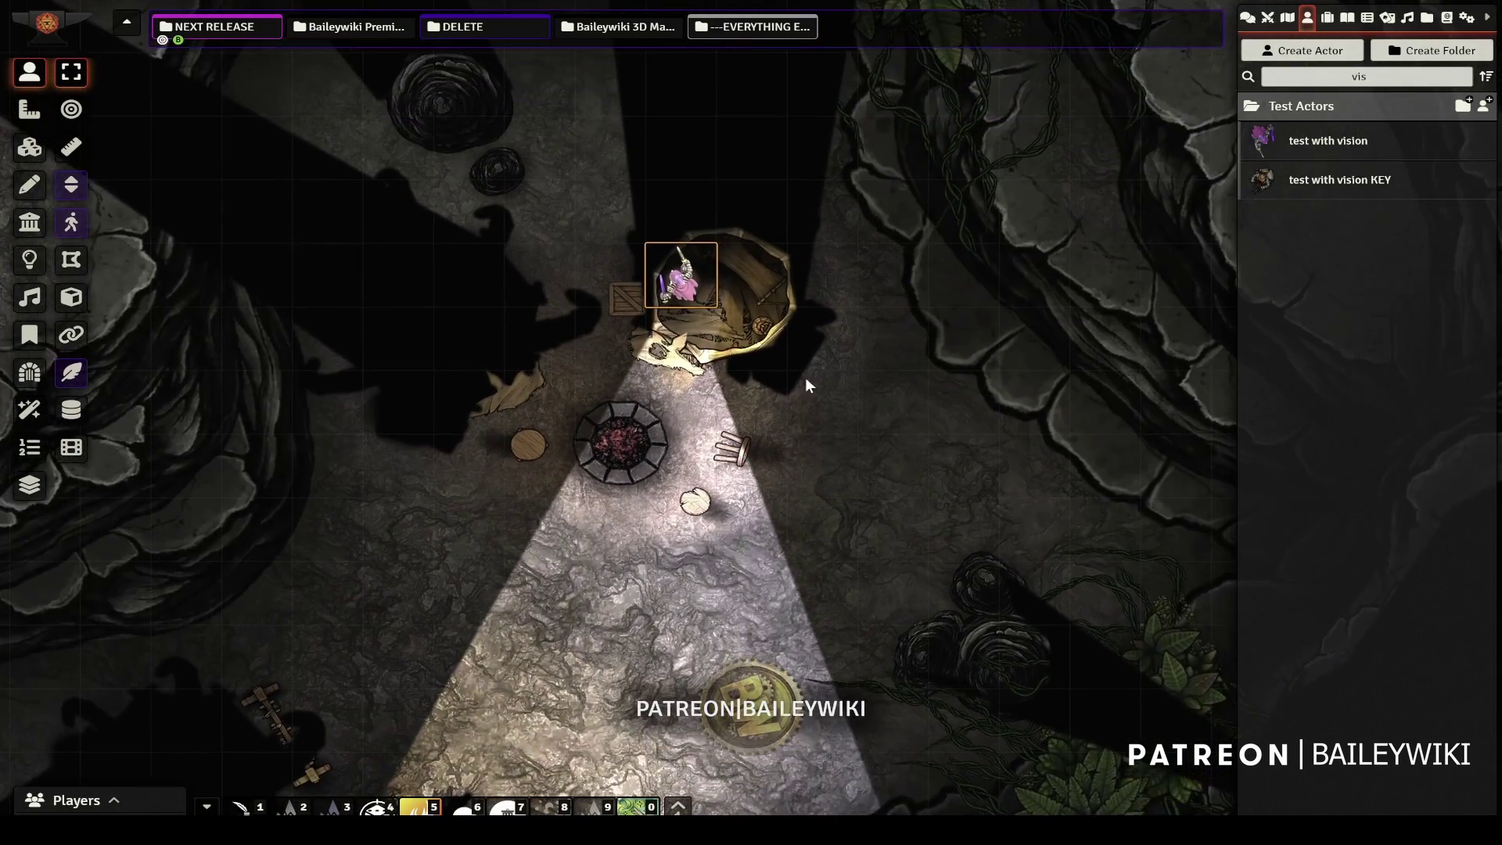
key(Left)
key(Down)
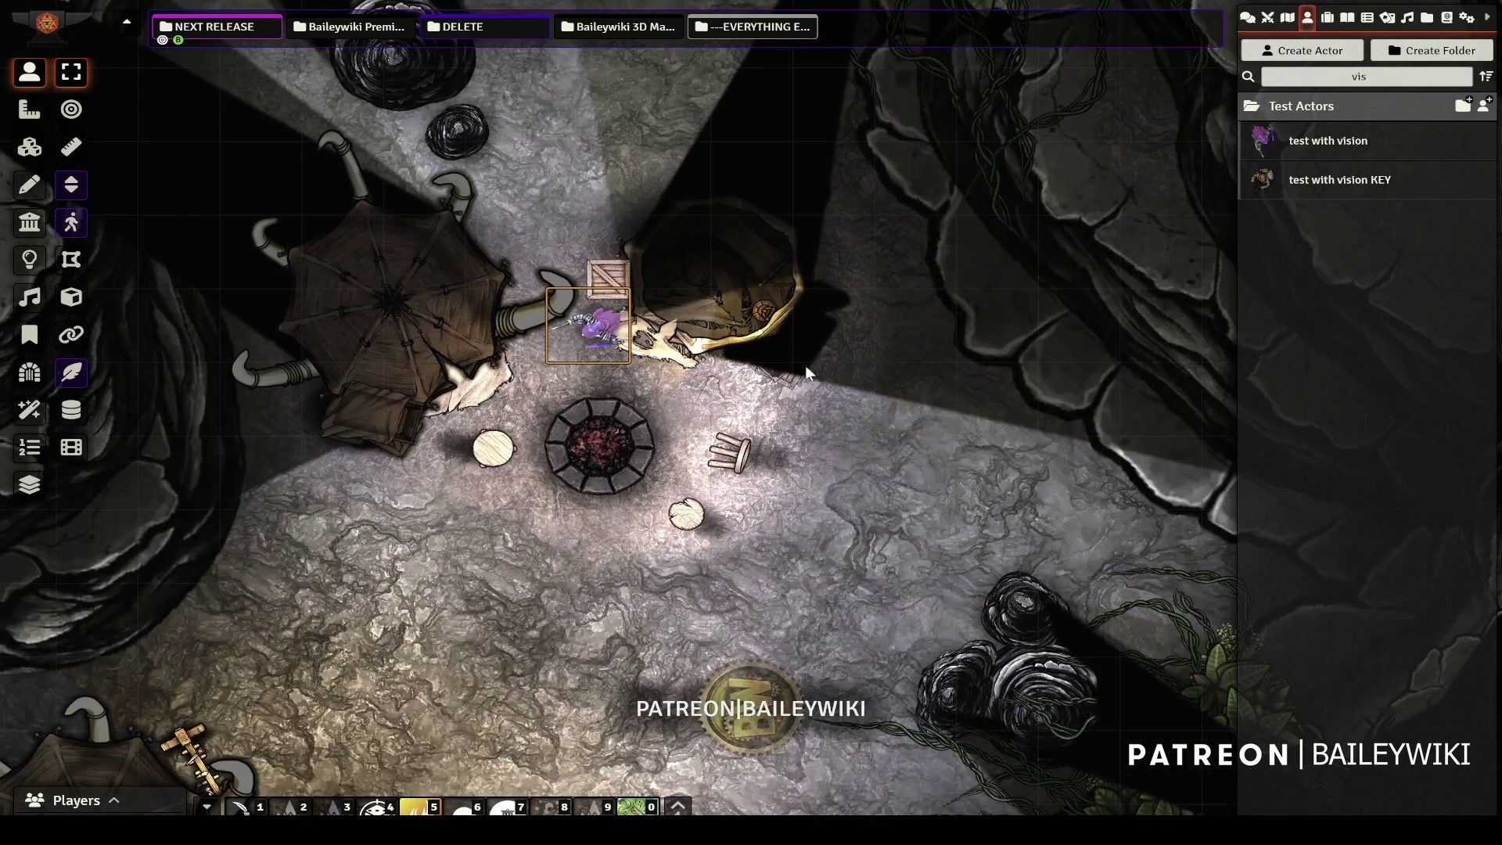
key(Left)
key(Down)
key(Left)
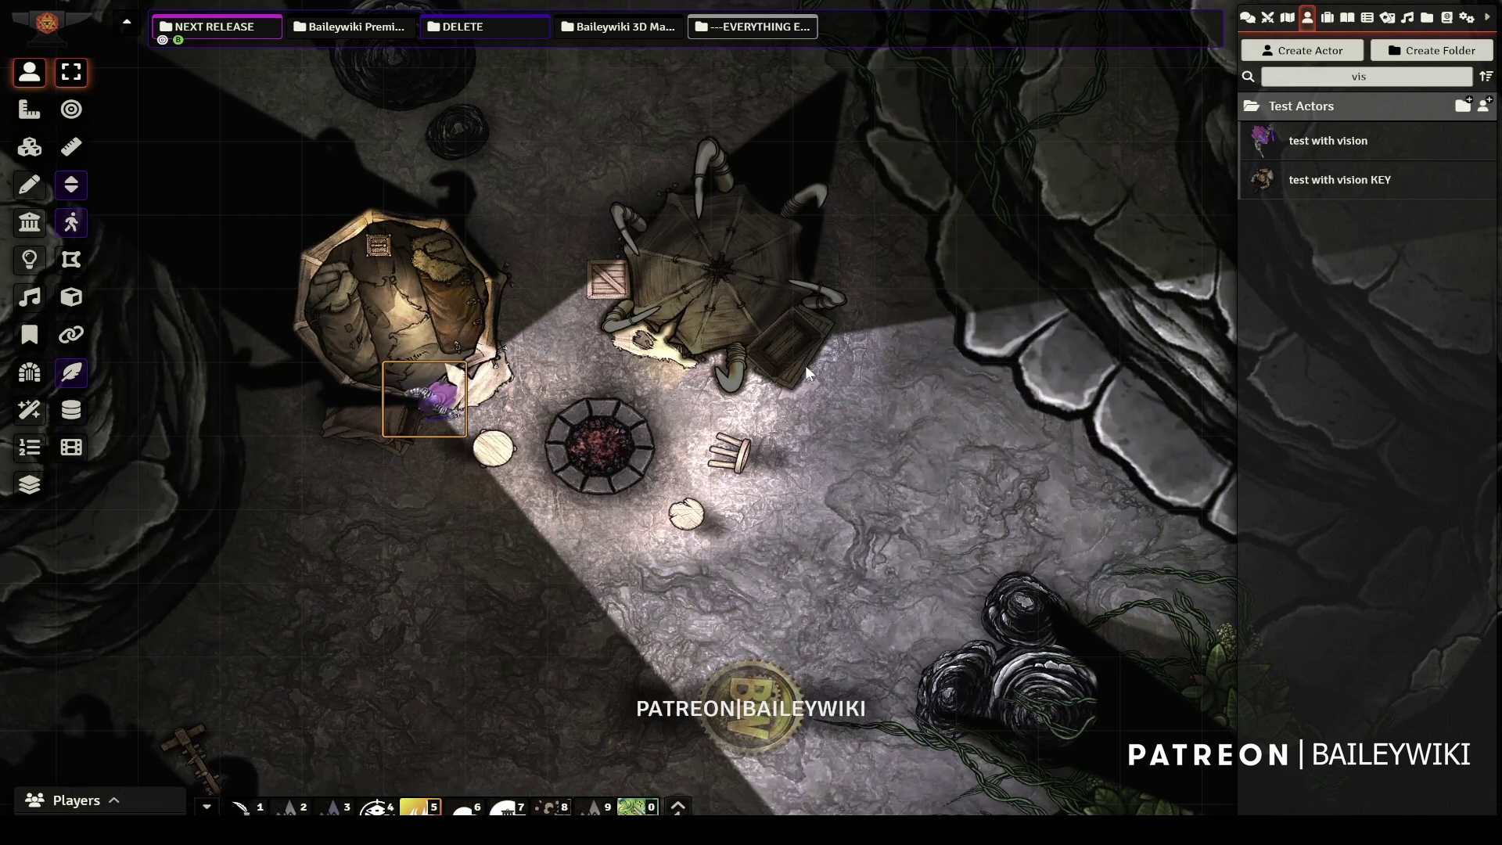
key(Up)
key(Left)
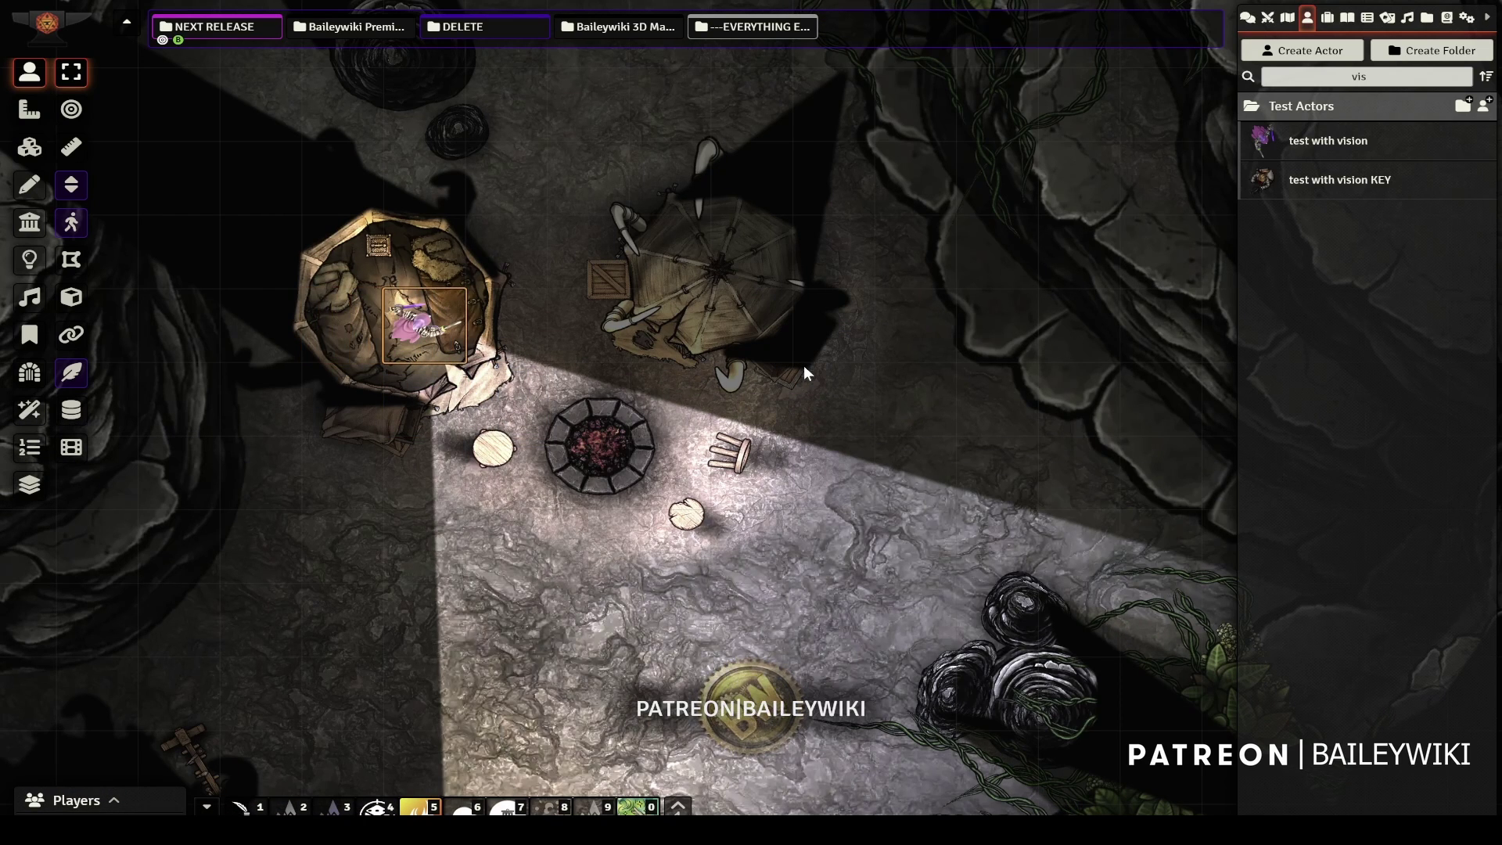